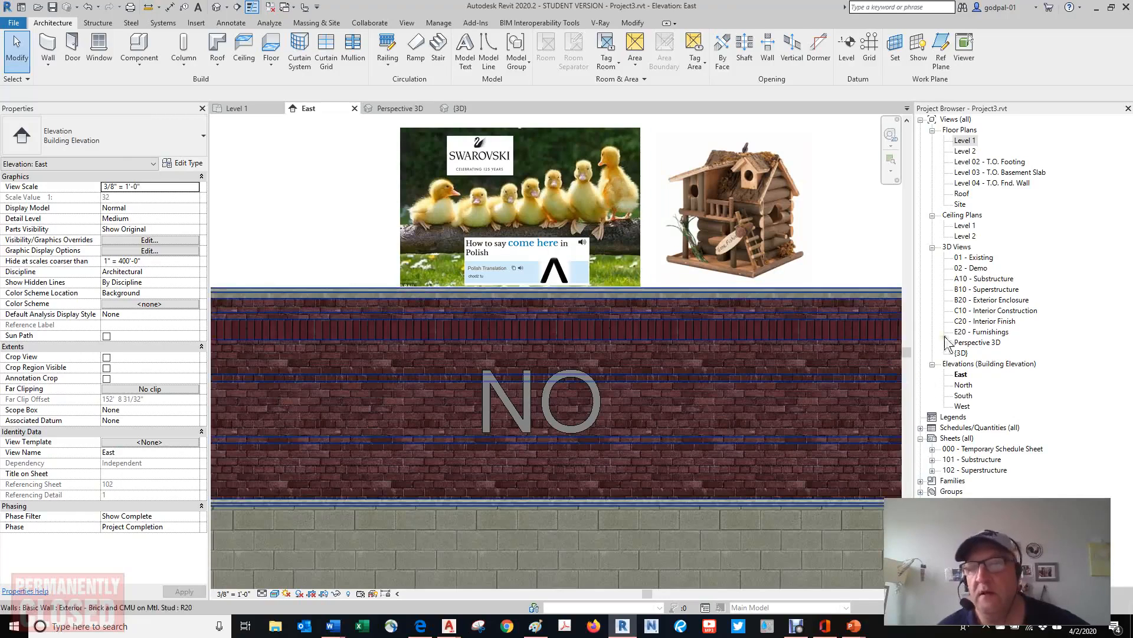
- Draw a horizontal Generic - 8" wall on the Level 1 floor plan, below and parallel to the existing short horizontal wall
{"action": "left_click", "coordinate": [831, 294]}
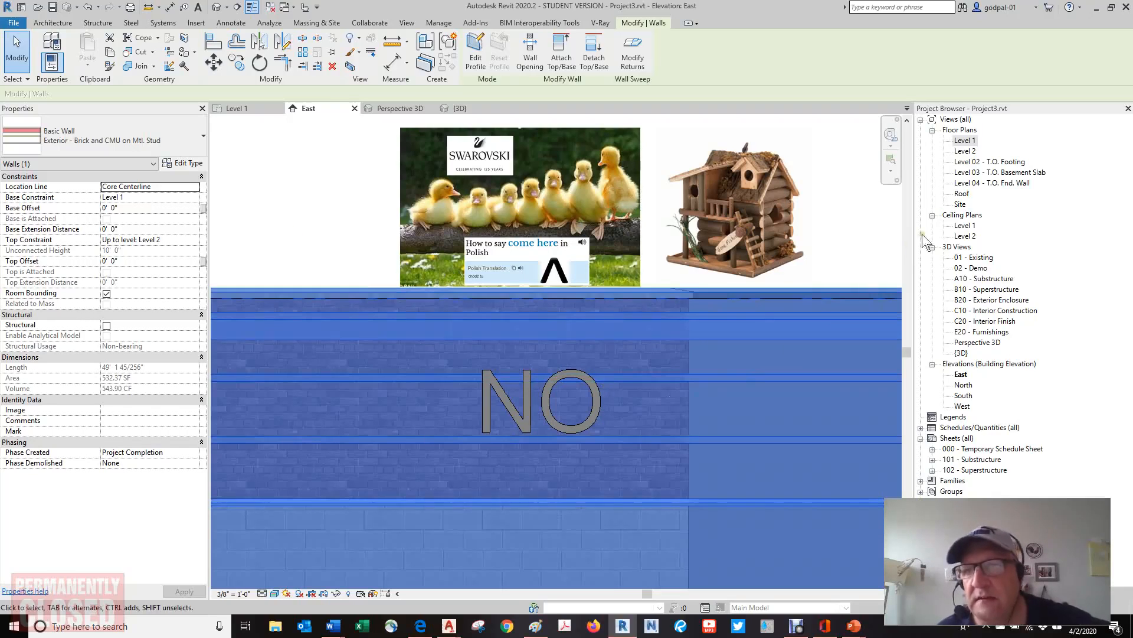
{"action": "double_click", "coordinate": [965, 141]}
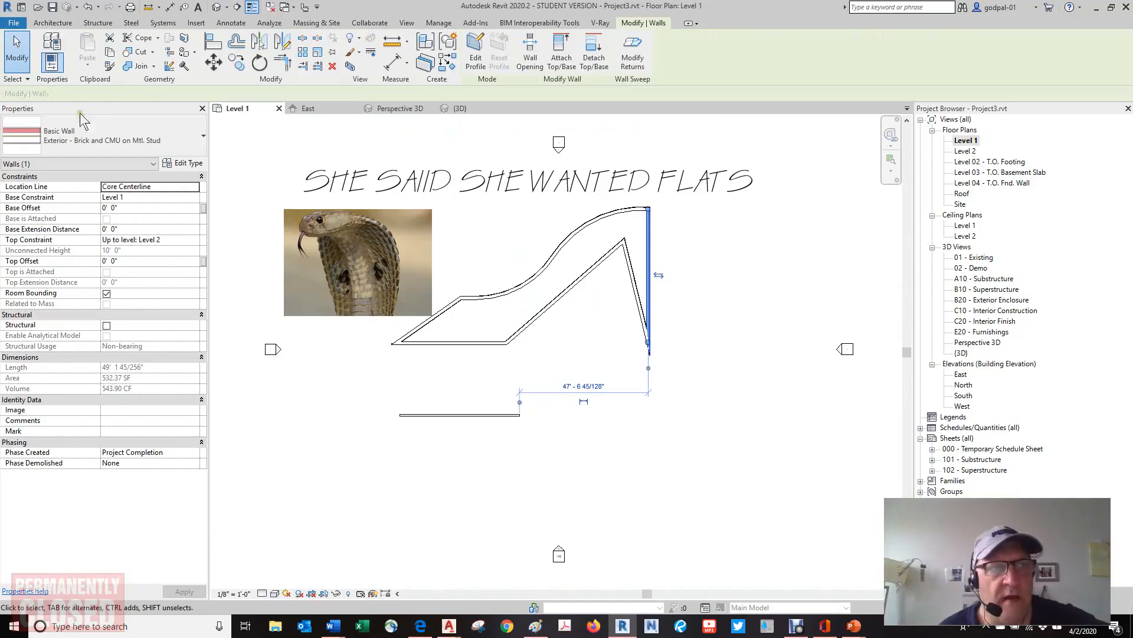
{"action": "key", "text": "w"}
{"action": "key", "text": "a"}
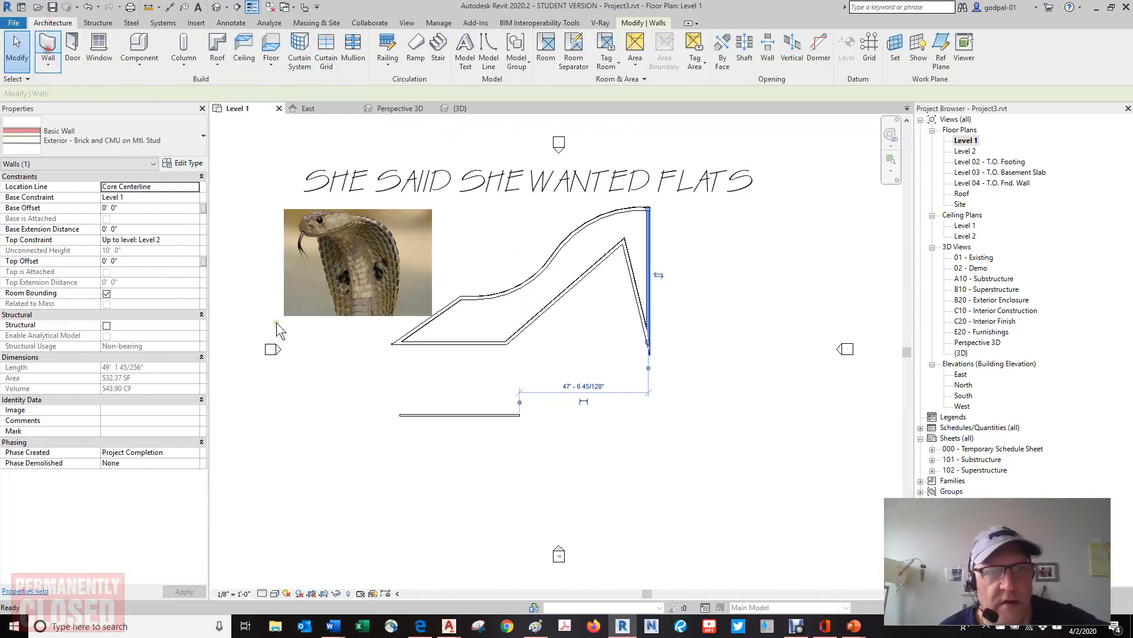
{"action": "left_click", "coordinate": [401, 490]}
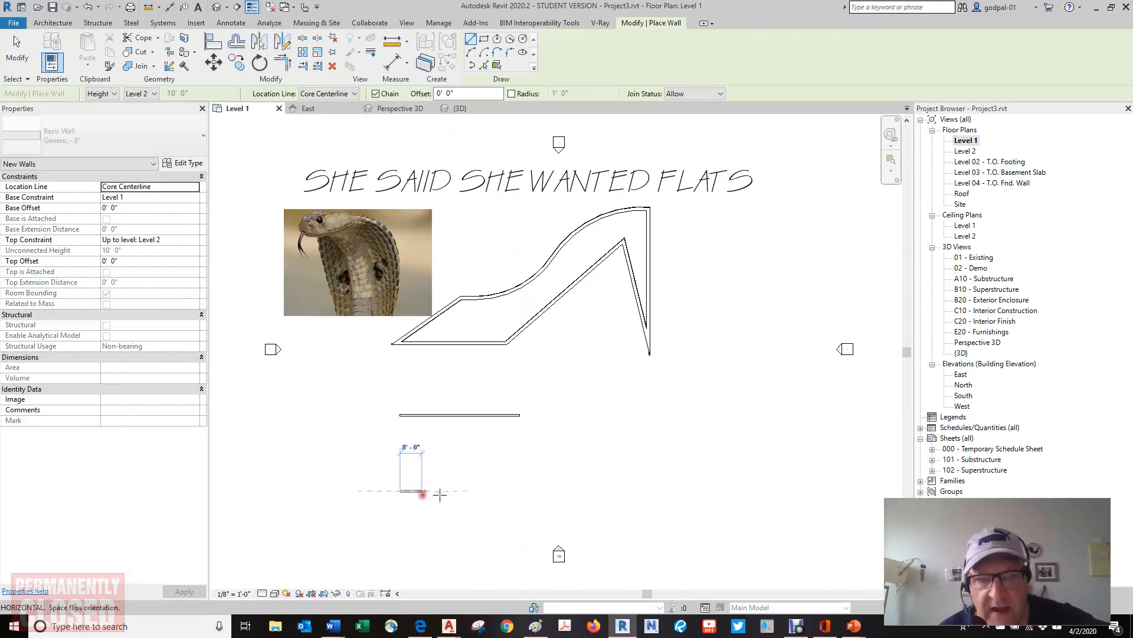
{"action": "left_click", "coordinate": [563, 491]}
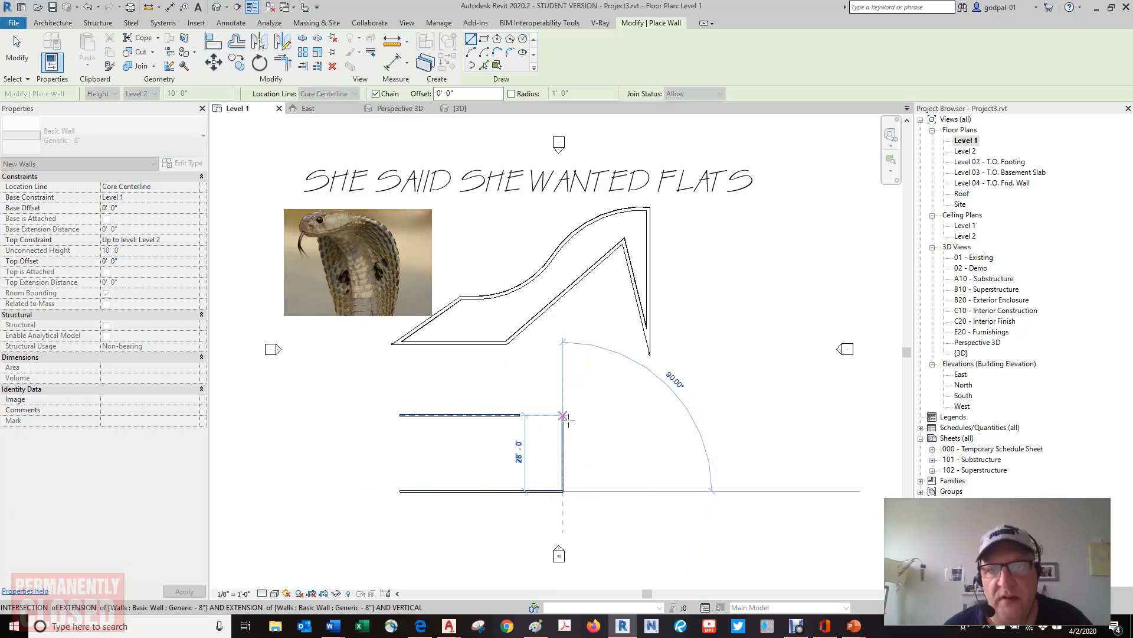
{"action": "key", "text": "Escape"}
{"action": "key", "text": "Escape"}
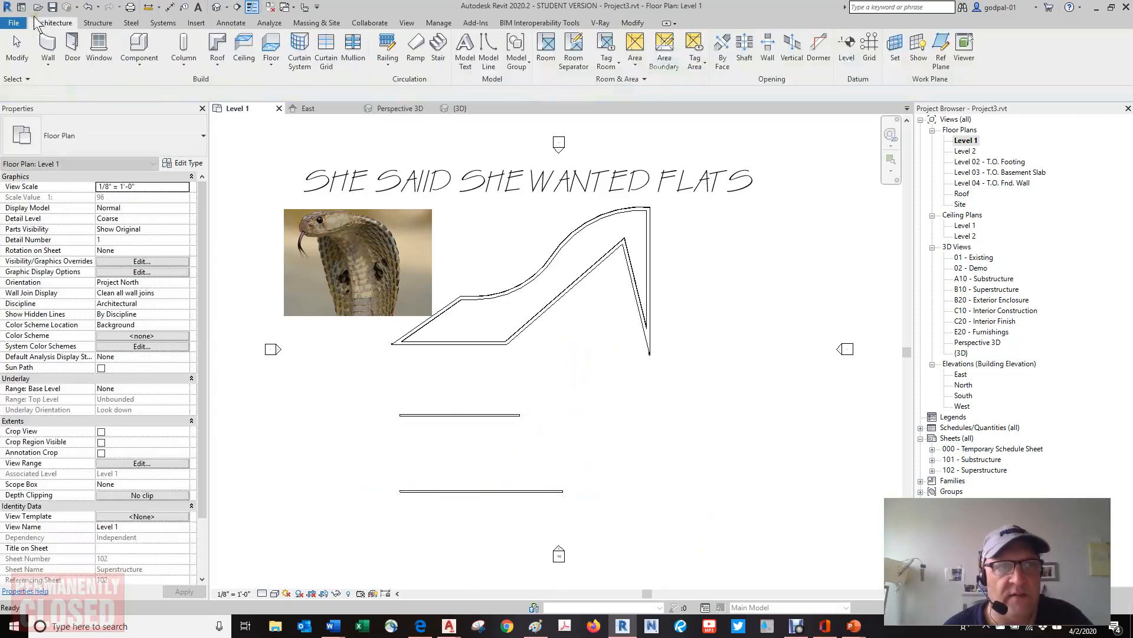
- Try to enable Tag on Placement for a new conduit, declining to load a conduit tag
{"action": "left_click", "coordinate": [166, 24]}
{"action": "left_click", "coordinate": [770, 55]}
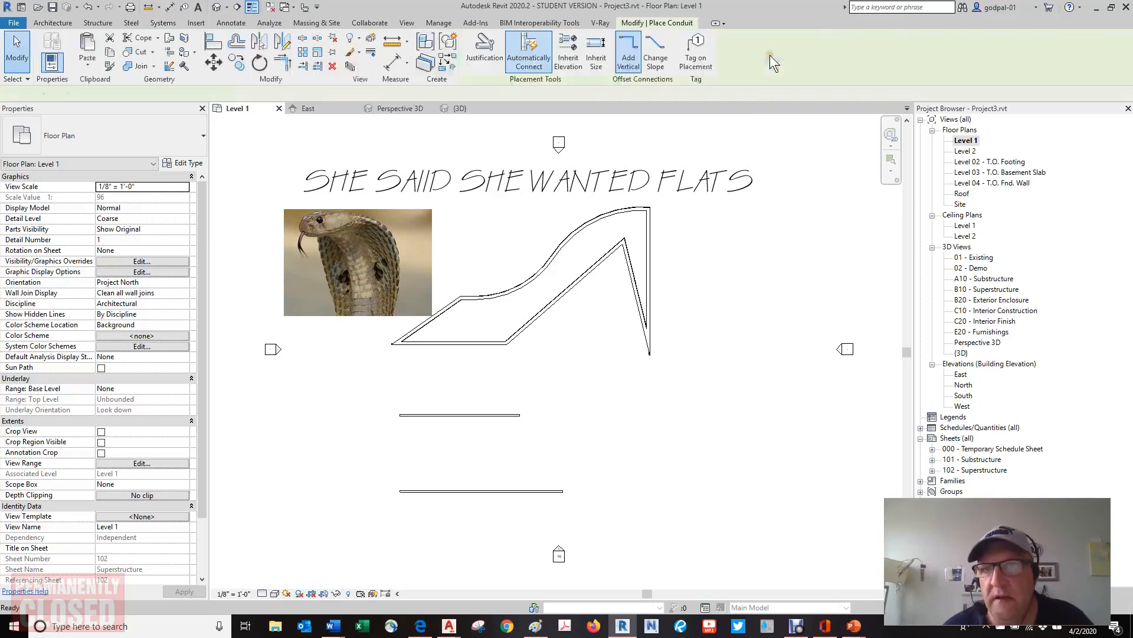
{"action": "left_click", "coordinate": [694, 52]}
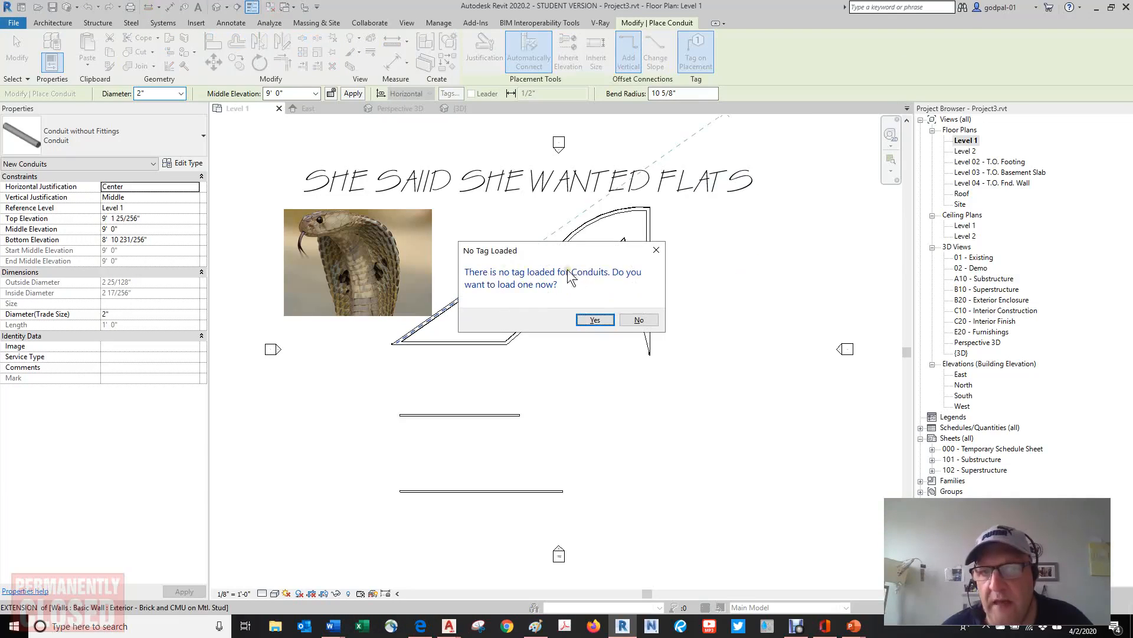
{"action": "left_click", "coordinate": [637, 320]}
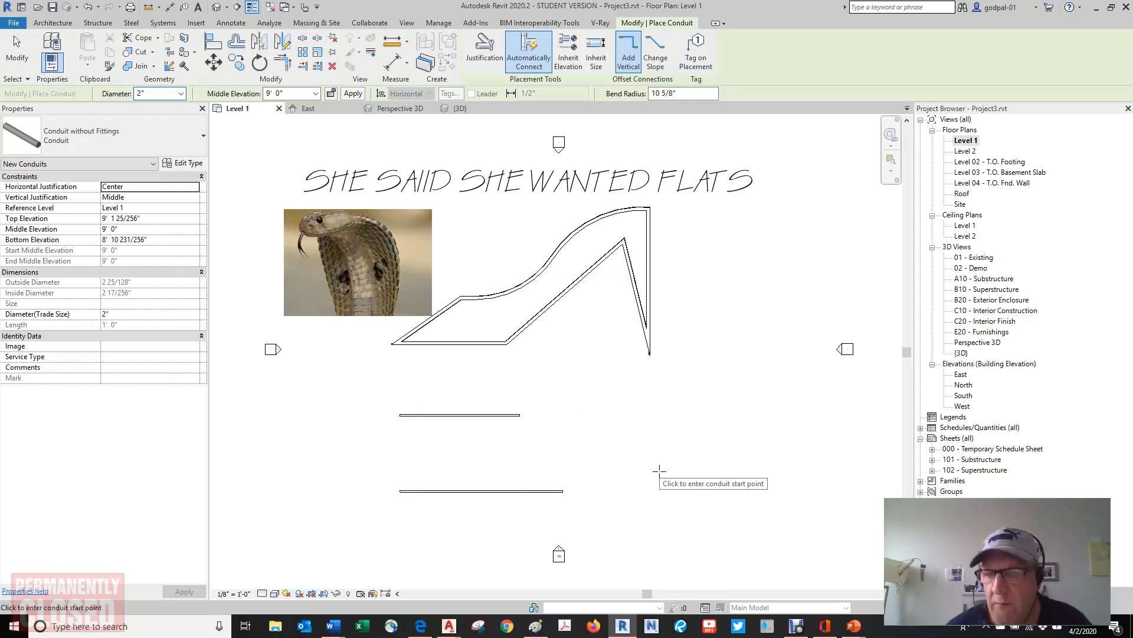
{"action": "key", "text": "Escape"}
- Switch to the Edge browser, review the search results on Revit wall tag on placement, and return to Revit
{"action": "left_click", "coordinate": [420, 627]}
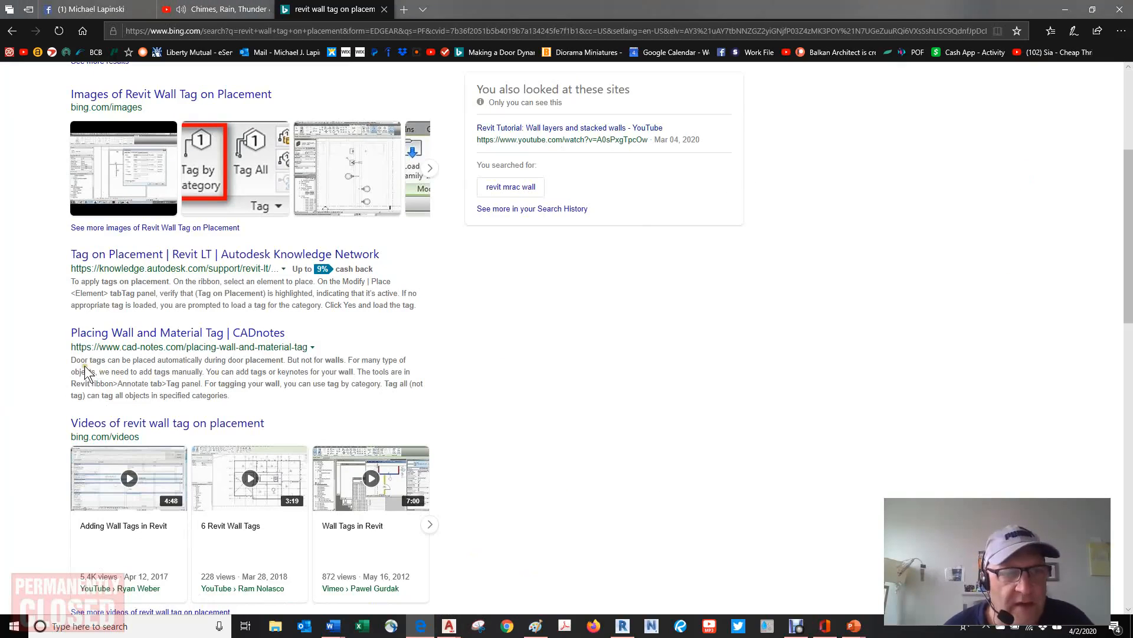
{"action": "scroll", "coordinate": [148, 261], "scroll_direction": "down", "scroll_amount": 3}
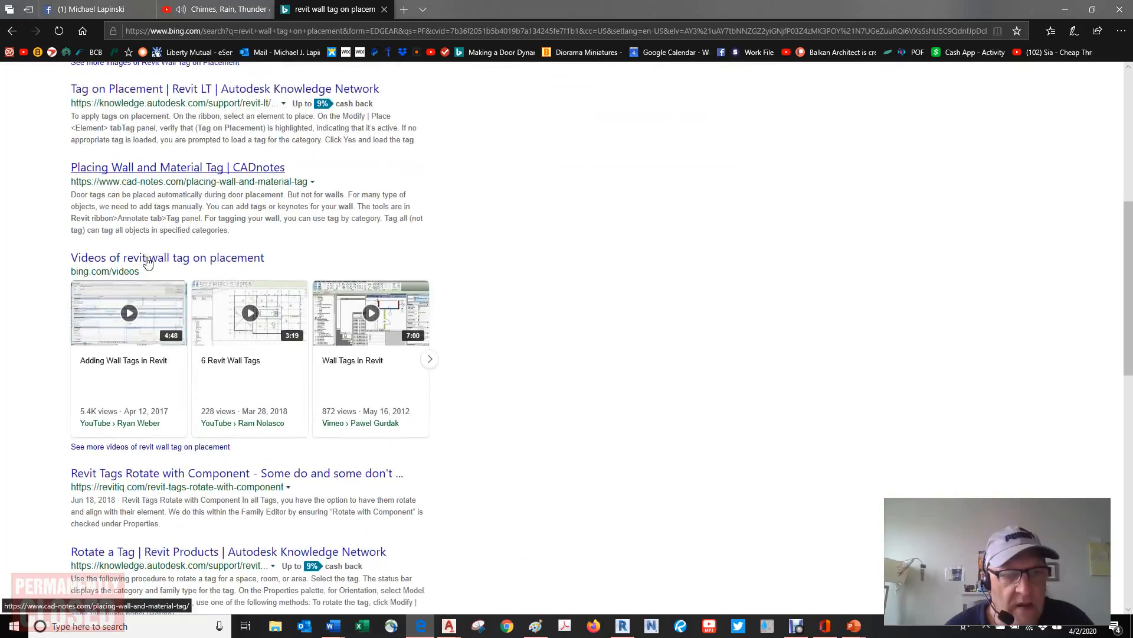
{"action": "scroll", "coordinate": [151, 269], "scroll_direction": "up", "scroll_amount": 1}
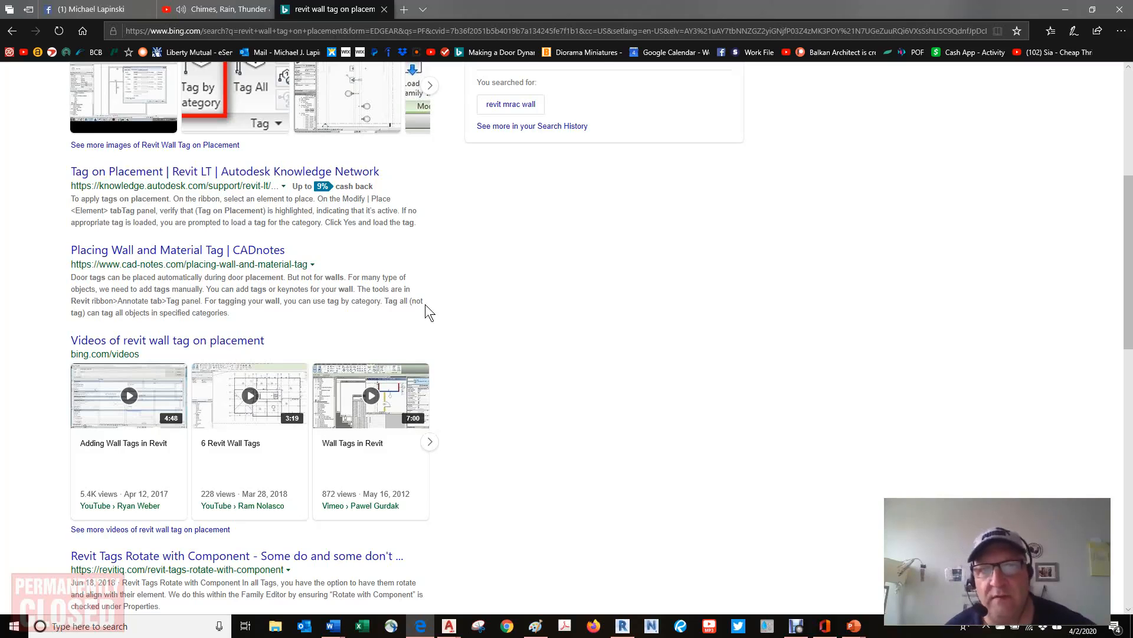
{"action": "left_click", "coordinate": [622, 627]}
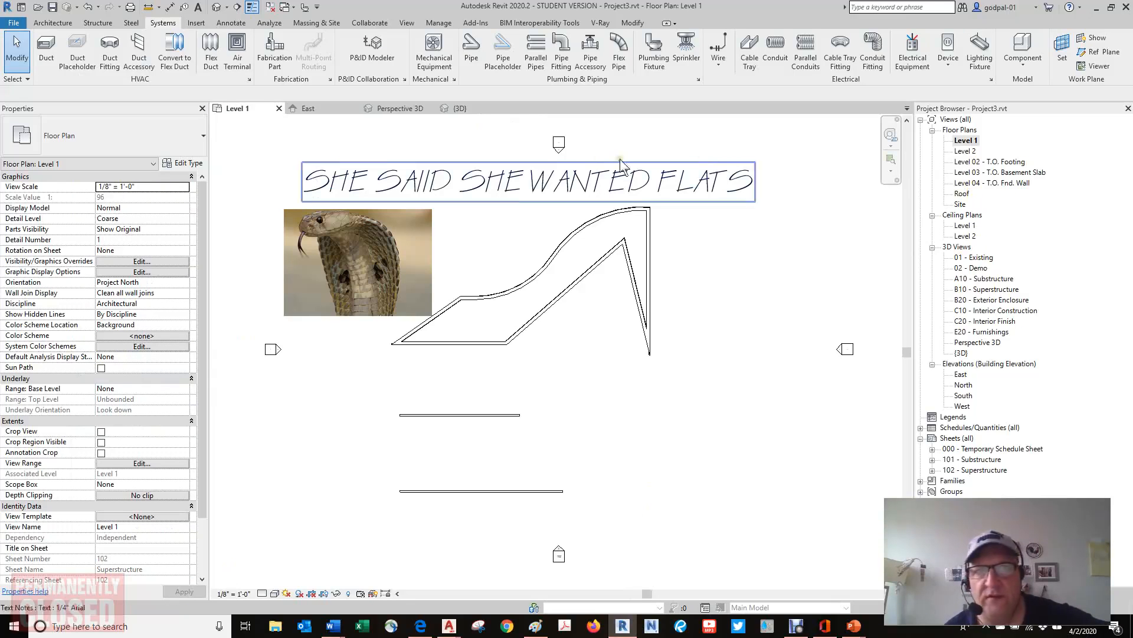
- In the East elevation, relocate the Plumbing & Piping ribbon panel after Electrical, and float the Mechanical panel before docking it back
{"action": "left_click", "coordinate": [413, 108]}
{"action": "left_click", "coordinate": [329, 104]}
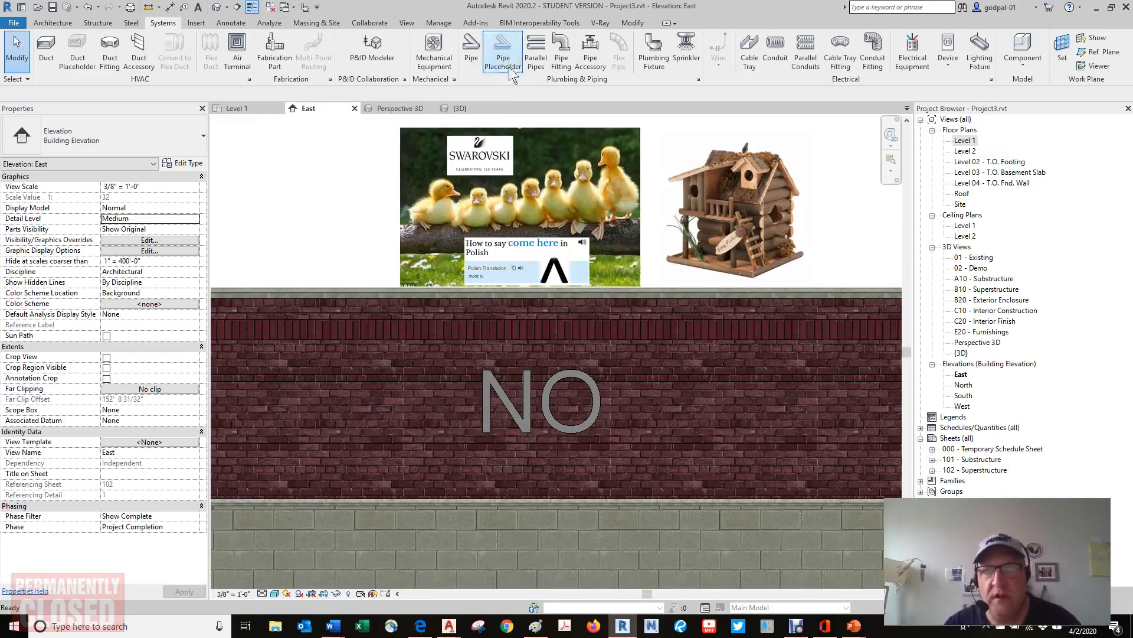
{"action": "left_click", "coordinate": [474, 82]}
{"action": "left_click_drag", "start_coordinate": [474, 81], "coordinate": [232, 391]}
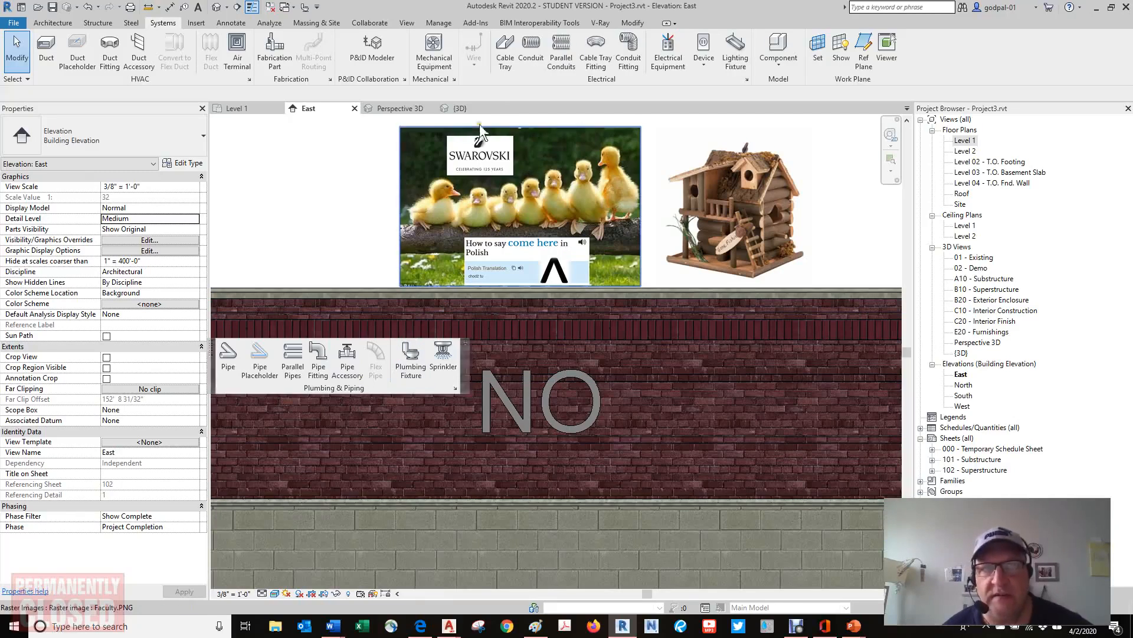
{"action": "left_click_drag", "start_coordinate": [441, 80], "coordinate": [366, 199]}
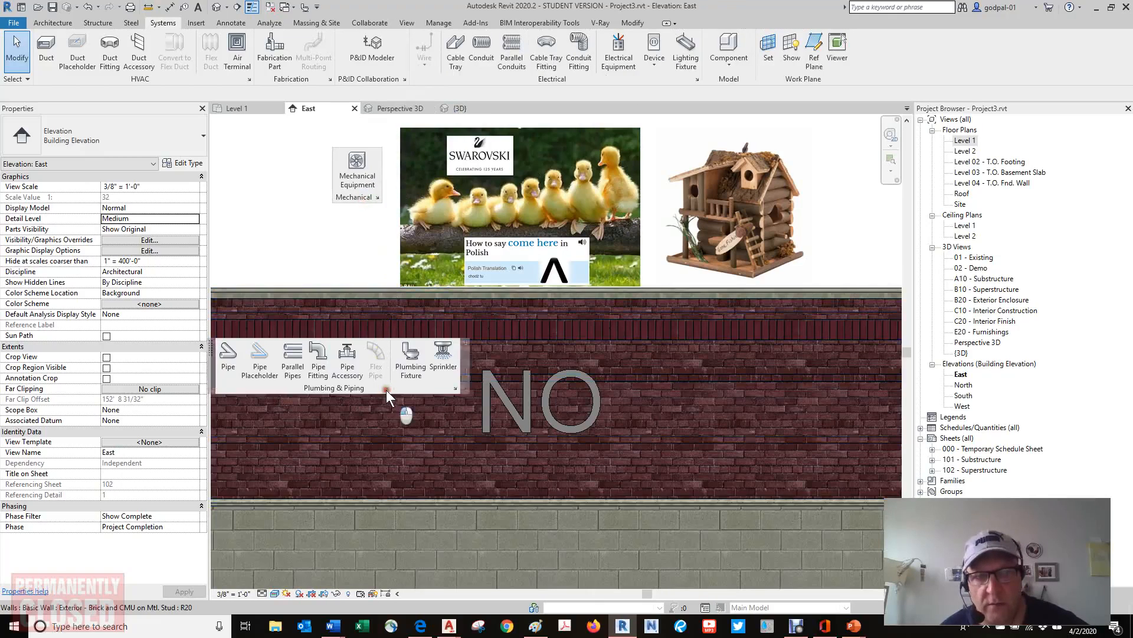
{"action": "left_click_drag", "start_coordinate": [386, 390], "coordinate": [751, 79]}
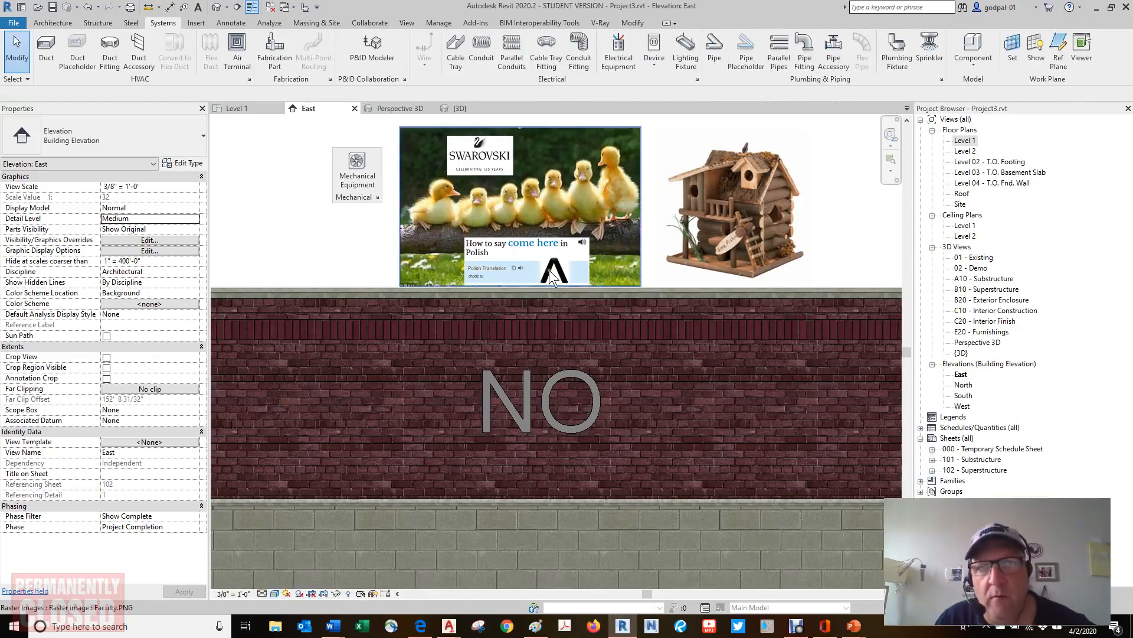
{"action": "mouse_move", "coordinate": [378, 162]}
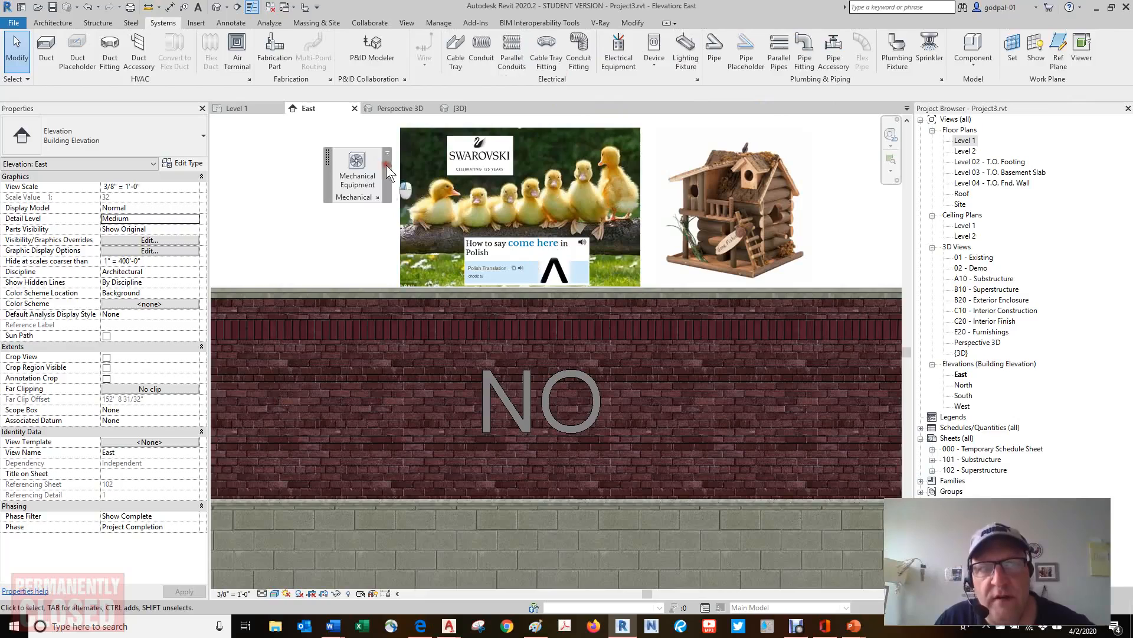
{"action": "left_click_drag", "start_coordinate": [387, 169], "coordinate": [453, 46]}
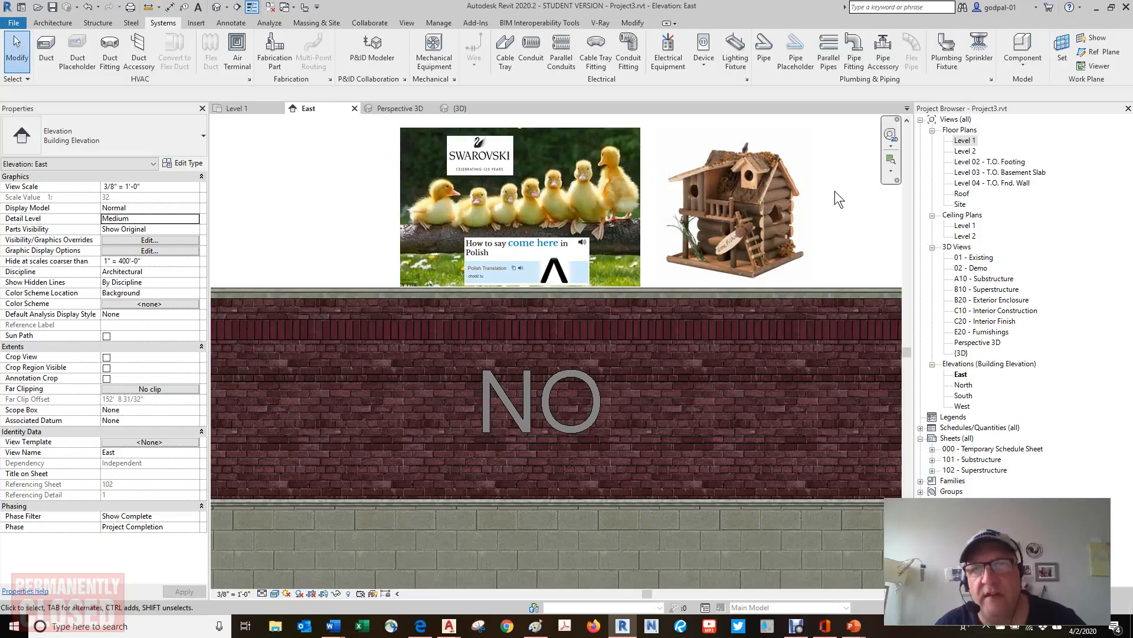
- Select the birdhouse image and review the tools offered in each ribbon category from Architecture to V-Ray
{"action": "left_click", "coordinate": [722, 225]}
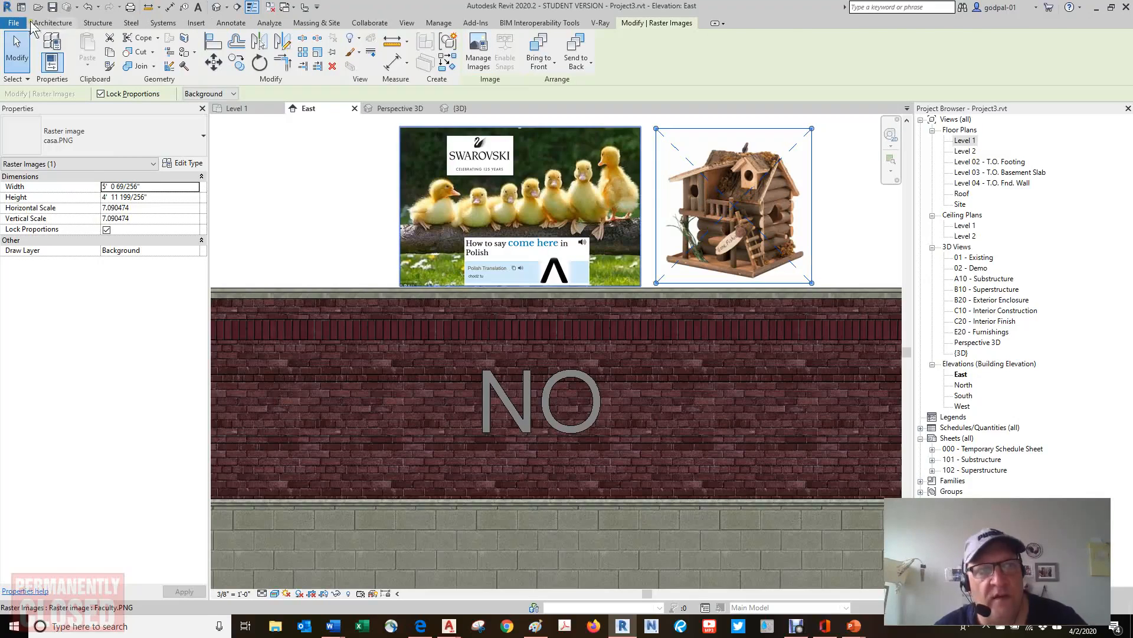
{"action": "left_click", "coordinate": [50, 23]}
{"action": "left_click", "coordinate": [97, 22]}
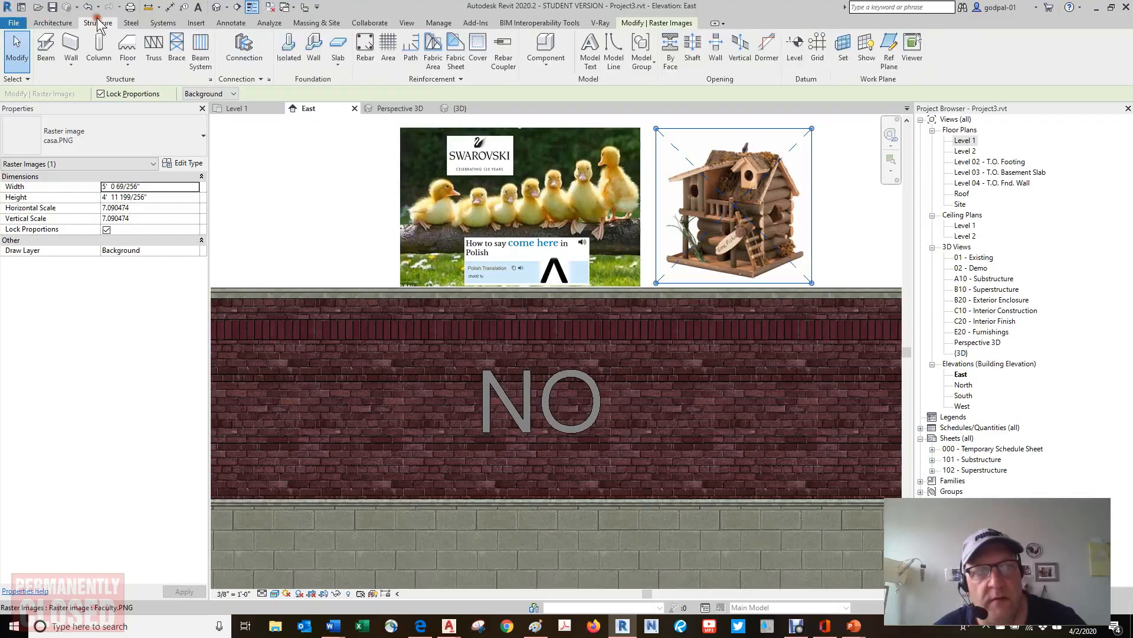
{"action": "left_click", "coordinate": [131, 22]}
{"action": "left_click", "coordinate": [163, 23]}
{"action": "left_click", "coordinate": [195, 24]}
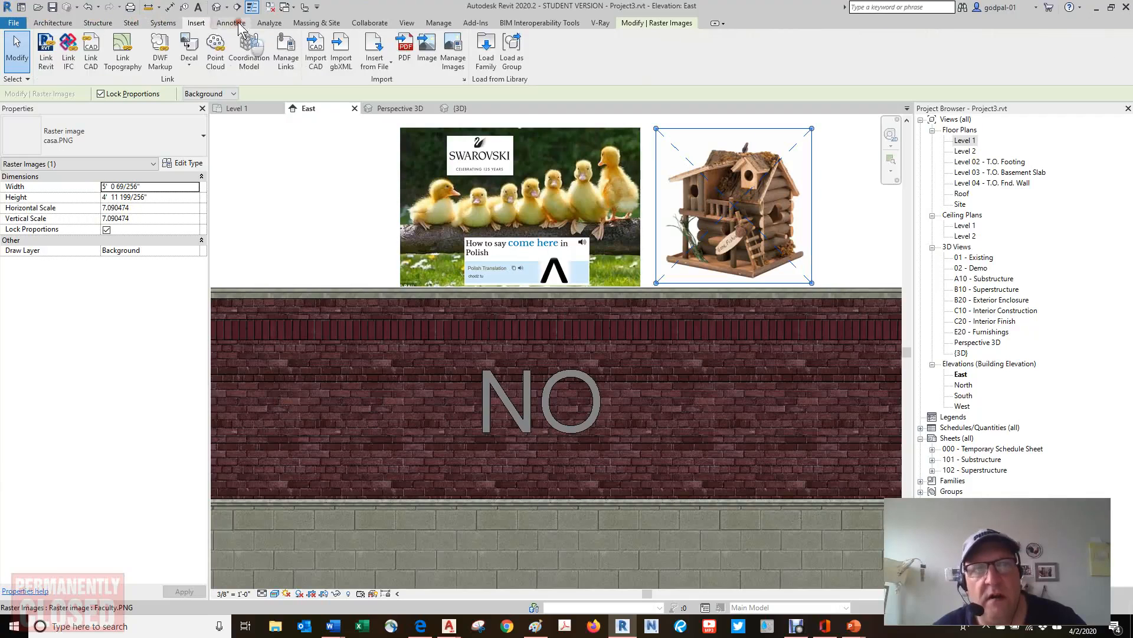
{"action": "left_click", "coordinate": [231, 22]}
{"action": "left_click", "coordinate": [269, 22]}
{"action": "left_click", "coordinate": [317, 24]}
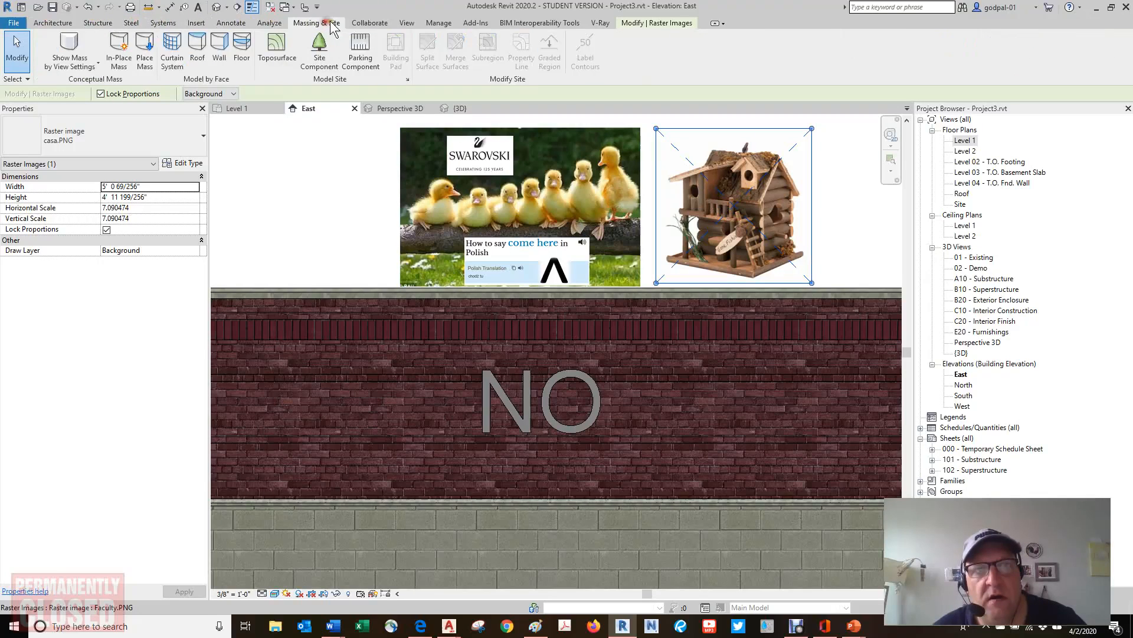
{"action": "left_click", "coordinate": [370, 23]}
{"action": "left_click", "coordinate": [408, 23]}
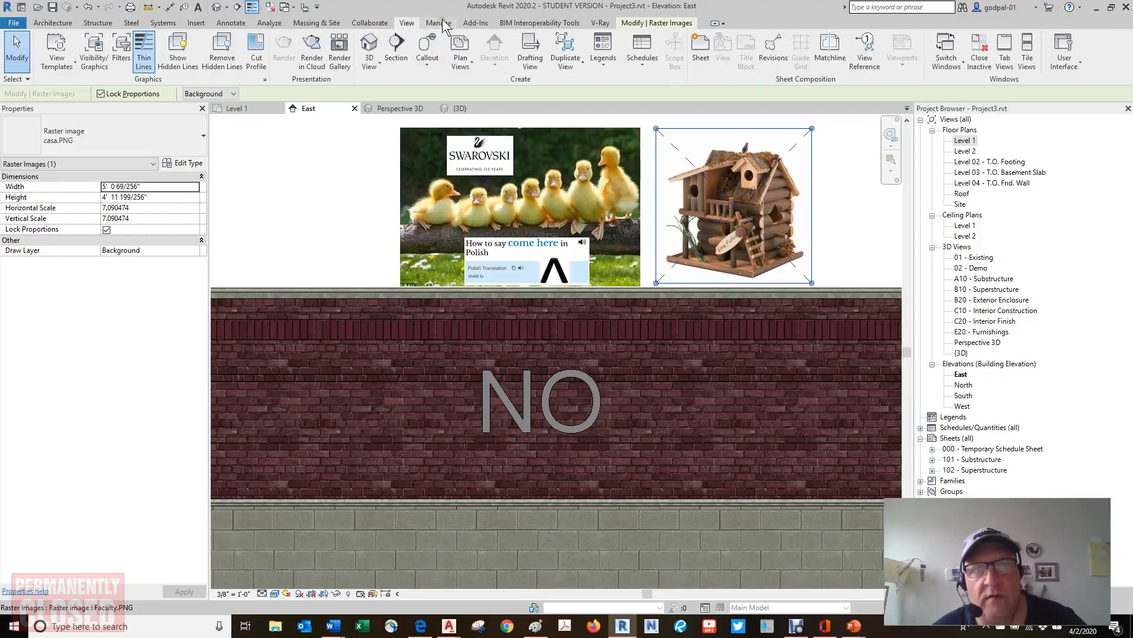
{"action": "left_click", "coordinate": [439, 22]}
{"action": "left_click", "coordinate": [481, 22]}
{"action": "left_click", "coordinate": [534, 23]}
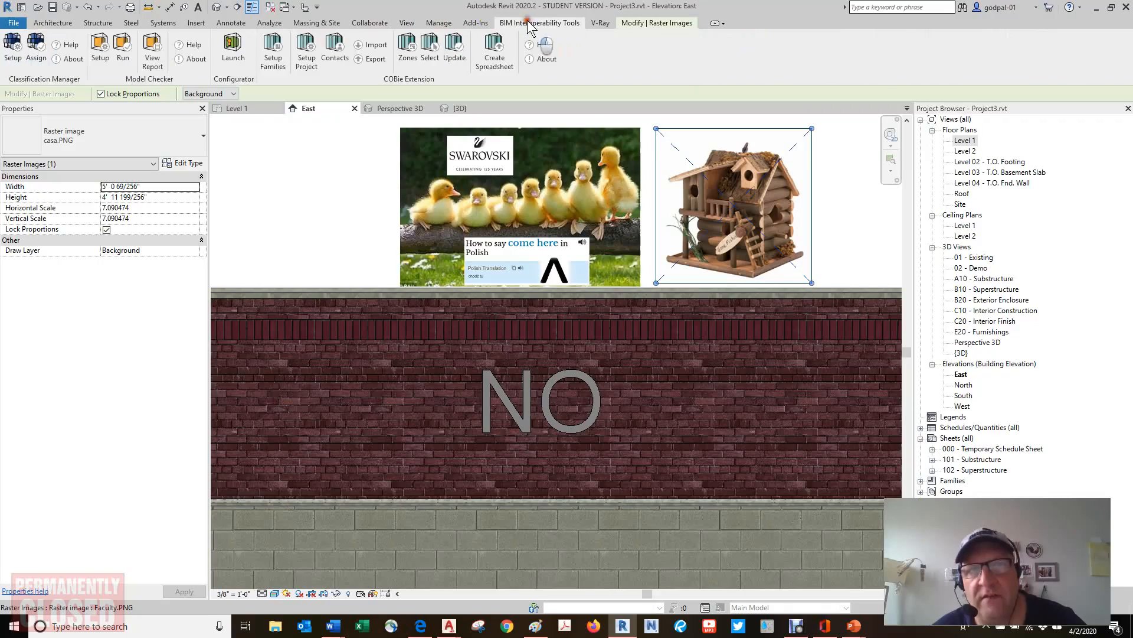
{"action": "left_click", "coordinate": [599, 23]}
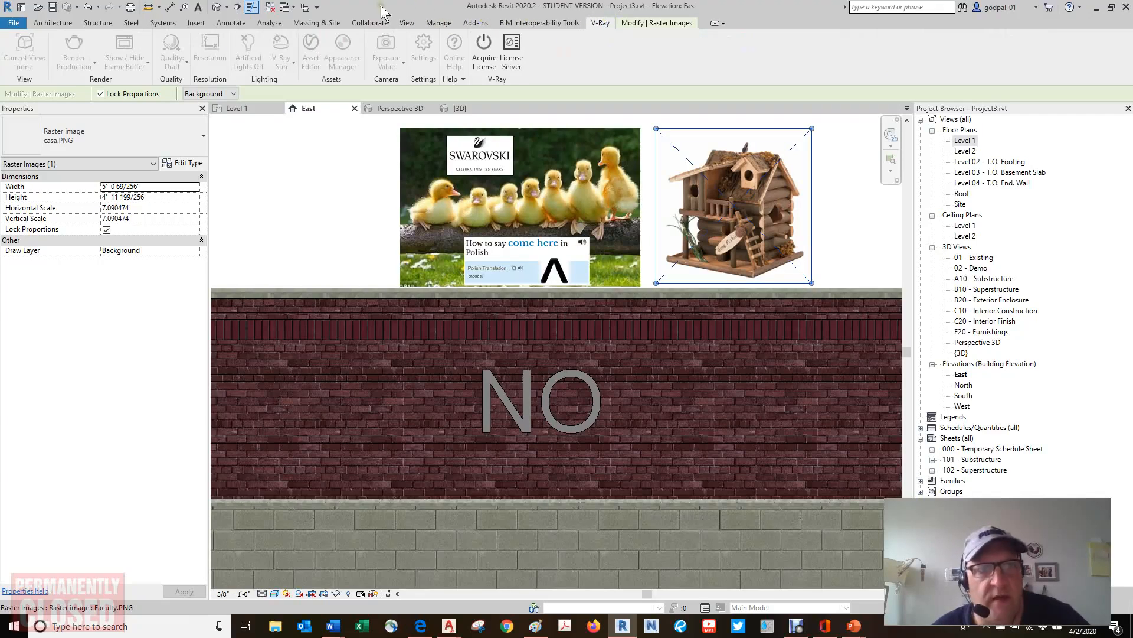
- Open the System Browser and examine its unassigned, mechanical, piping and electrical entries
{"action": "left_click", "coordinate": [158, 22]}
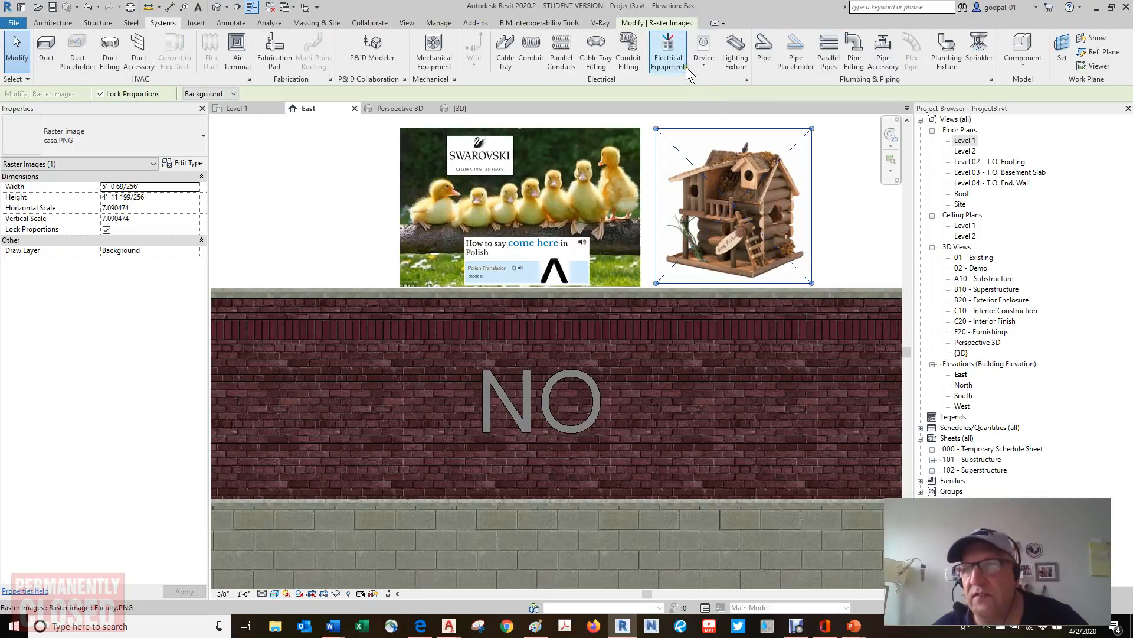
{"action": "key", "text": "F9"}
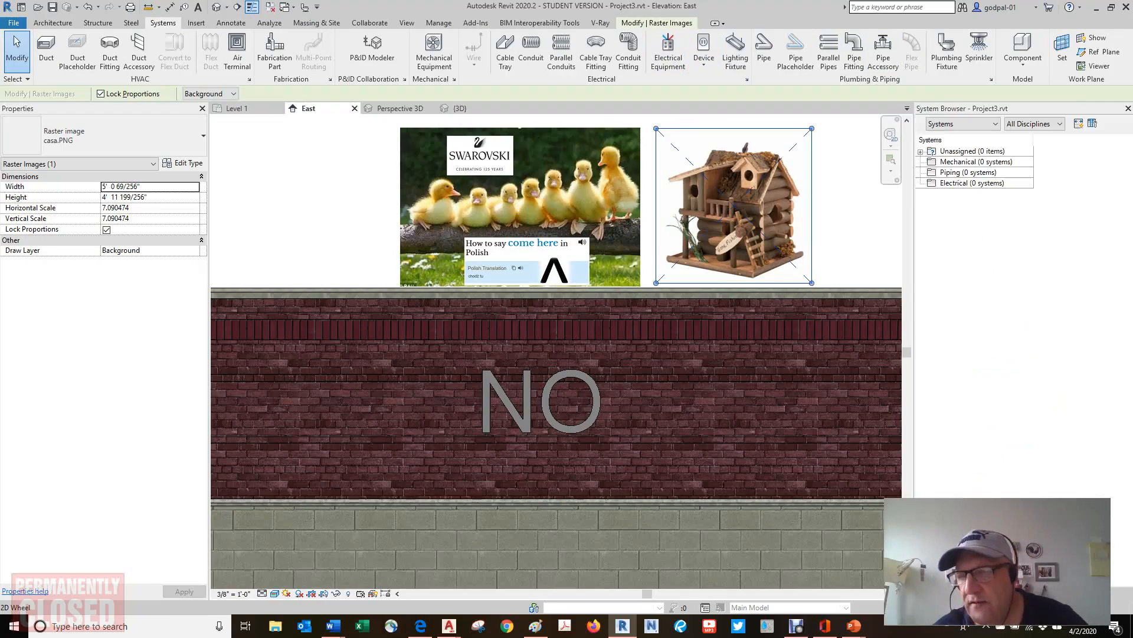
{"action": "left_click", "coordinate": [965, 183]}
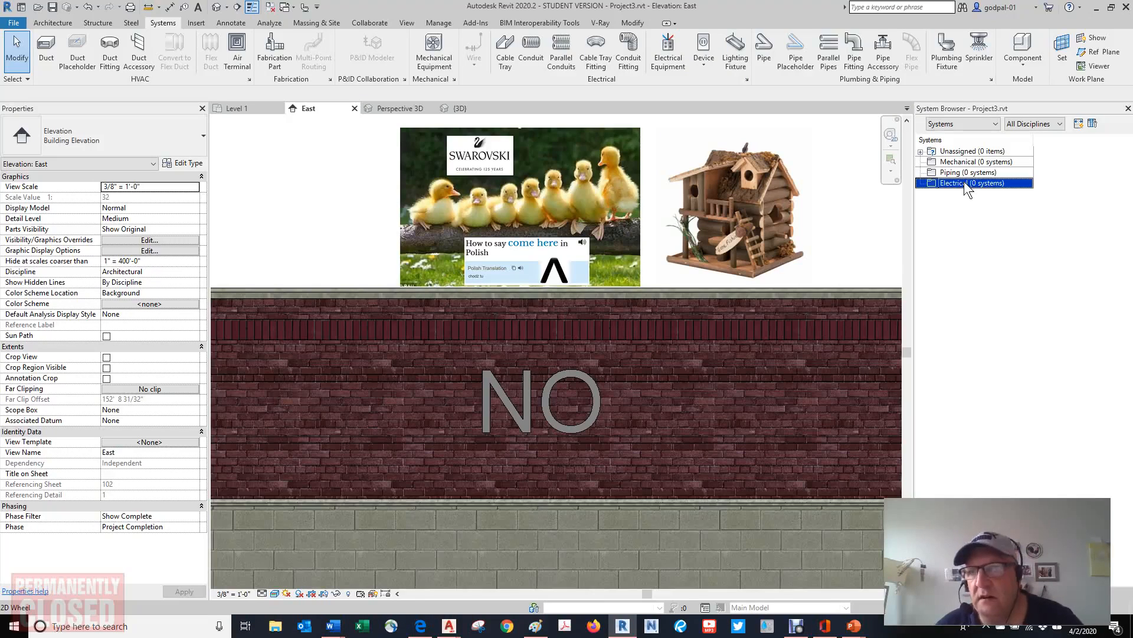
{"action": "left_click", "coordinate": [920, 152]}
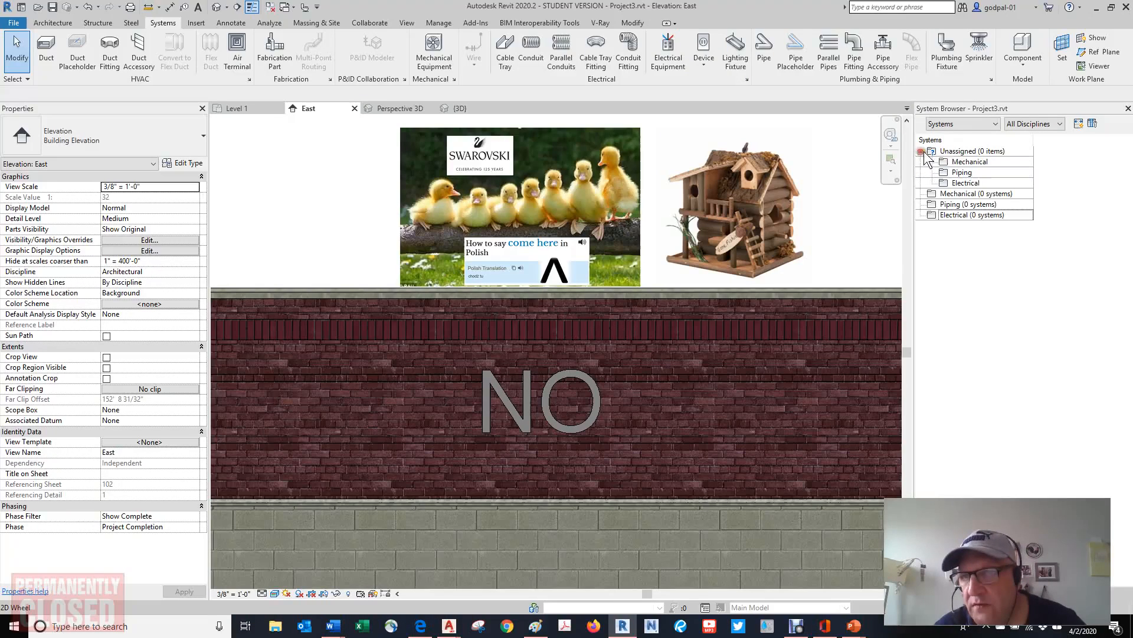
{"action": "left_click", "coordinate": [959, 174]}
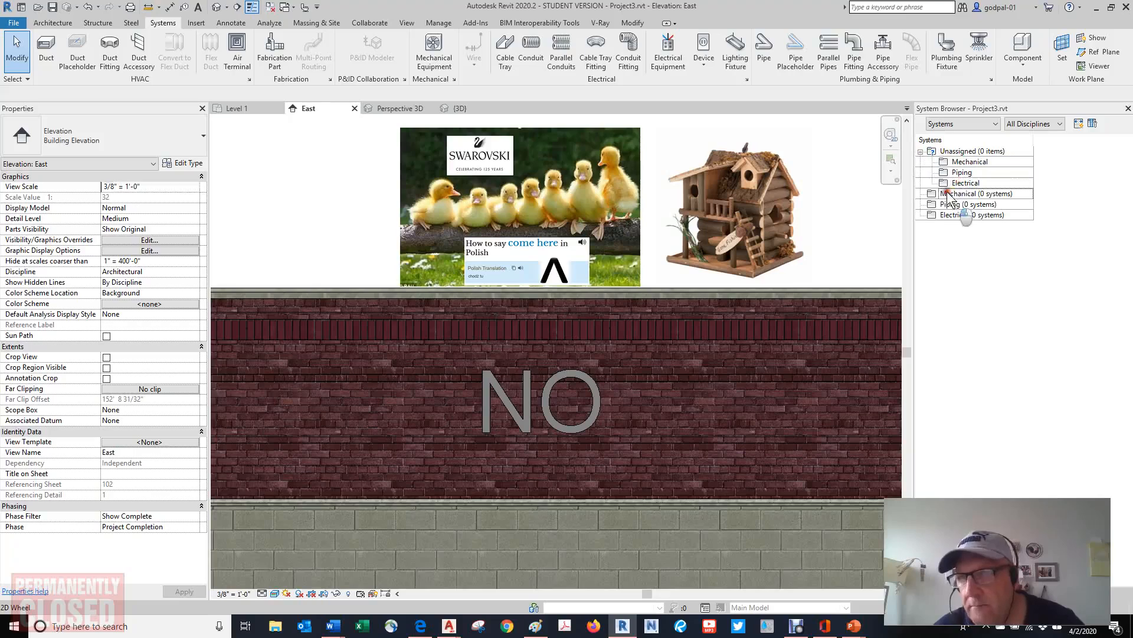
{"action": "left_click", "coordinate": [950, 194]}
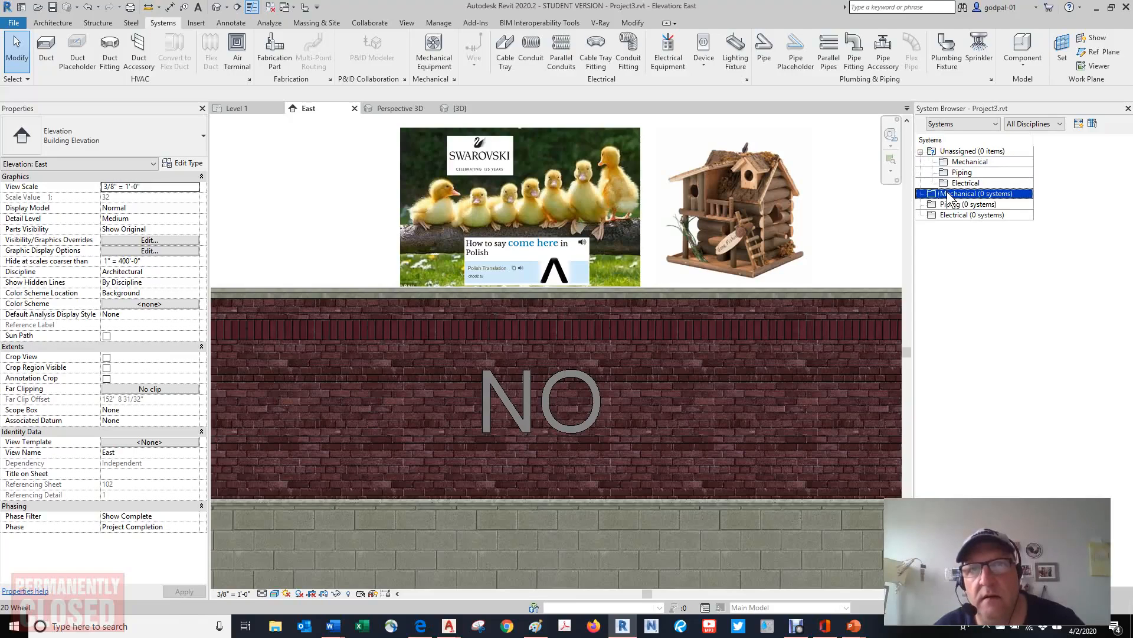
{"action": "left_click", "coordinate": [957, 403]}
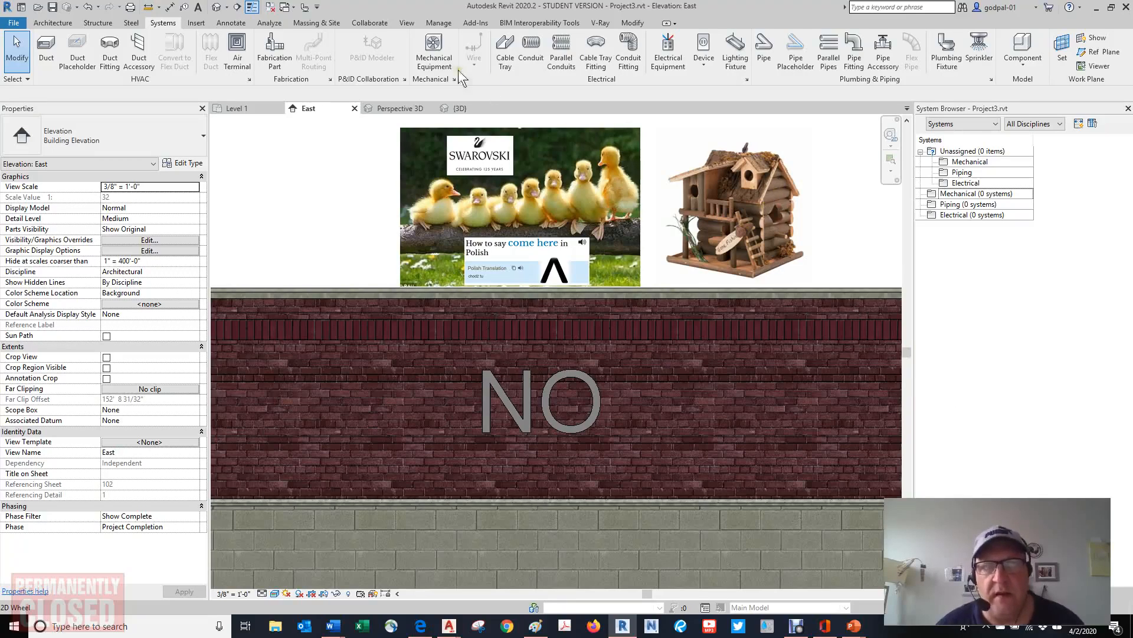
- Float the Mechanical ribbon panel over the East elevation and return it to the ribbon
{"action": "left_click_drag", "start_coordinate": [430, 80], "coordinate": [323, 192]}
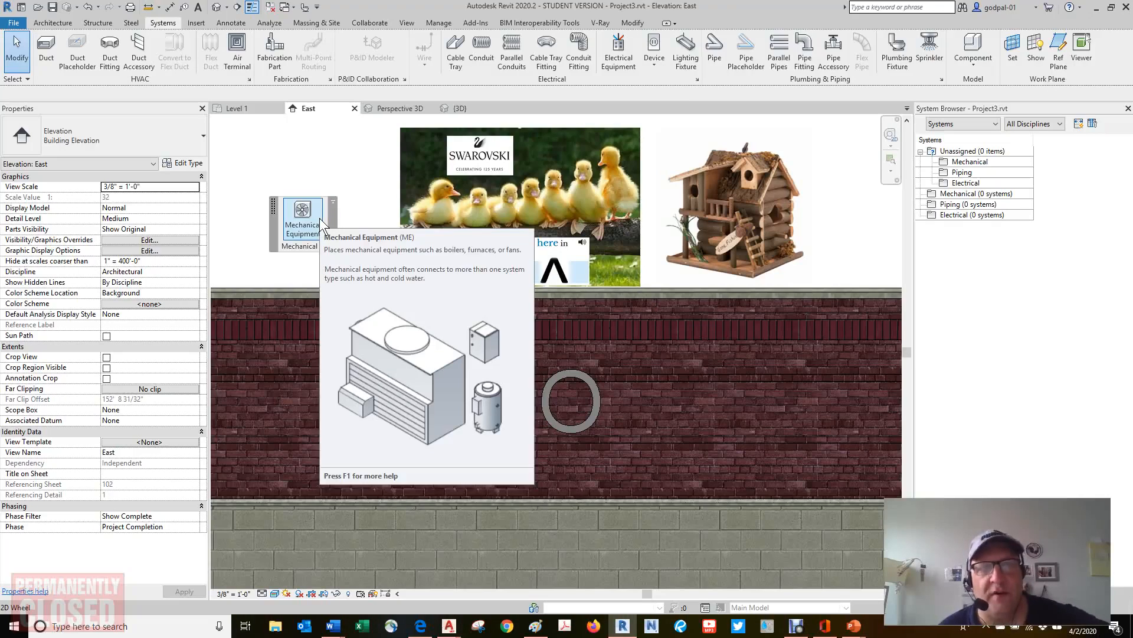
{"action": "left_click", "coordinate": [334, 201]}
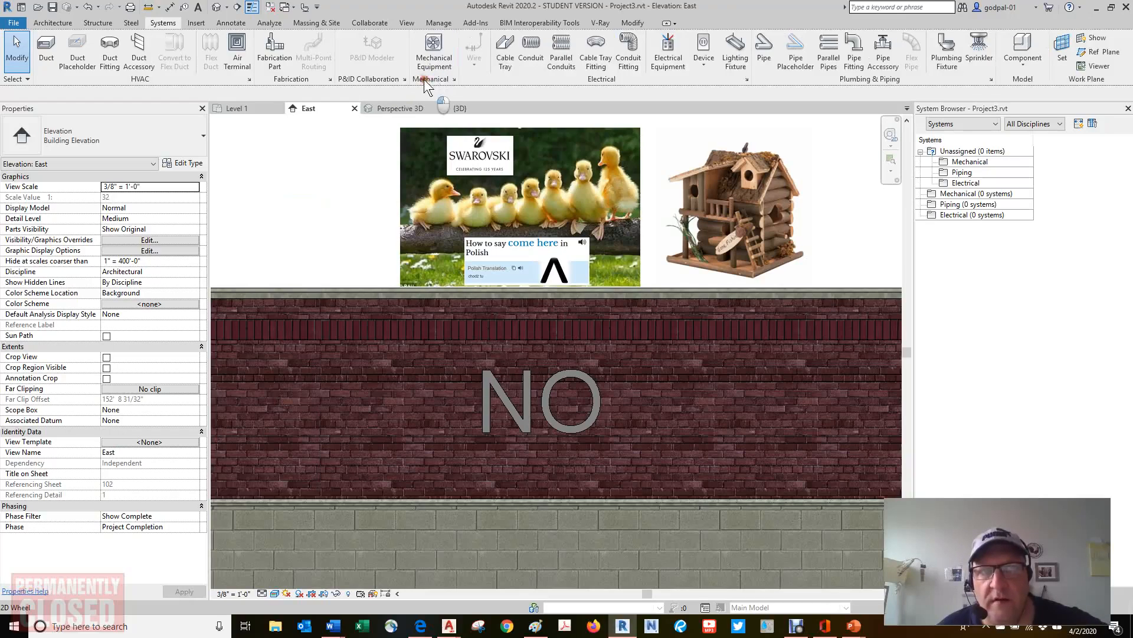
- Float the Mechanical ribbon panel beside the duckling image, shift it slightly, and return it to the ribbon
{"action": "left_click_drag", "start_coordinate": [431, 78], "coordinate": [275, 207]}
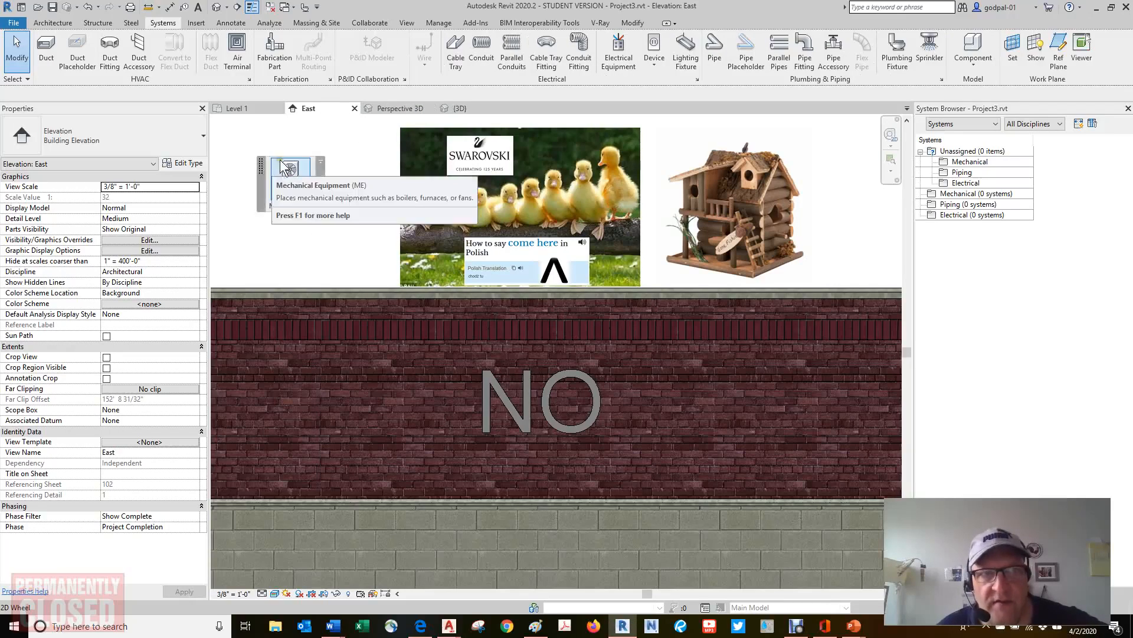
{"action": "left_click_drag", "start_coordinate": [262, 169], "coordinate": [284, 203]}
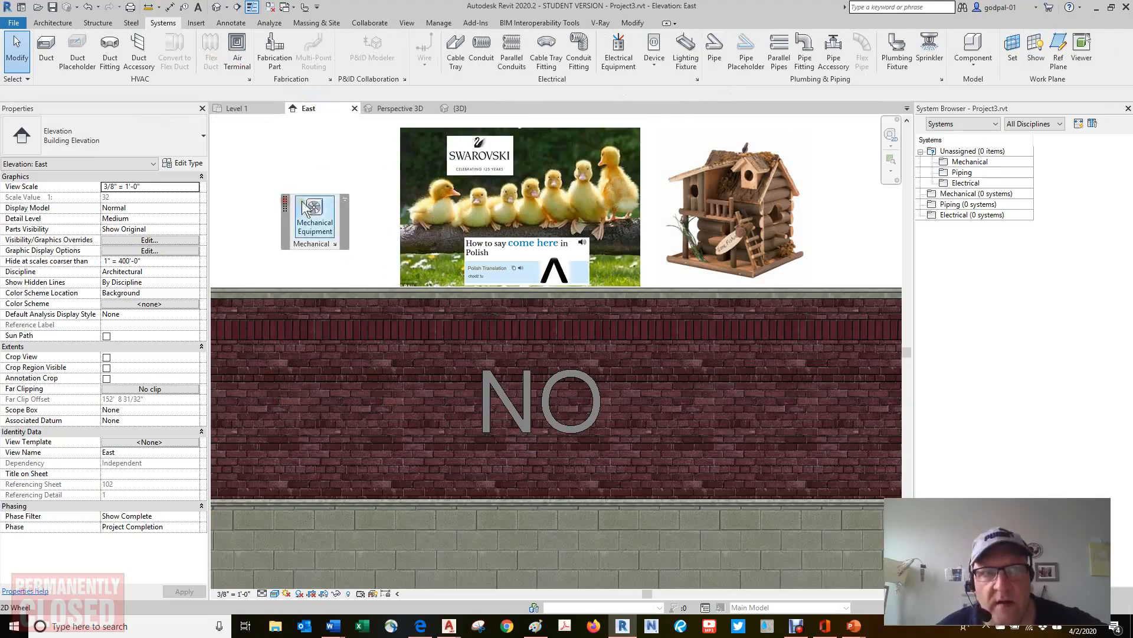
{"action": "left_click", "coordinate": [346, 201]}
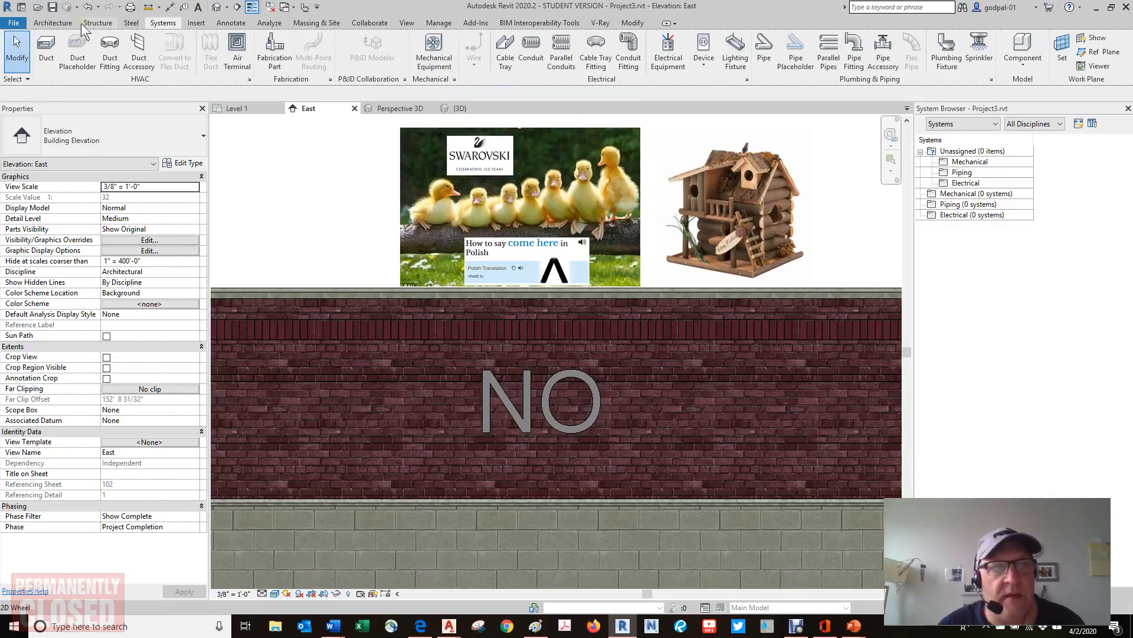
- Open the Loaded Tags And Symbols dialog, enlarge it to review the categories and their loaded tags, and dismiss it
{"action": "left_click", "coordinate": [231, 23]}
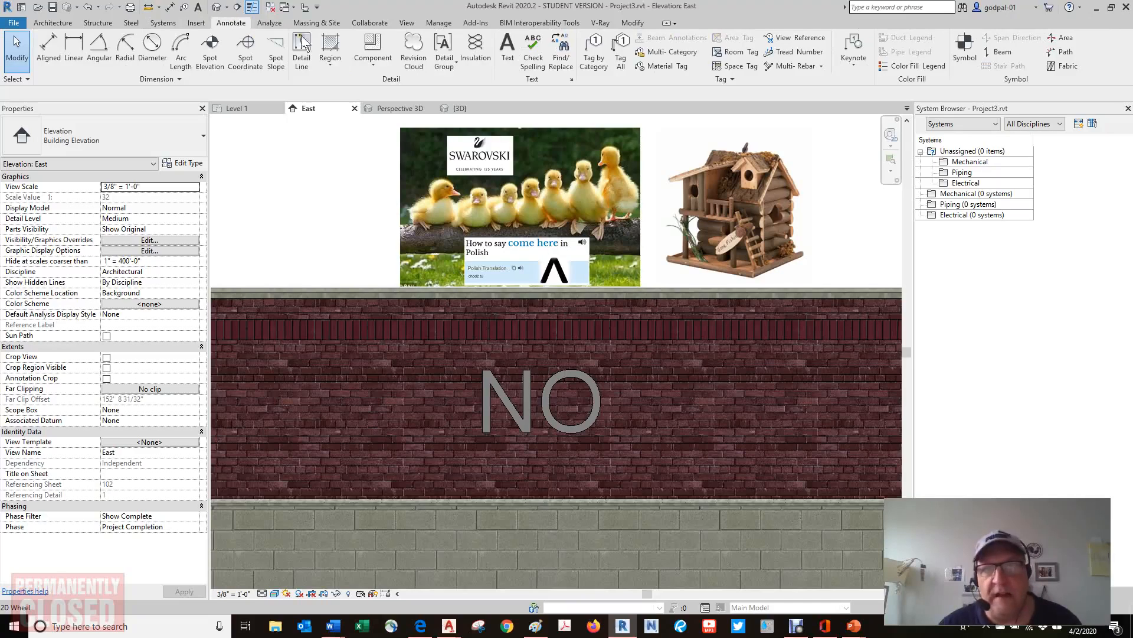
{"action": "left_click", "coordinate": [732, 79]}
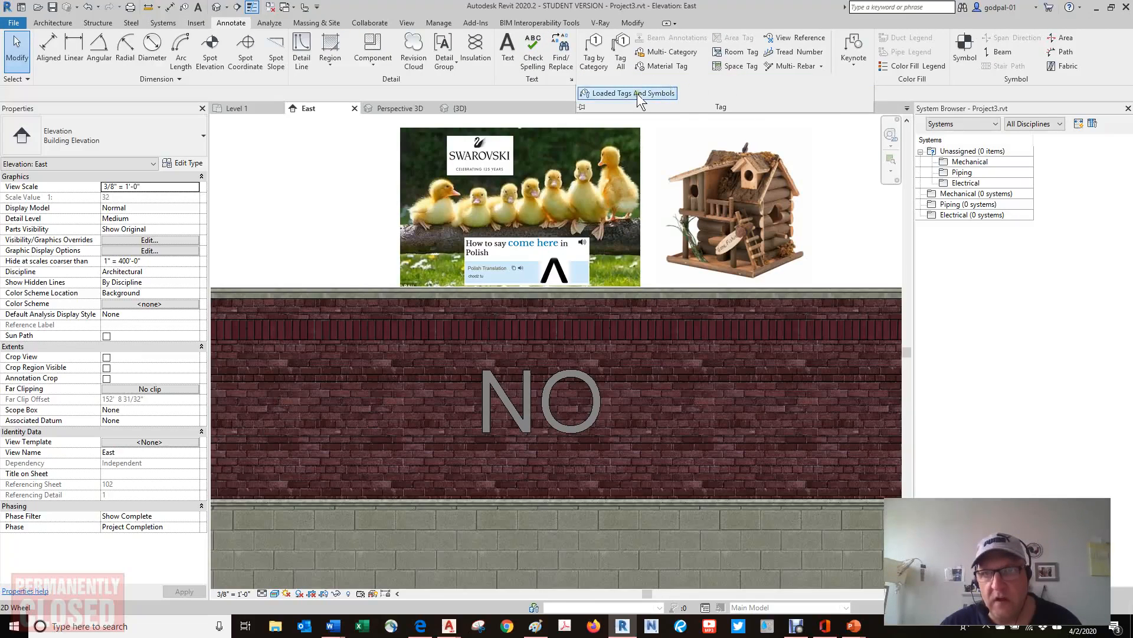
{"action": "left_click", "coordinate": [637, 94]}
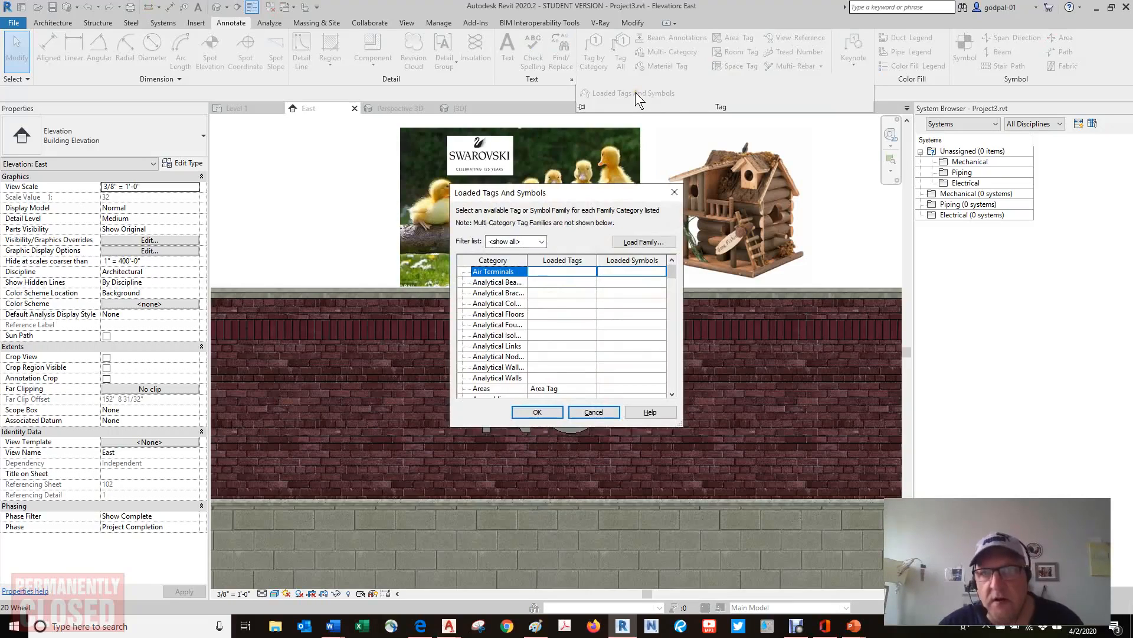
{"action": "left_click_drag", "start_coordinate": [683, 396], "coordinate": [873, 404]}
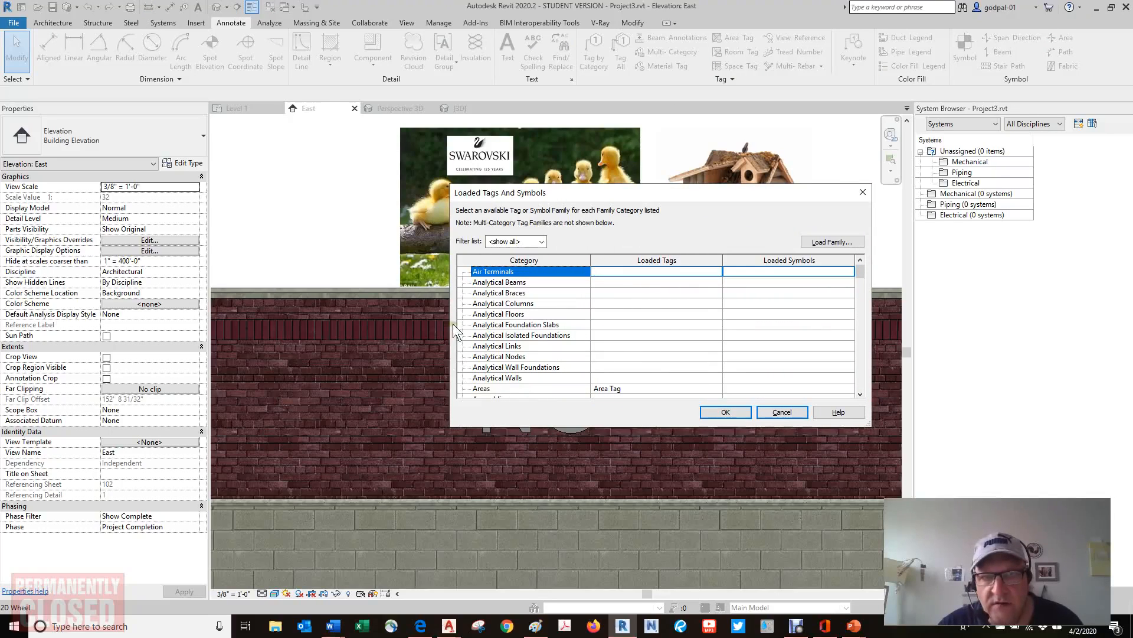
{"action": "left_click_drag", "start_coordinate": [450, 324], "coordinate": [277, 323]}
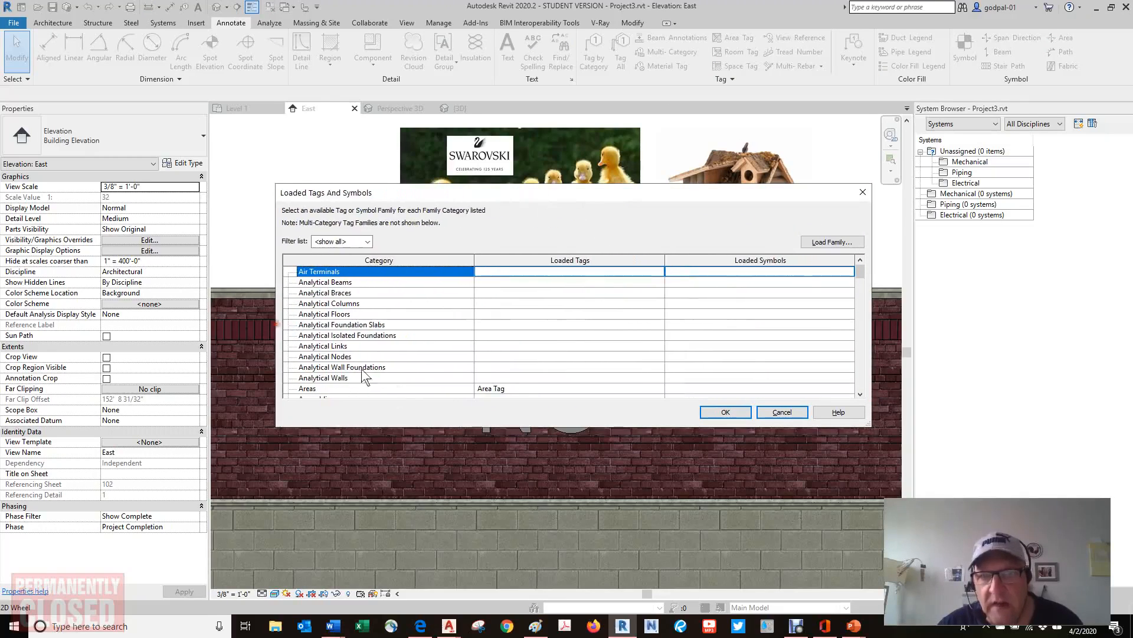
{"action": "left_click_drag", "start_coordinate": [530, 427], "coordinate": [521, 572]}
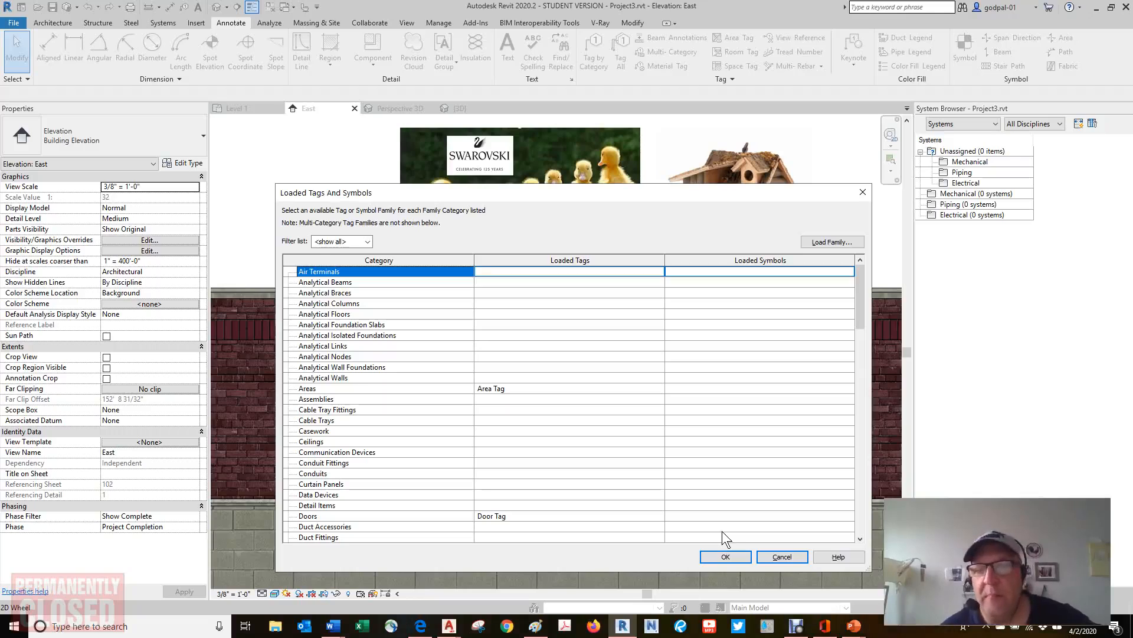
{"action": "left_click", "coordinate": [788, 550]}
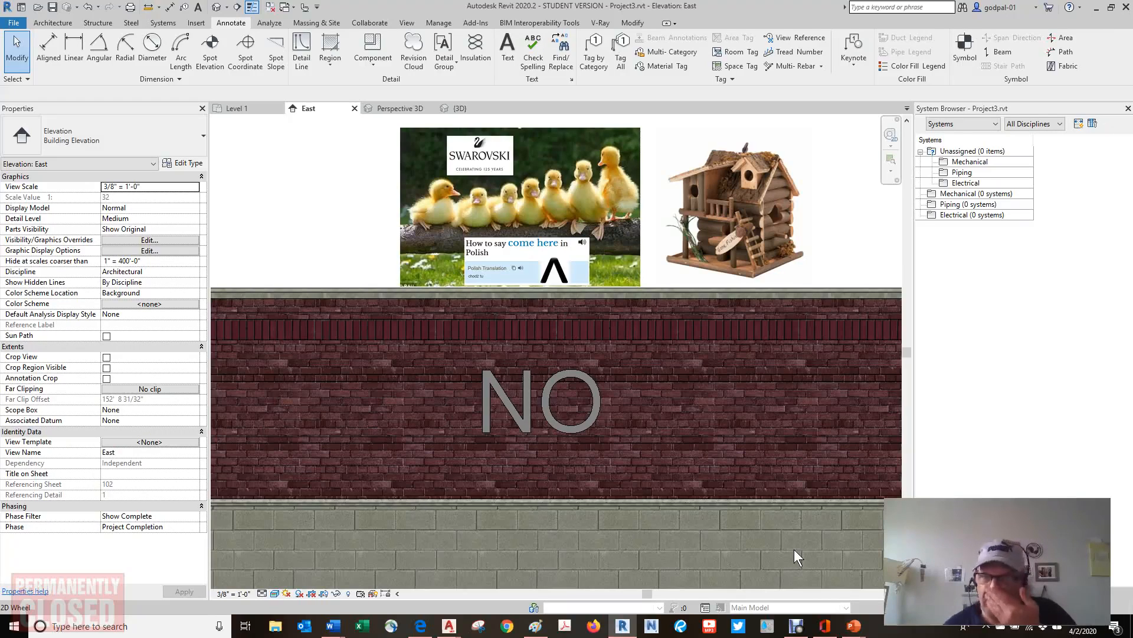
- Place a Single-Flush 36" x 84" door in the brick wall beside the NO model text in the East elevation
{"action": "left_click", "coordinate": [52, 20]}
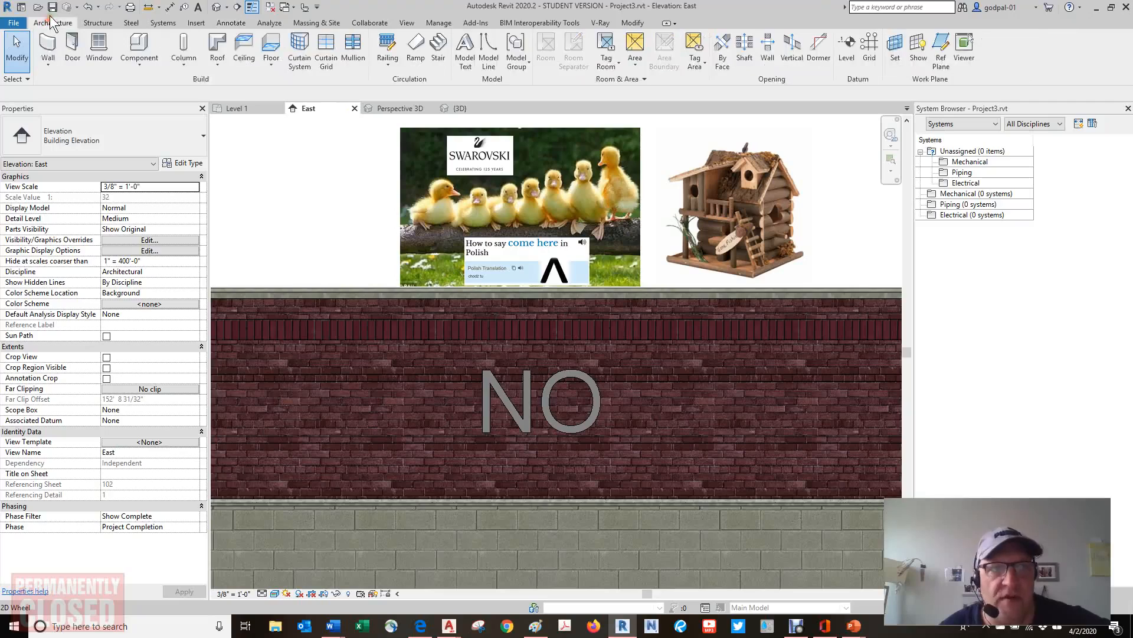
{"action": "left_click", "coordinate": [72, 46]}
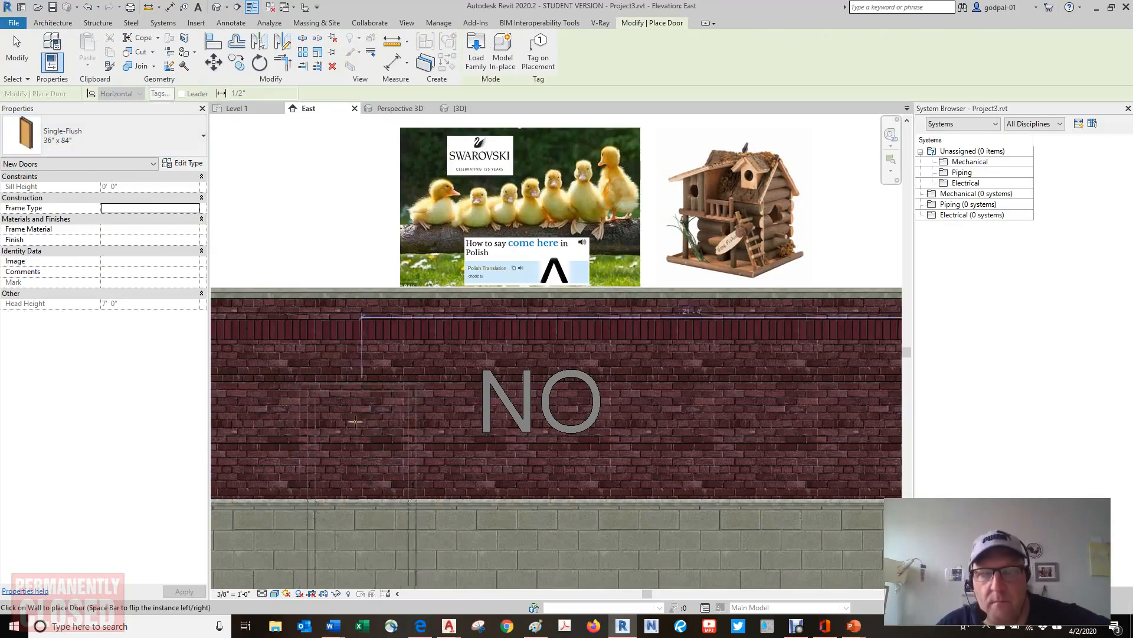
{"action": "left_click", "coordinate": [347, 378]}
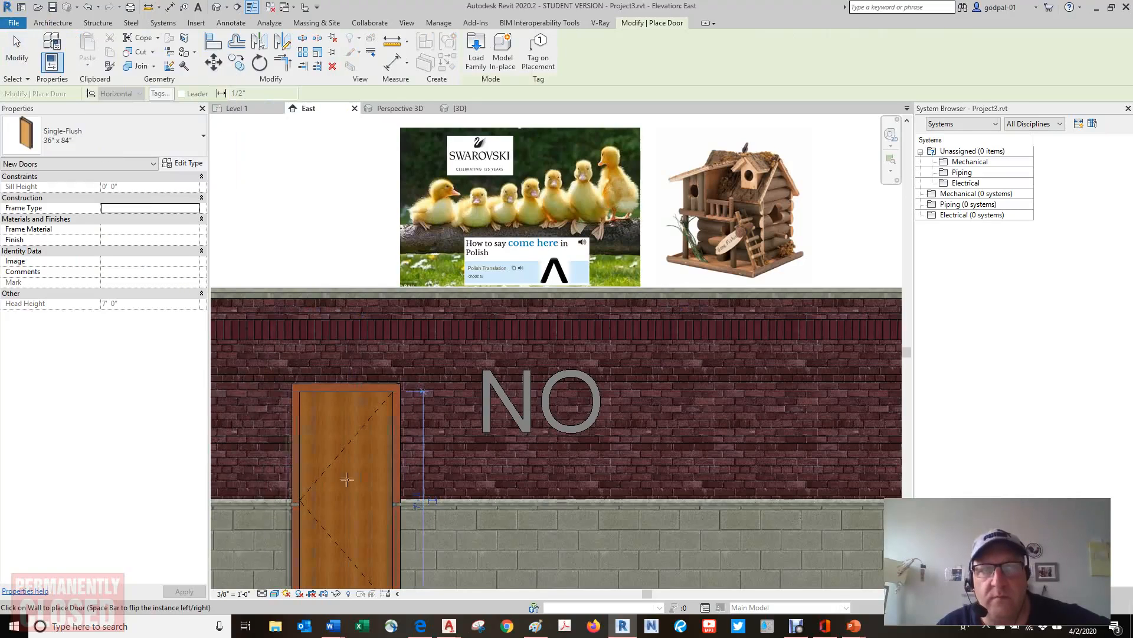
{"action": "left_click", "coordinate": [17, 50]}
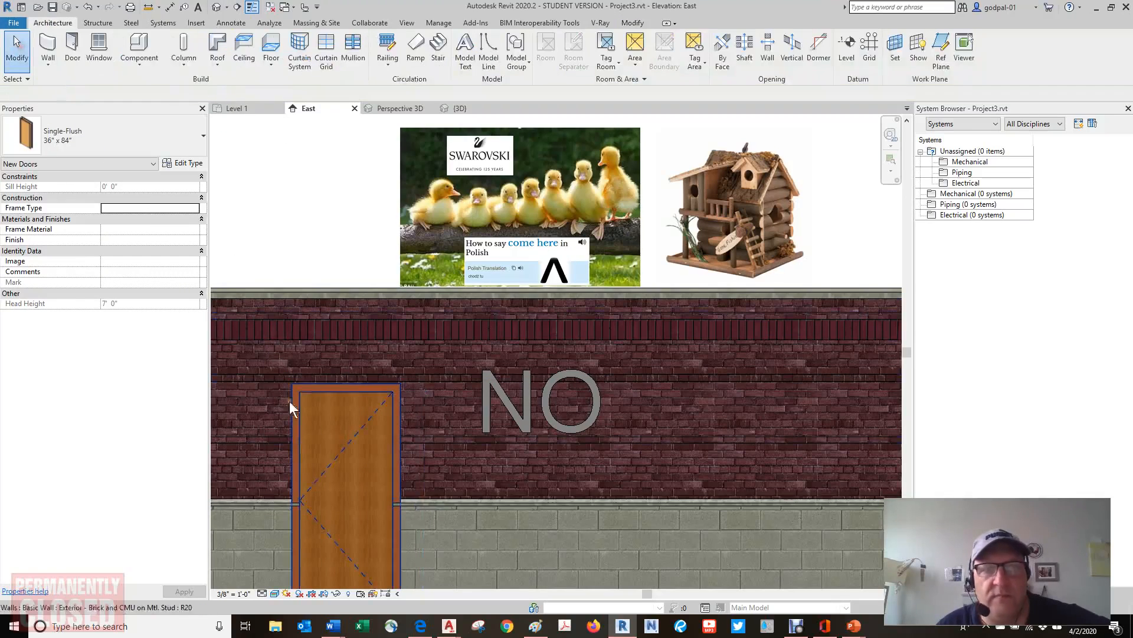
- Change the new door's type to 30" x 80" in its type properties and check the updated door
{"action": "left_click", "coordinate": [341, 391]}
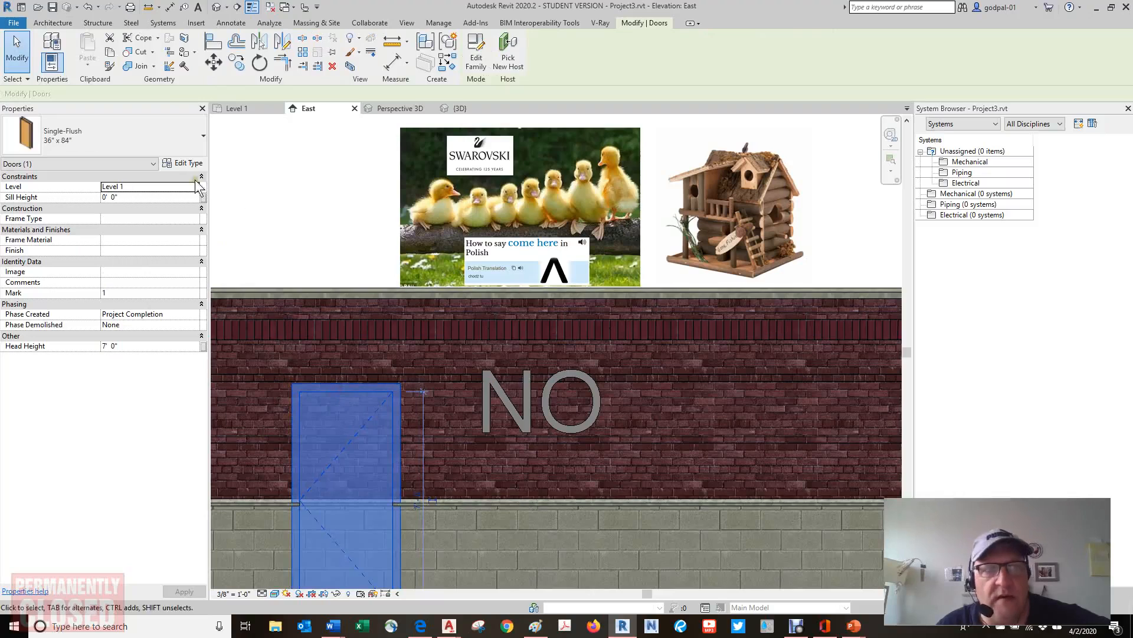
{"action": "left_click", "coordinate": [183, 163]}
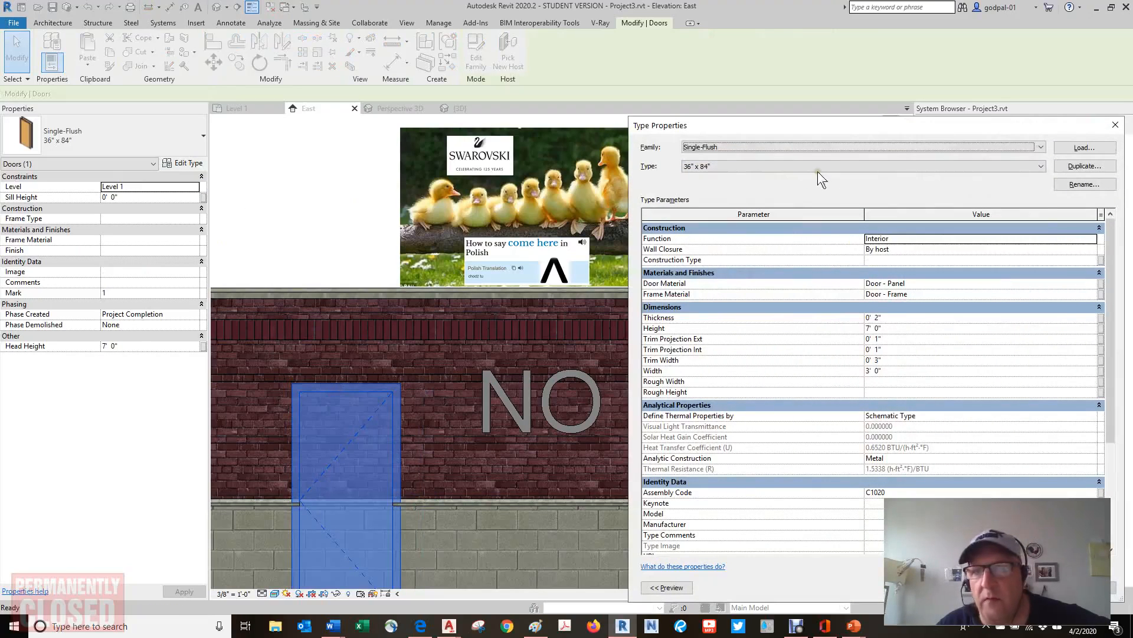
{"action": "left_click", "coordinate": [817, 172]}
{"action": "left_click", "coordinate": [774, 148]}
{"action": "left_click", "coordinate": [774, 148]}
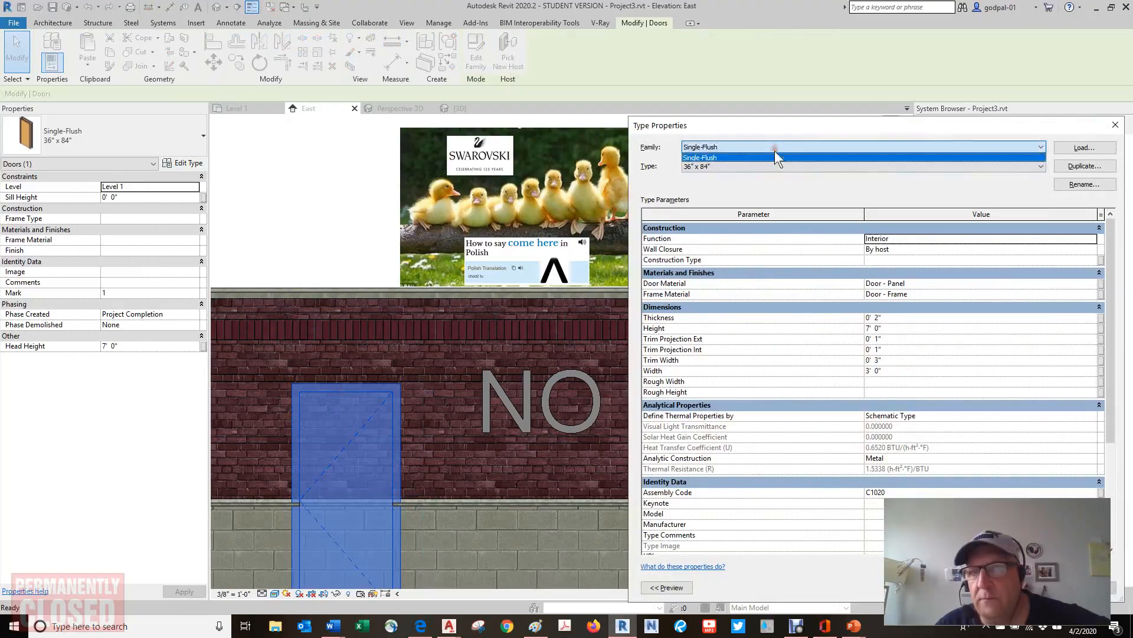
{"action": "left_click", "coordinate": [771, 165]}
{"action": "left_click", "coordinate": [771, 166]}
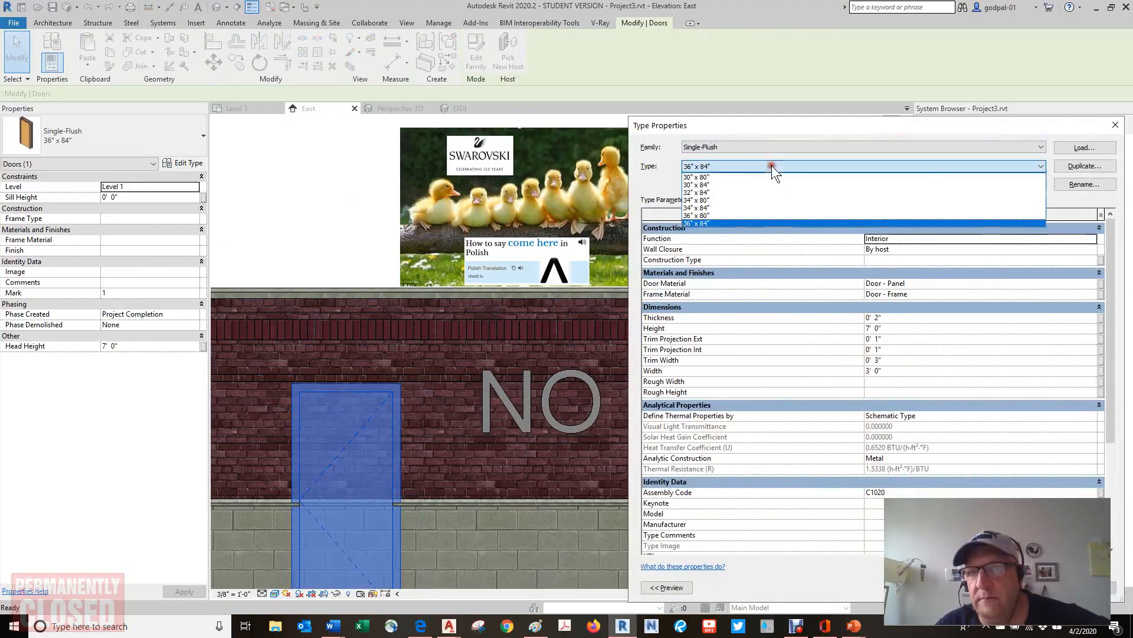
{"action": "left_click", "coordinate": [703, 179]}
{"action": "left_click", "coordinate": [1031, 587]}
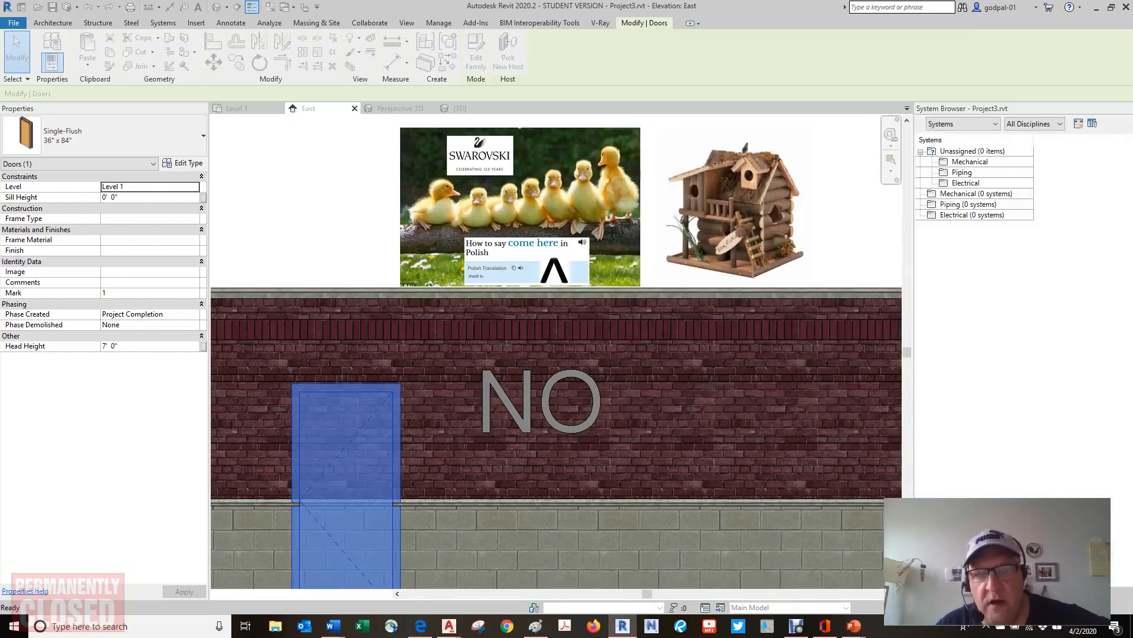
{"action": "left_click", "coordinate": [341, 182]}
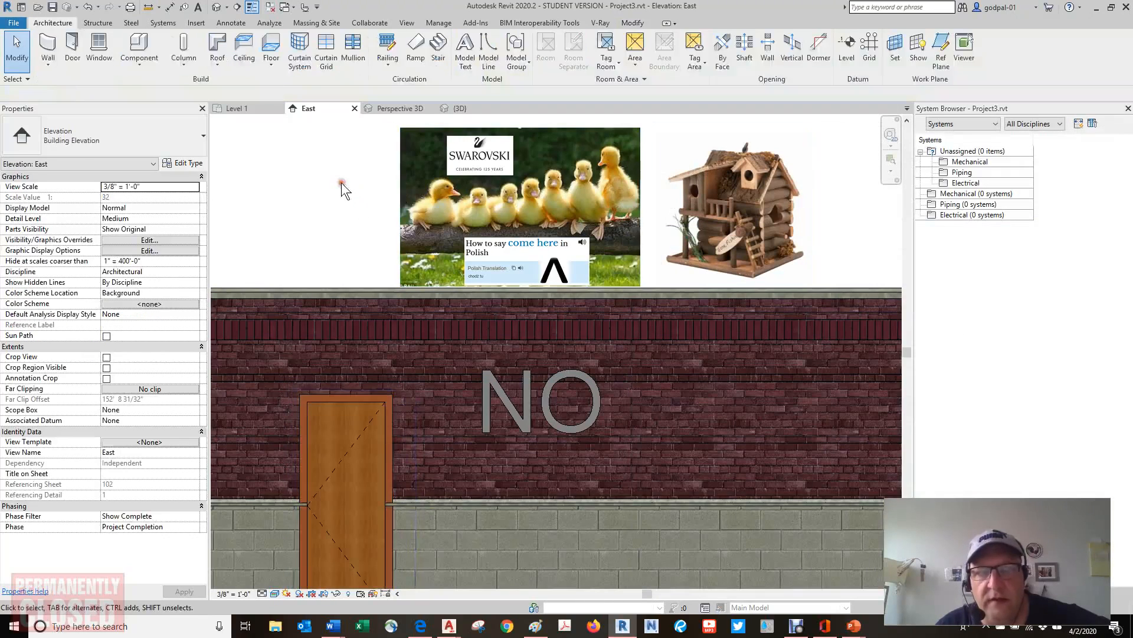
{"action": "left_click", "coordinate": [312, 432]}
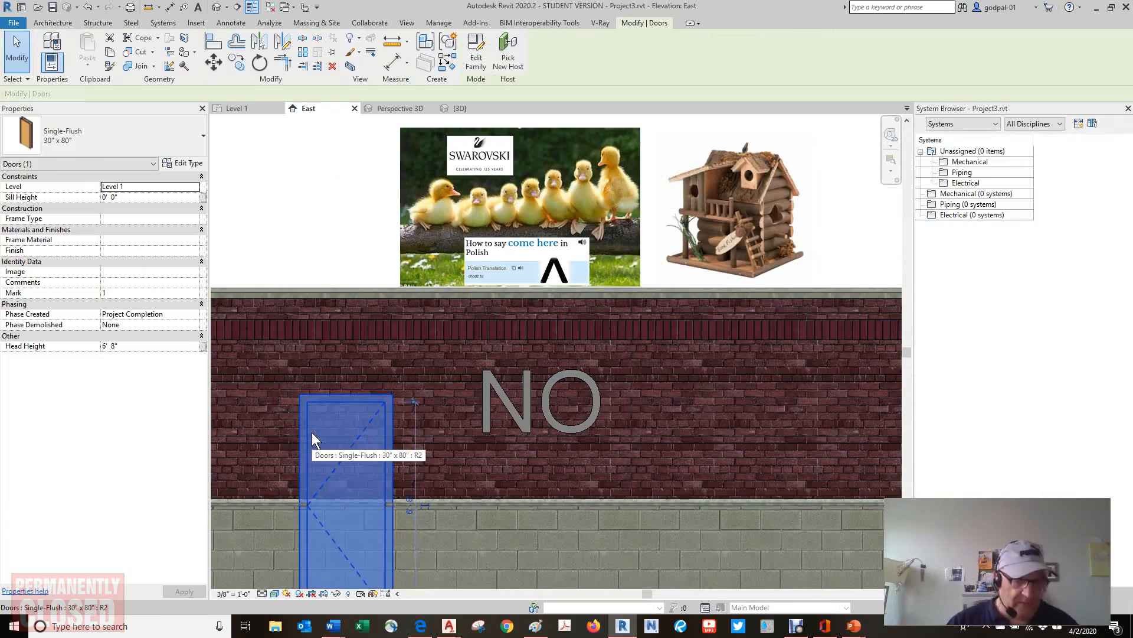
{"action": "left_click", "coordinate": [275, 227]}
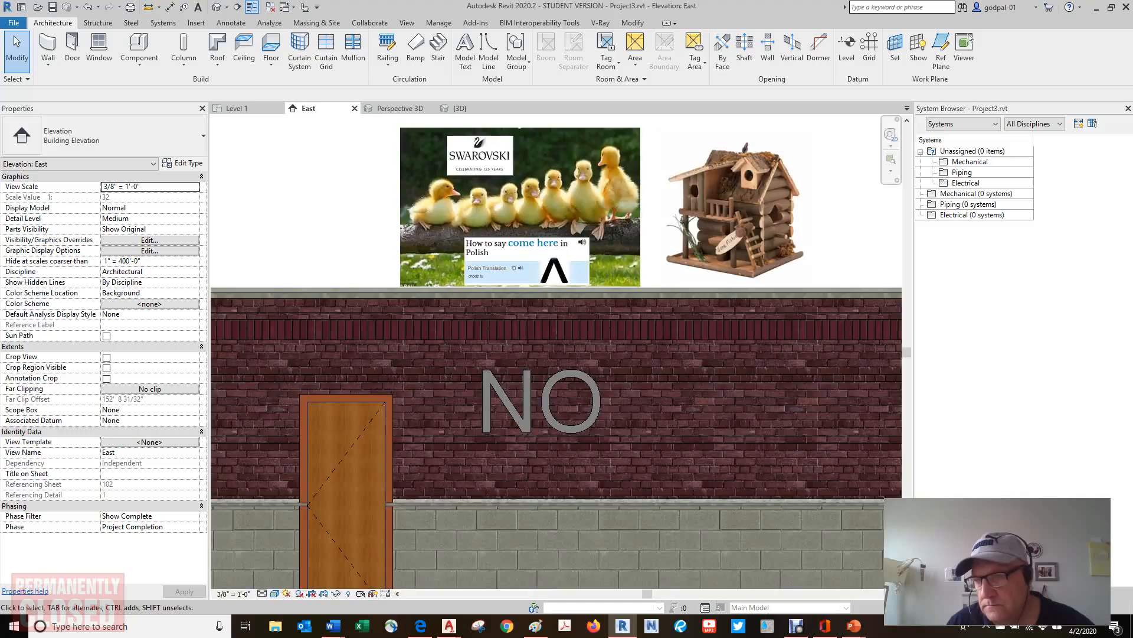
- Switch from the System Browser to the Project Browser and open the Level 1 floor plan
{"action": "left_click", "coordinate": [957, 593]}
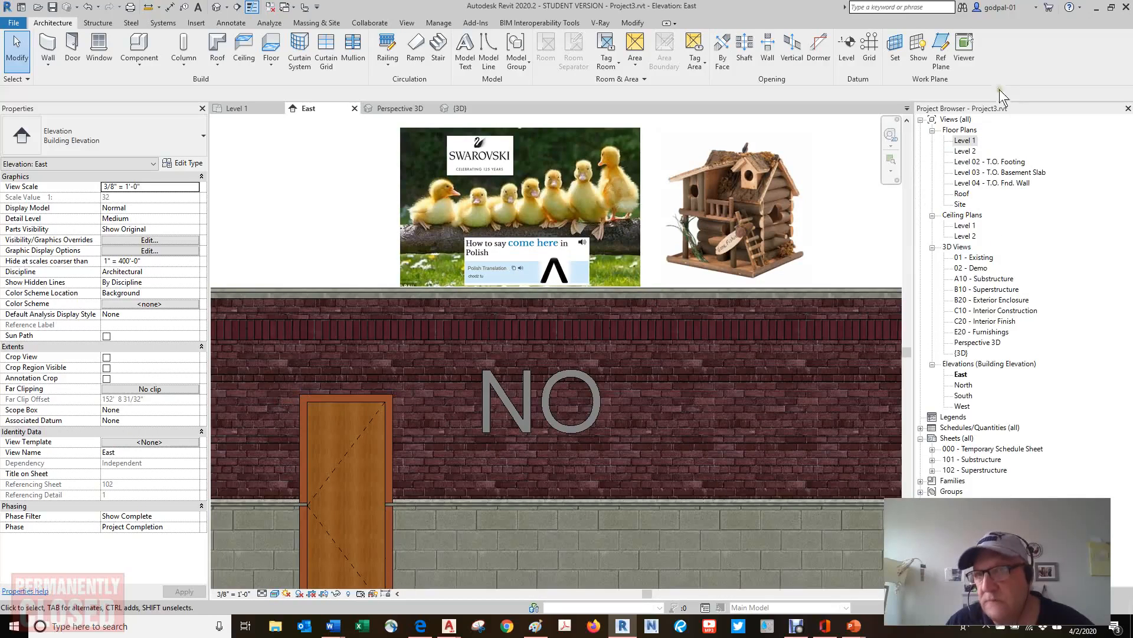
{"action": "left_click", "coordinate": [967, 141]}
{"action": "double_click", "coordinate": [968, 141]}
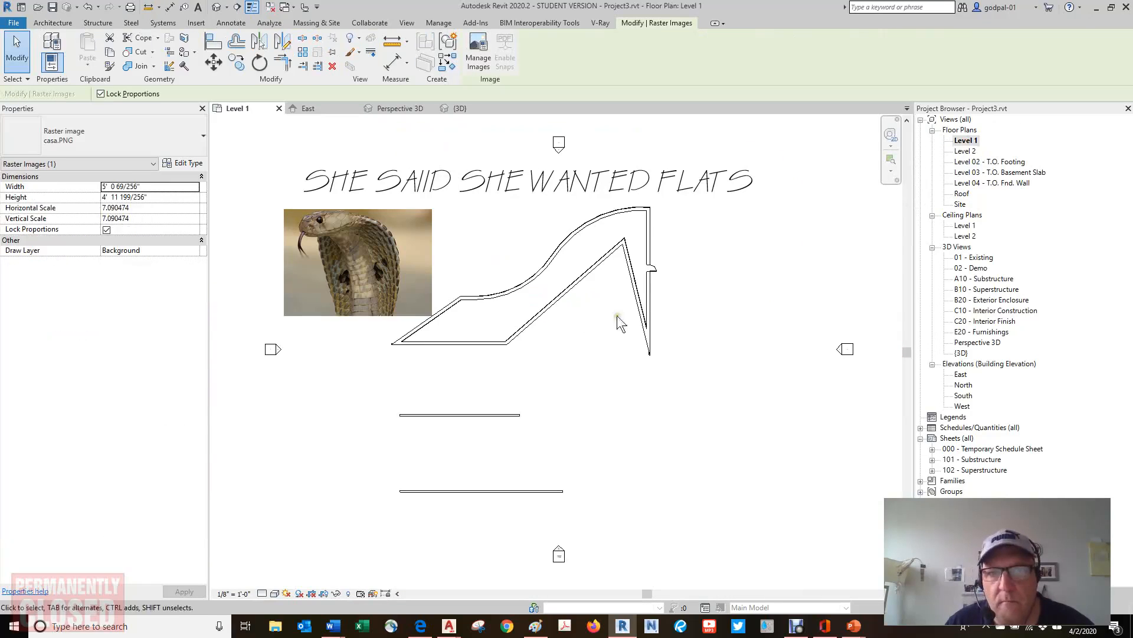
- Move the cobra image to the open area beside the shoe's heel and shrink it proportionally
{"action": "left_click", "coordinate": [335, 248]}
{"action": "left_click_drag", "start_coordinate": [335, 248], "coordinate": [724, 255]}
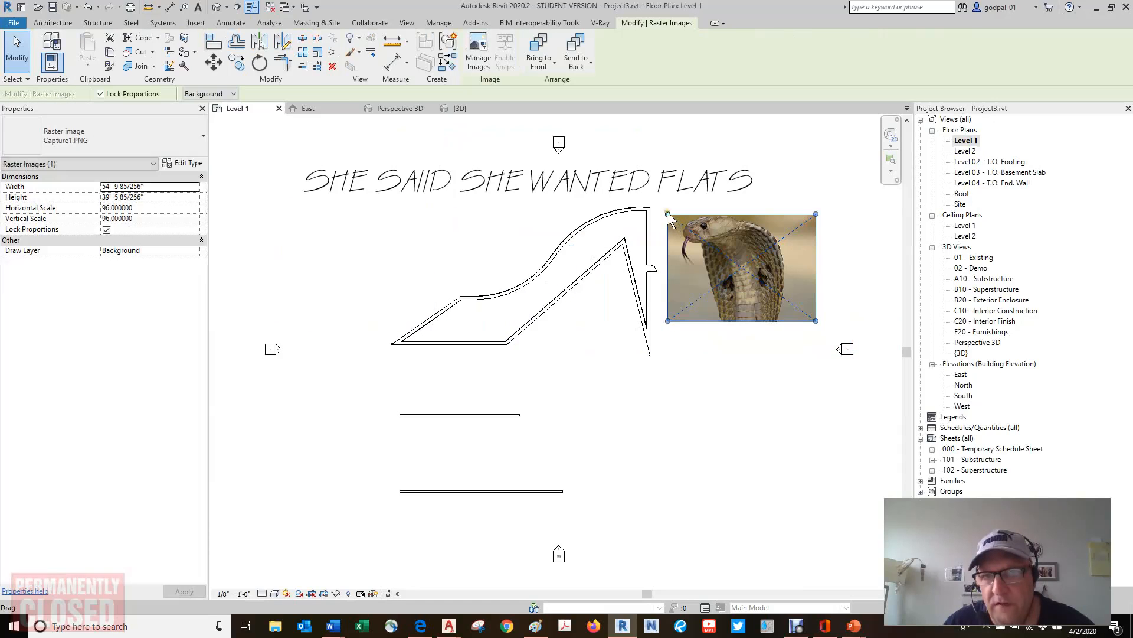
{"action": "left_click_drag", "start_coordinate": [668, 214], "coordinate": [724, 257]}
{"action": "left_click", "coordinate": [693, 384]}
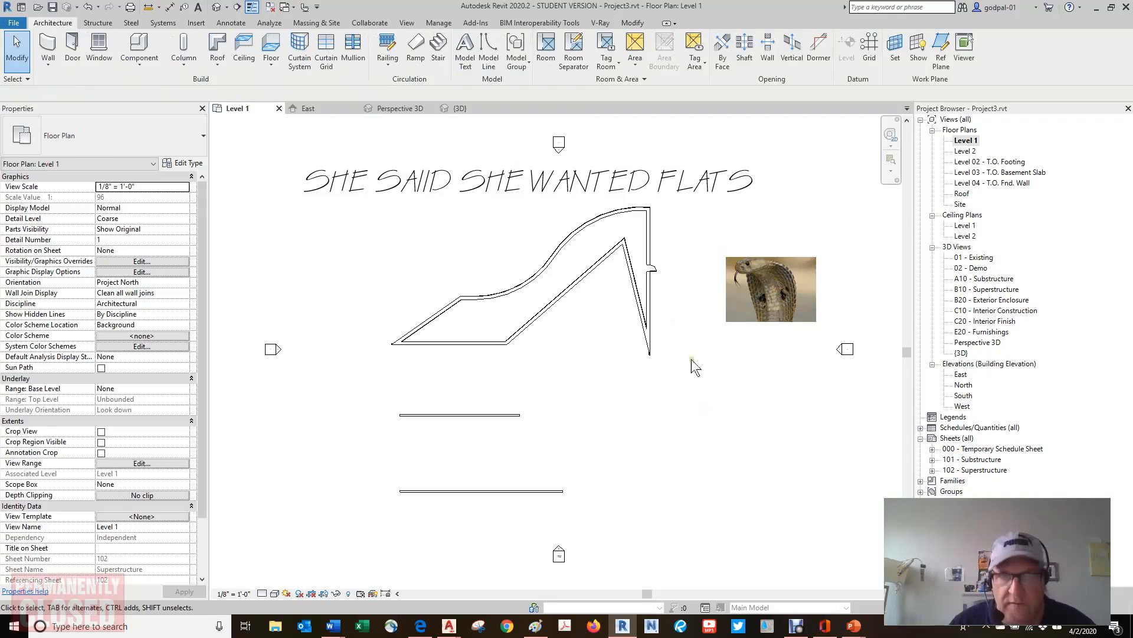
- Start the Wall tool and examine its Join Status and Location Line options, keeping Allow and Core Centerline
{"action": "left_click", "coordinate": [49, 48]}
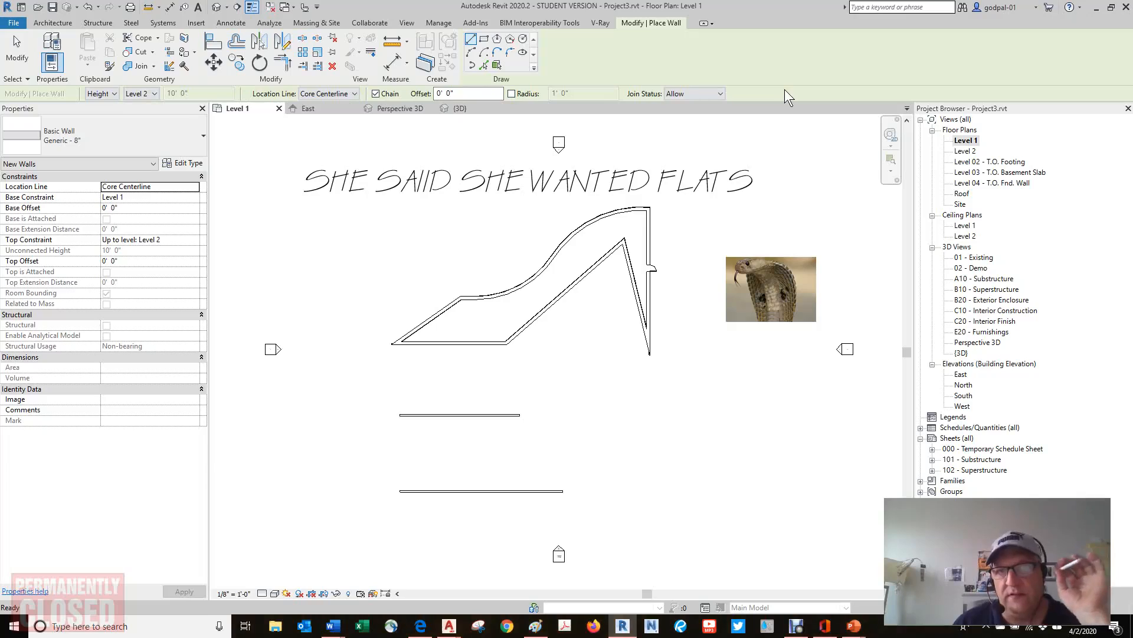
{"action": "left_click", "coordinate": [719, 93]}
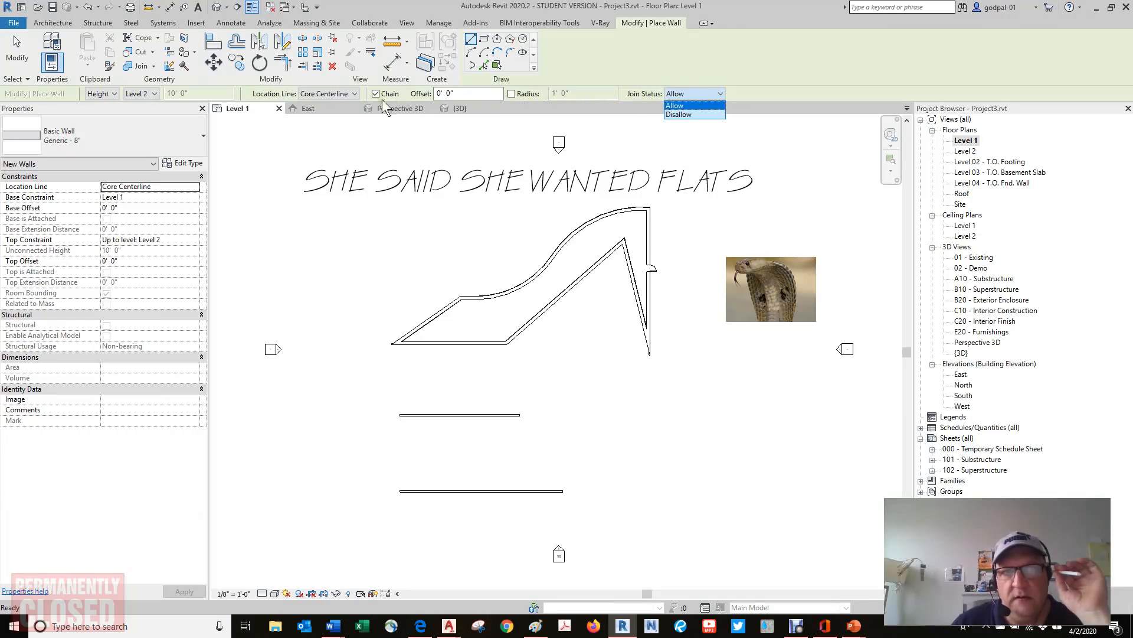
{"action": "left_click", "coordinate": [353, 94]}
{"action": "left_click", "coordinate": [354, 94]}
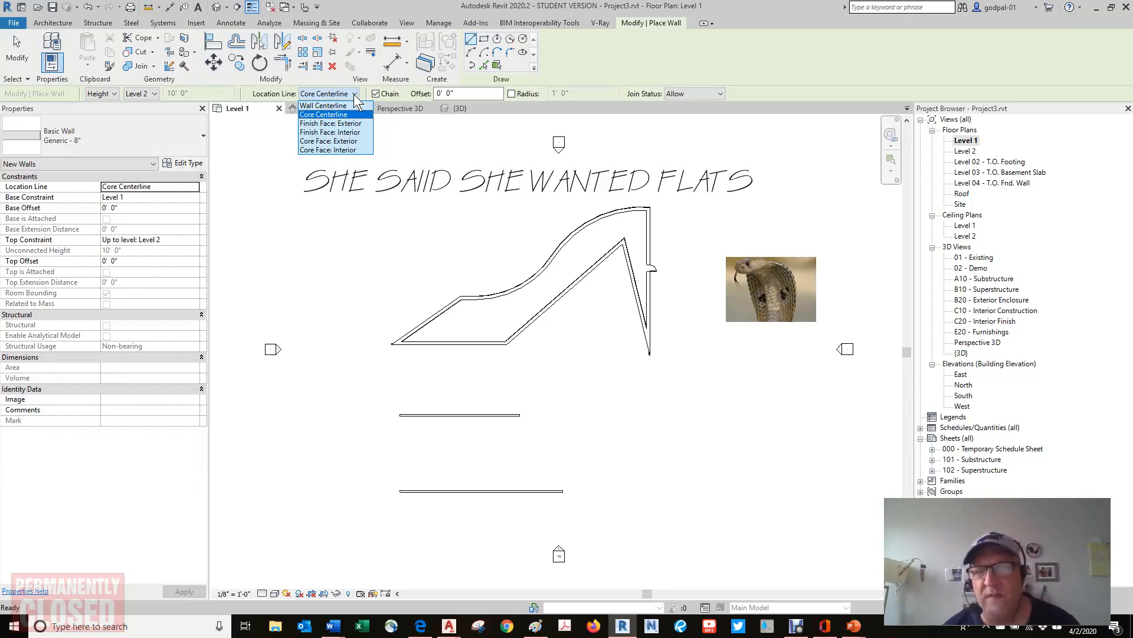
{"action": "left_click", "coordinate": [459, 256]}
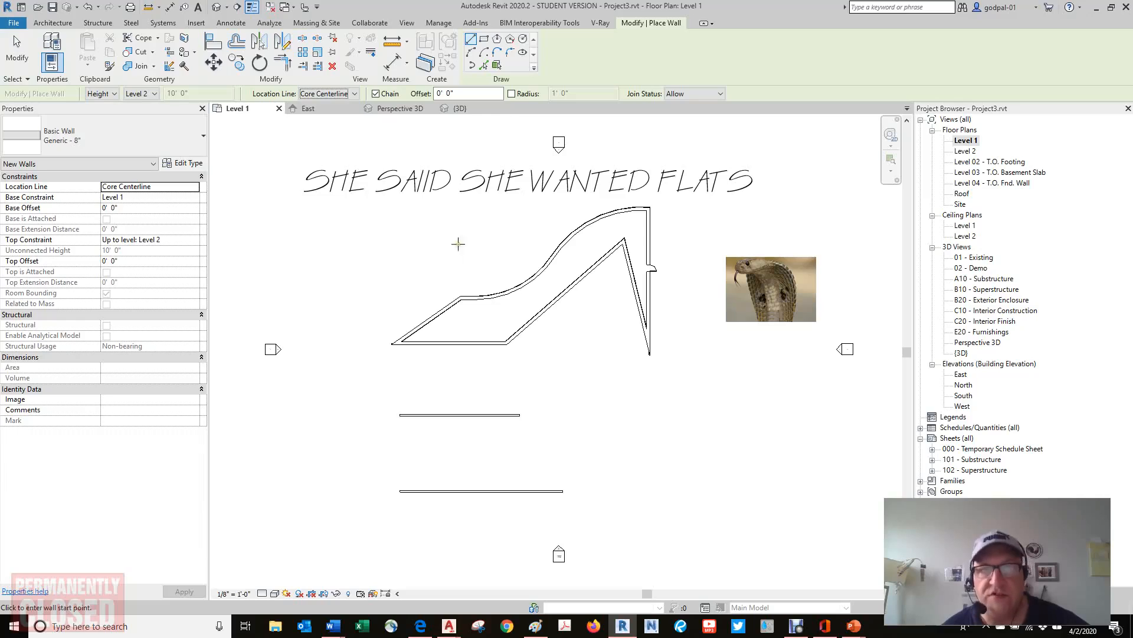
- Start Tag by Category and try its Leader option off and back on
{"action": "left_click", "coordinate": [221, 22]}
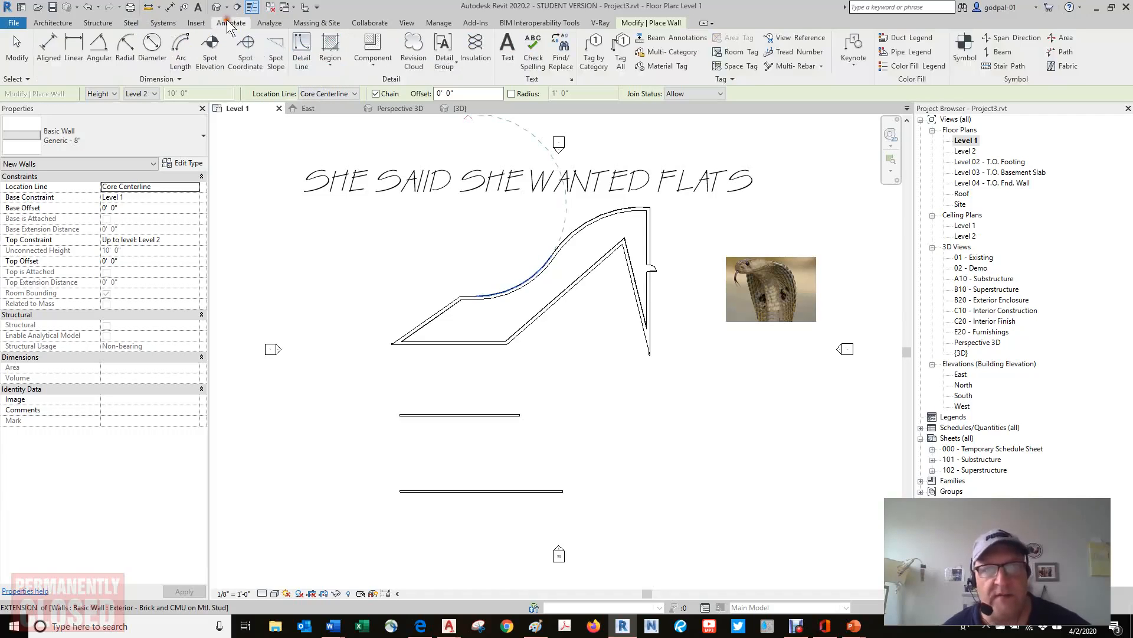
{"action": "left_click", "coordinate": [588, 59]}
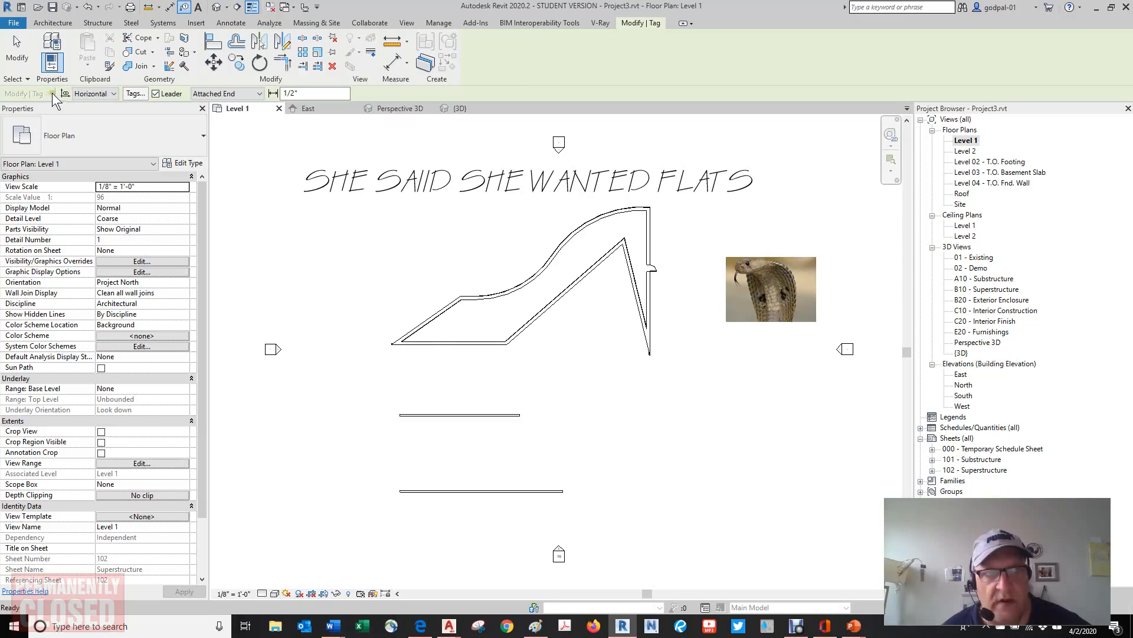
{"action": "left_click", "coordinate": [155, 94]}
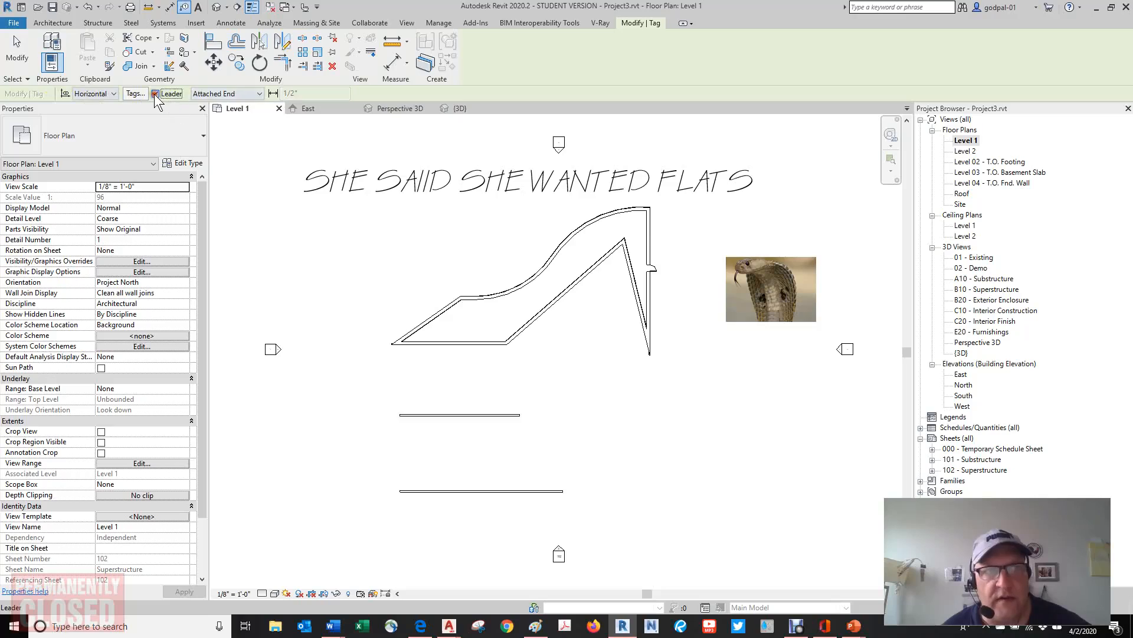
{"action": "left_click", "coordinate": [155, 94]}
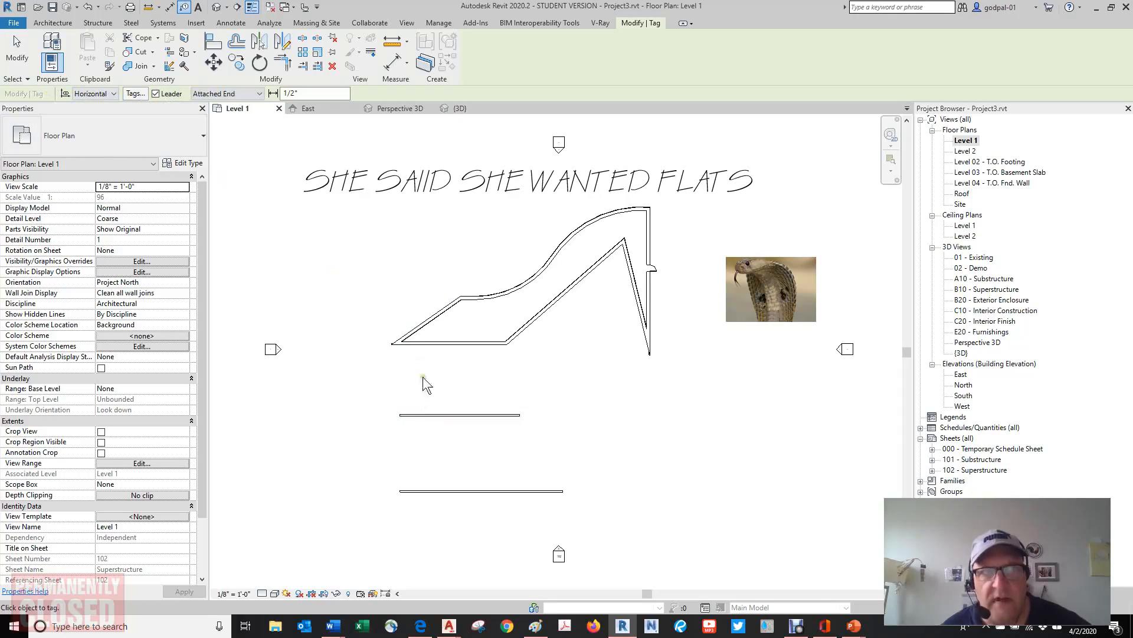
- Examine the loaded tags and symbols for each family category, and leave the list without changes
{"action": "left_click", "coordinate": [135, 94]}
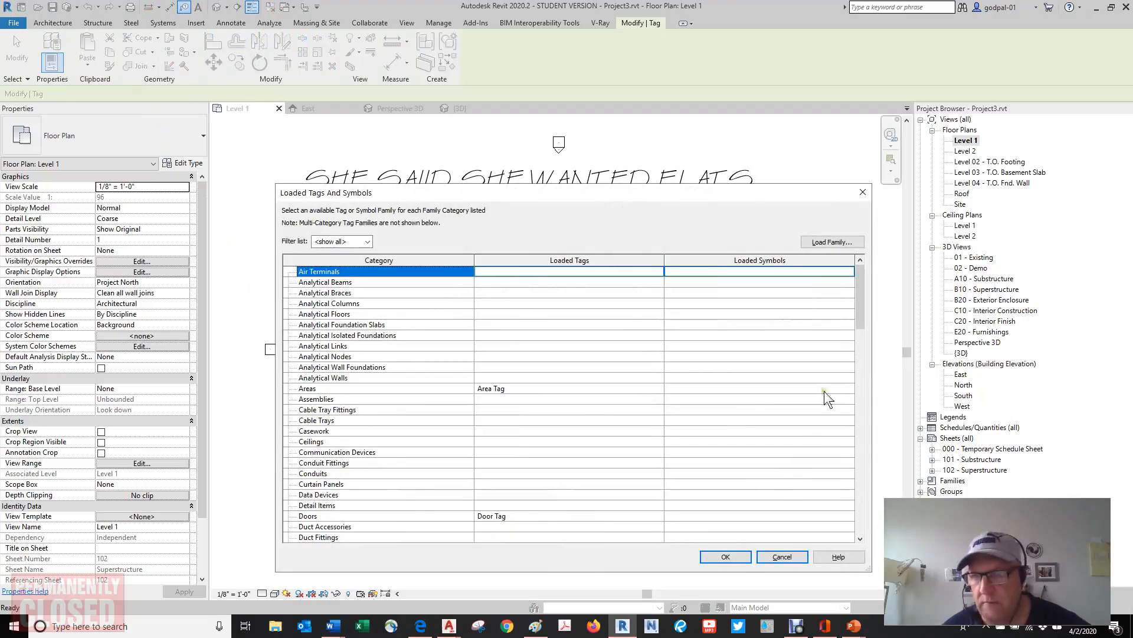
{"action": "left_click_drag", "start_coordinate": [859, 322], "coordinate": [831, 488]}
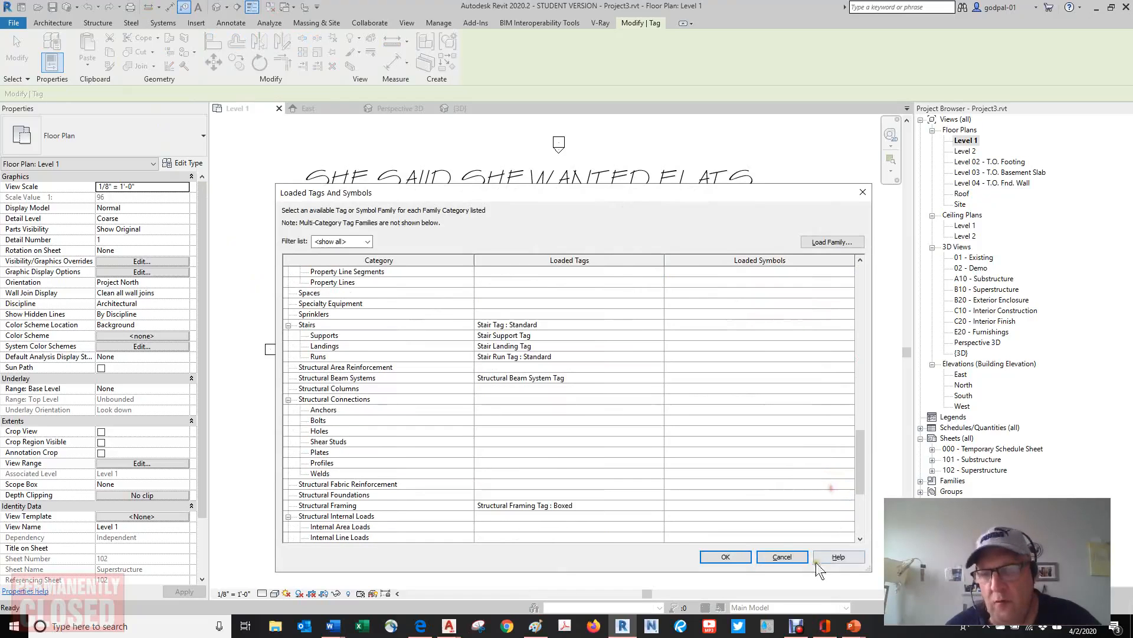
{"action": "left_click", "coordinate": [785, 556]}
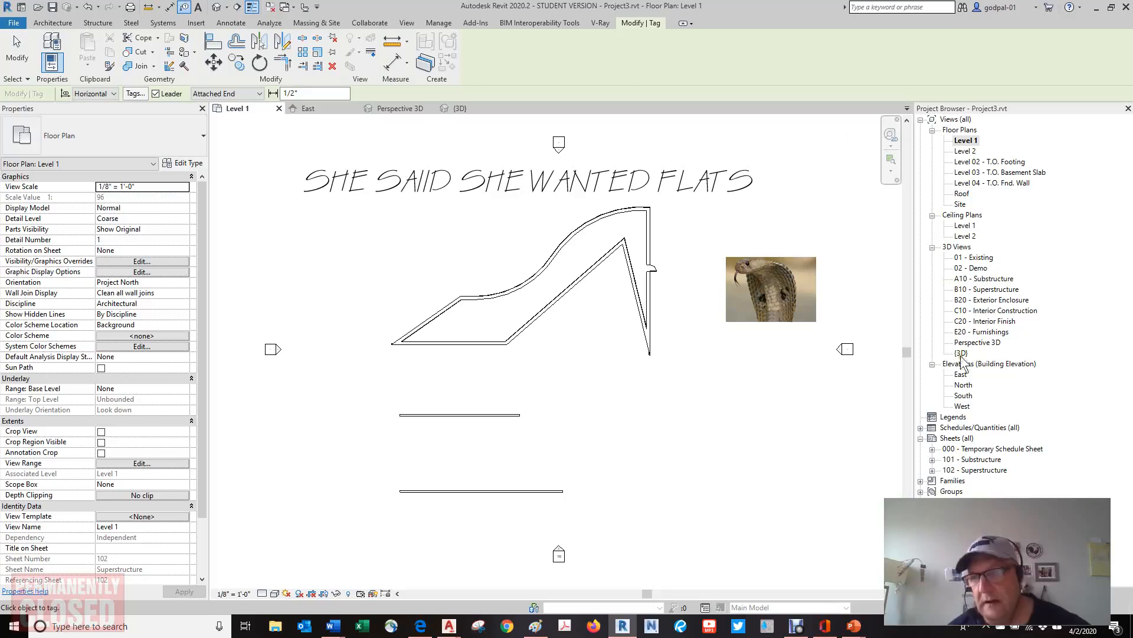
- Toggle between the Project Browser and the System Browser, ending on the System Browser
{"action": "key", "text": "F9"}
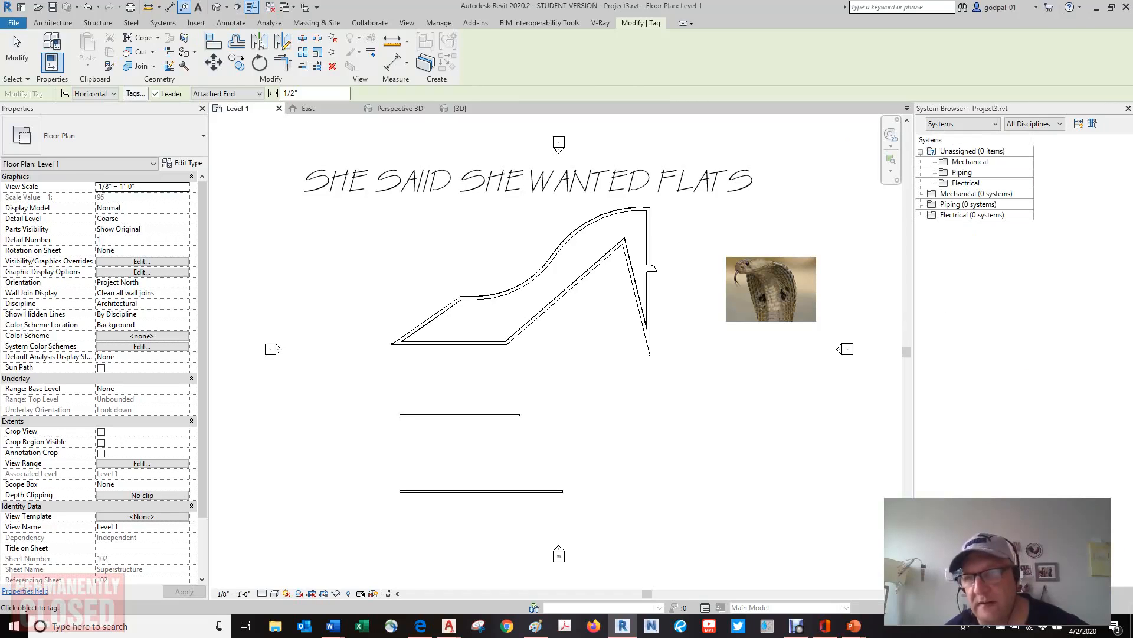
{"action": "key", "text": "F9"}
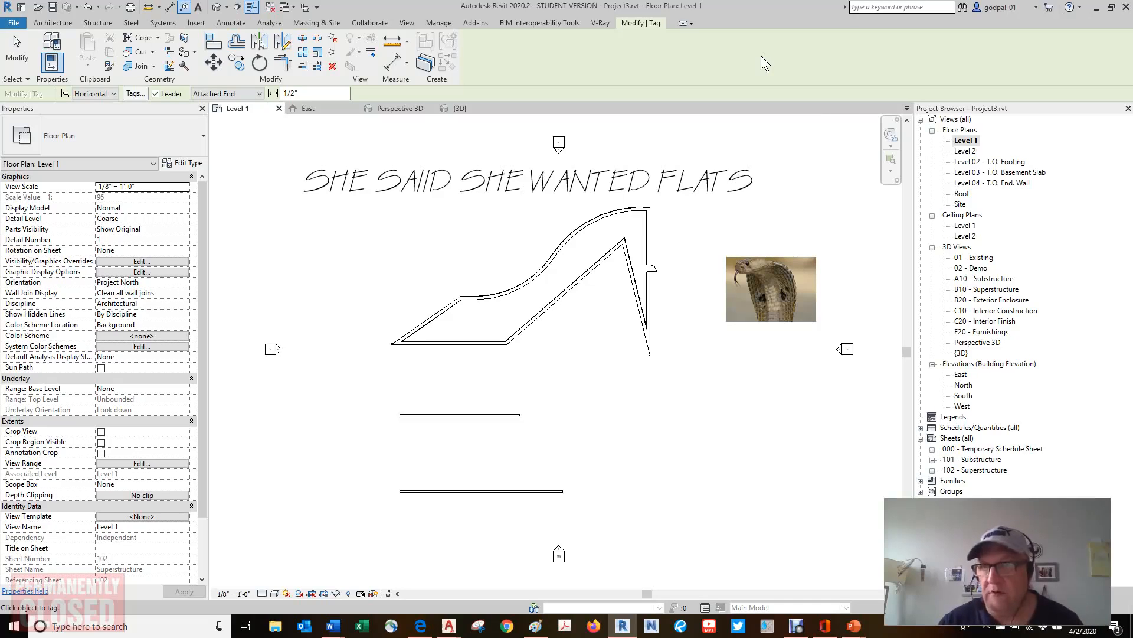
{"action": "key", "text": "F9"}
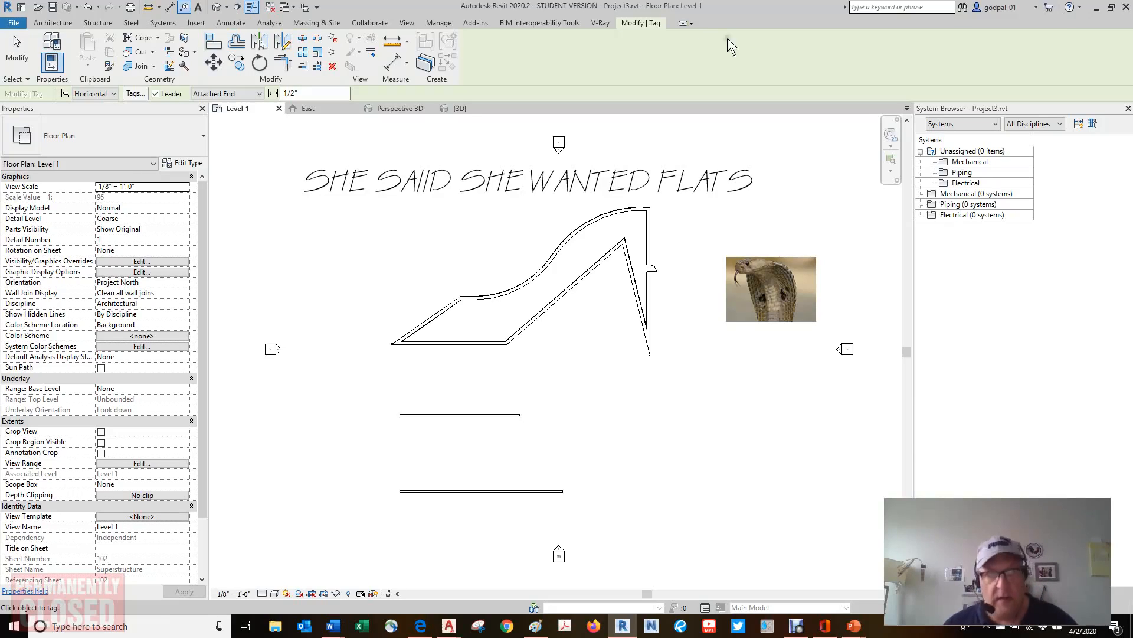
{"action": "left_click", "coordinate": [151, 118]}
{"action": "type", "text": "0000000"}
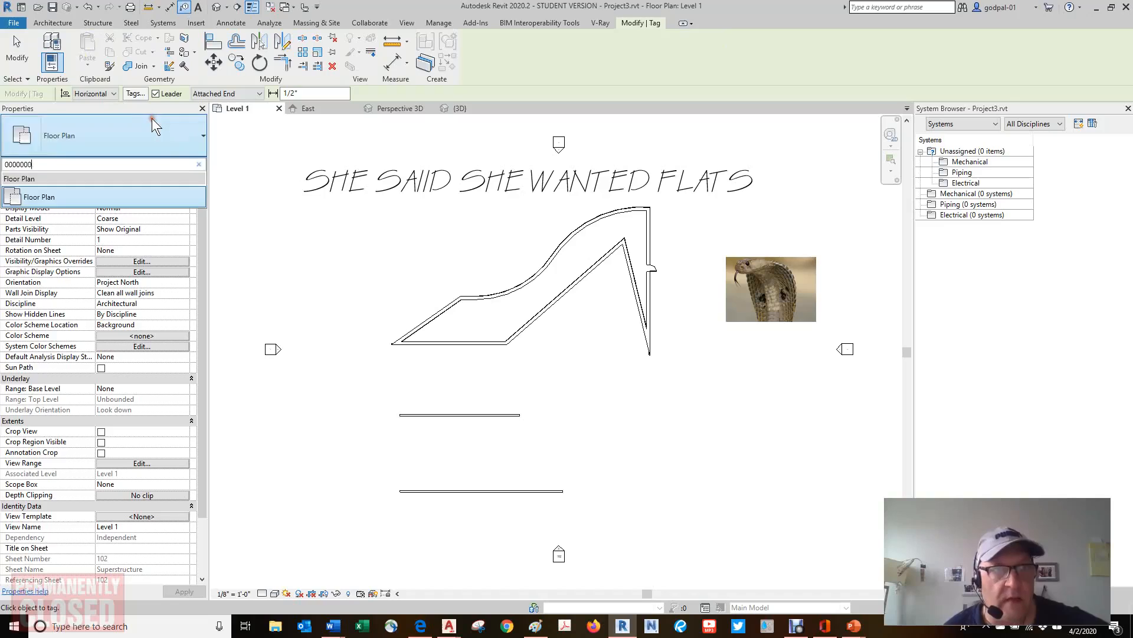
{"action": "type", "text": "000000000000000000000000000000000000000000"}
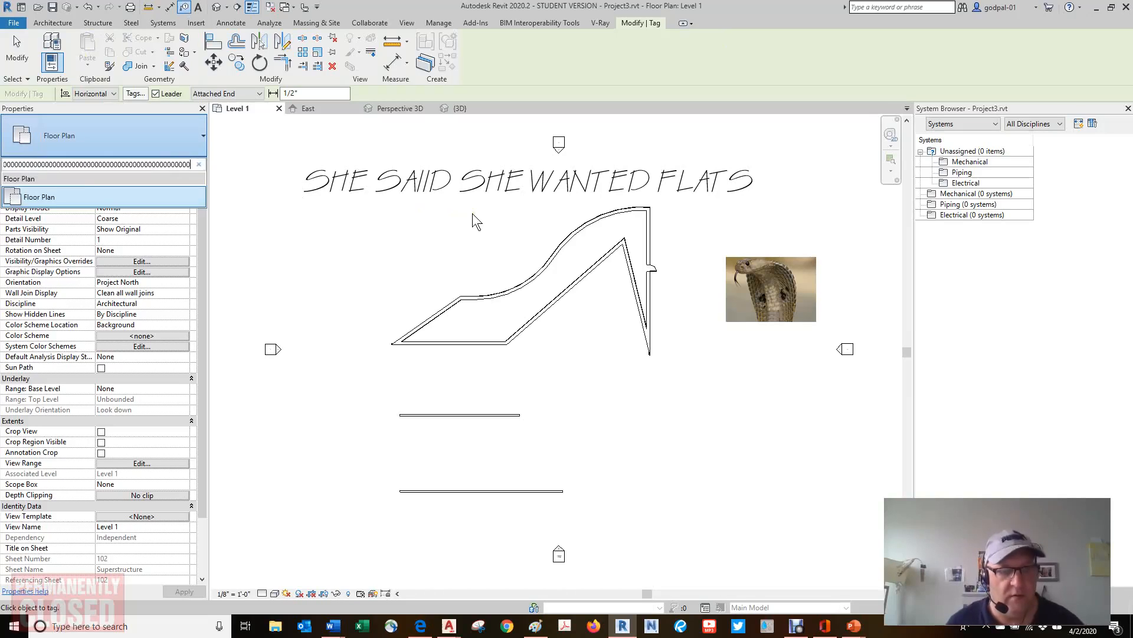
{"action": "key", "text": "Escape"}
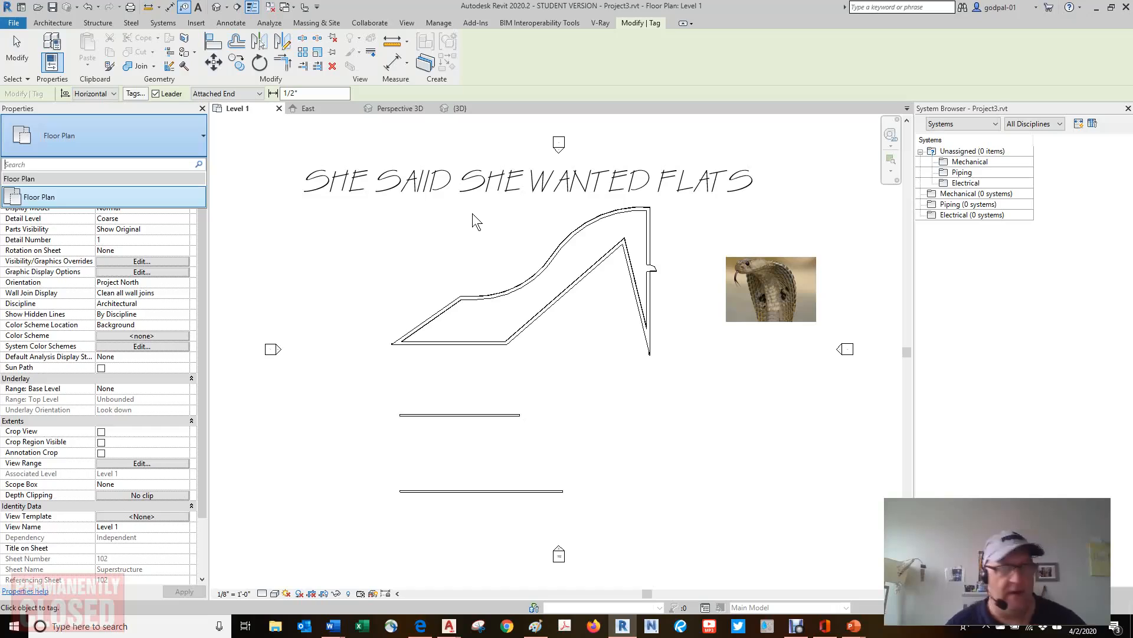
{"action": "left_click", "coordinate": [320, 230]}
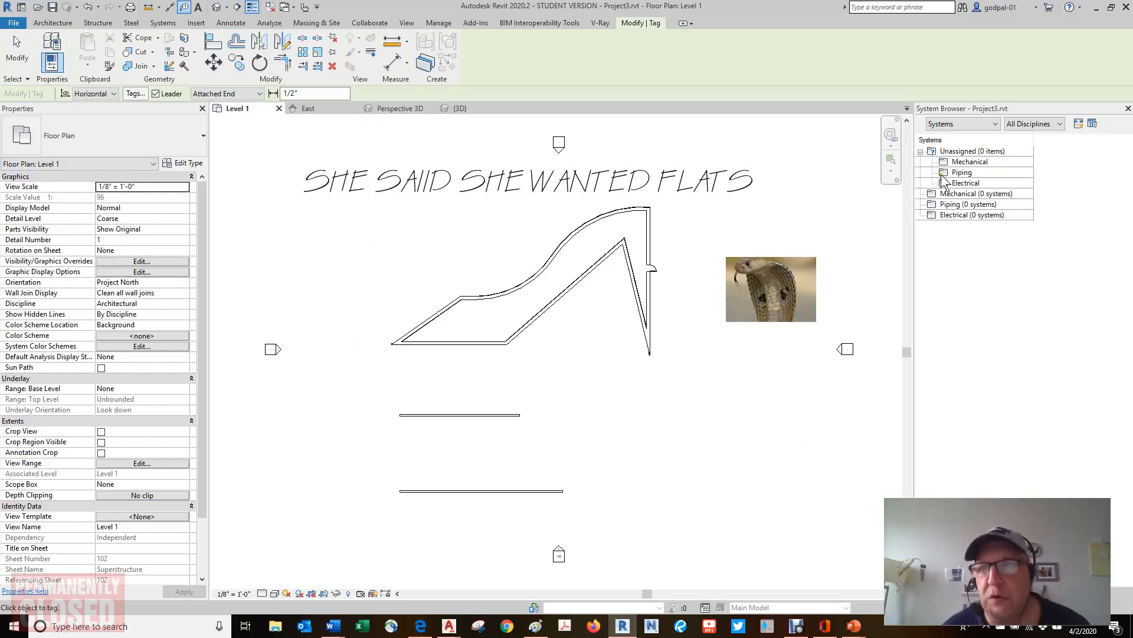
- Return to the Project Browser, open the Level 1 floor plan, and dismiss the save reminder without saving
{"action": "left_click", "coordinate": [956, 593]}
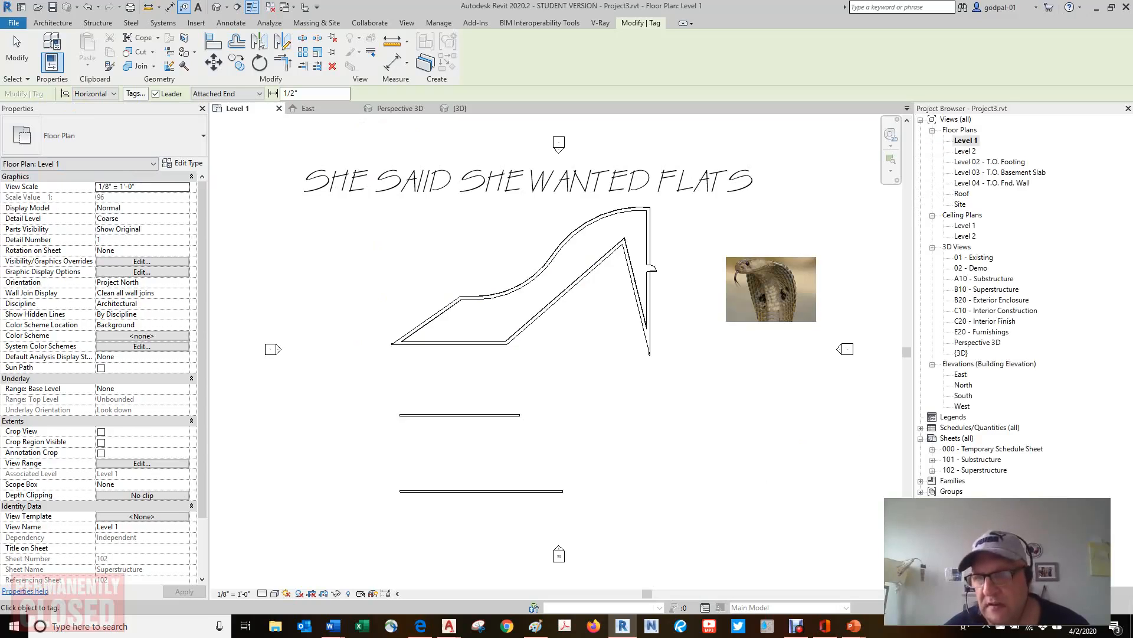
{"action": "left_click", "coordinate": [966, 142]}
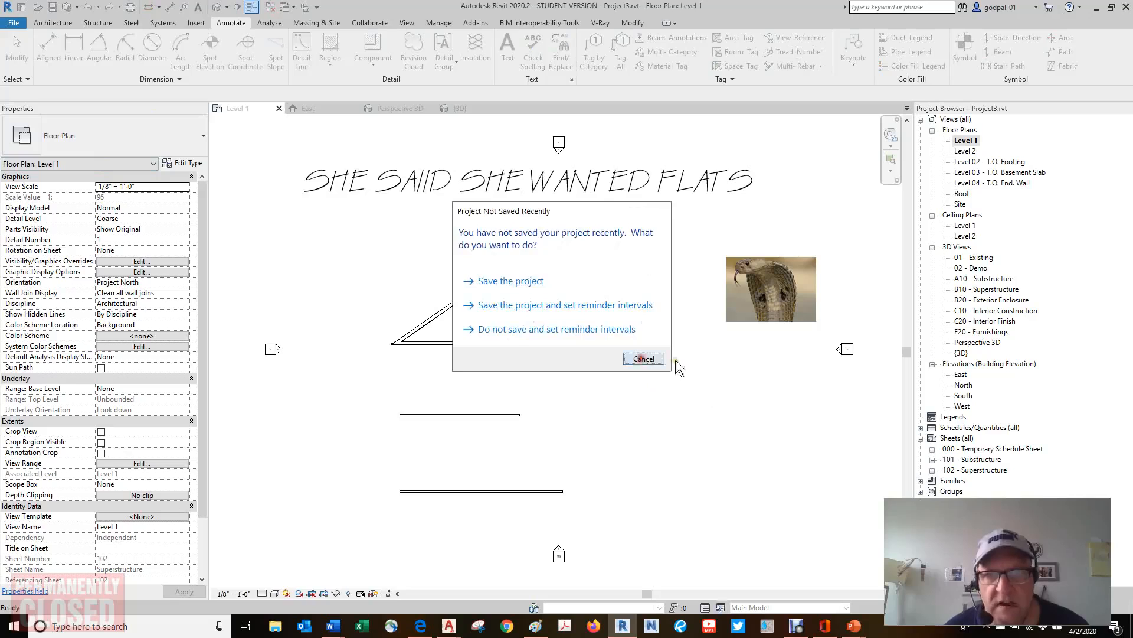
{"action": "left_click", "coordinate": [660, 358]}
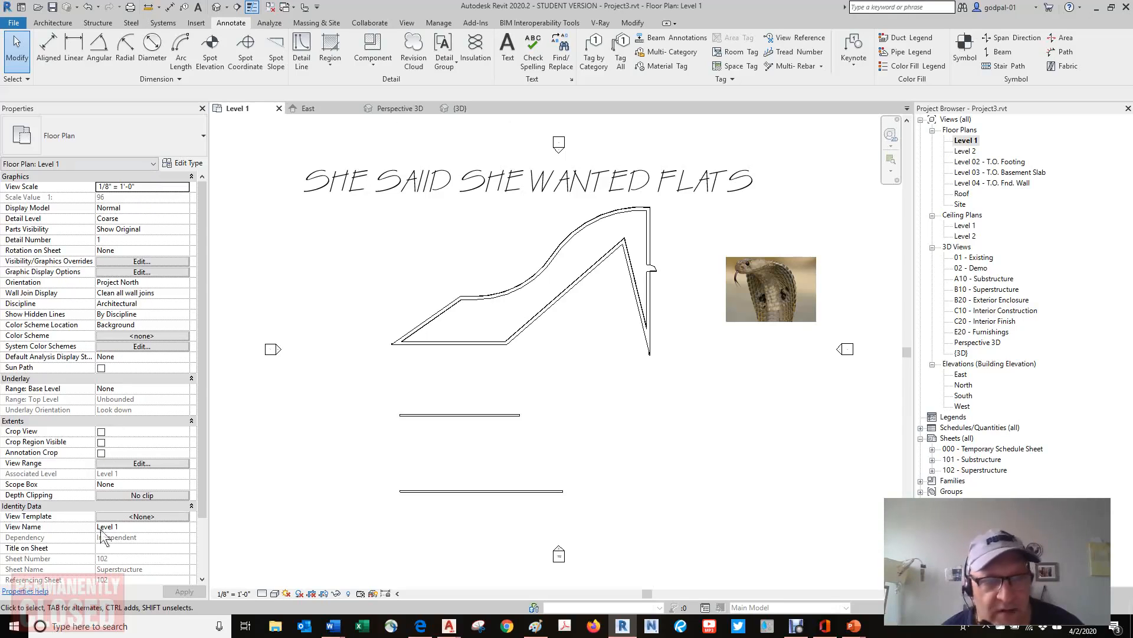
- Examine the Level 1 view properties and the instance properties of the shoe's upper curved wall, and clear the selection
{"action": "left_click_drag", "start_coordinate": [208, 502], "coordinate": [200, 476]}
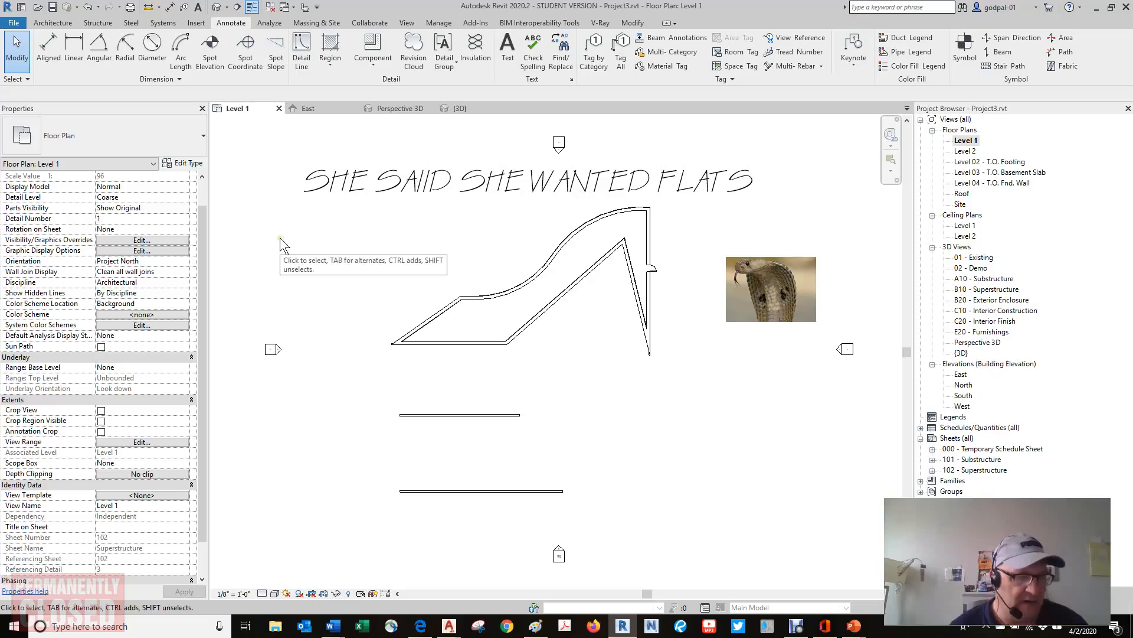
{"action": "left_click", "coordinate": [562, 247]}
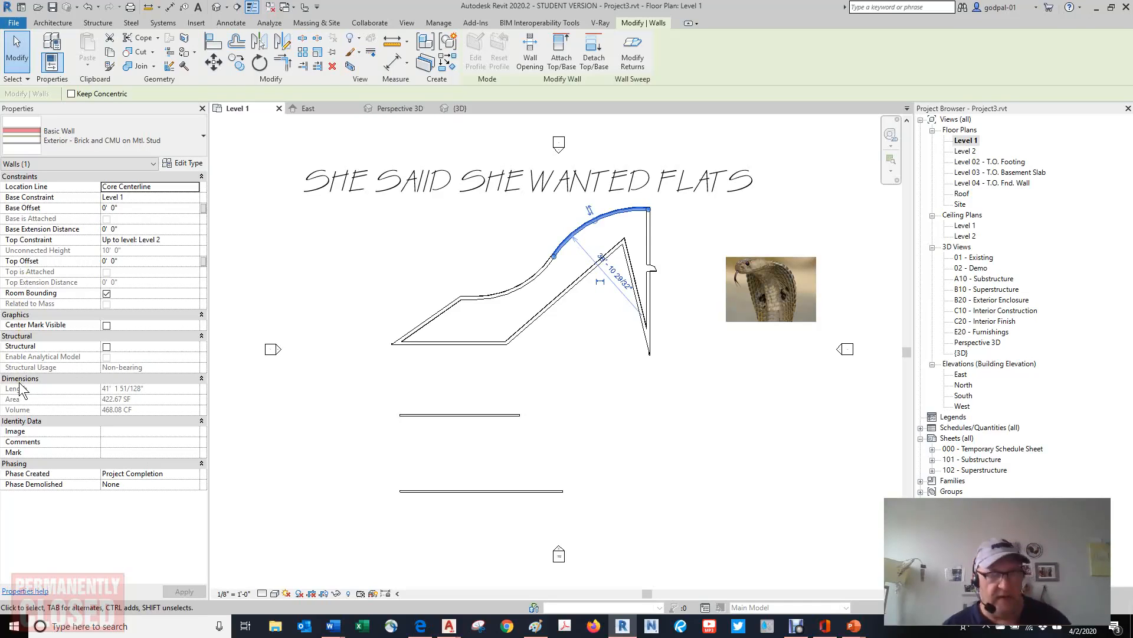
{"action": "left_click", "coordinate": [650, 471]}
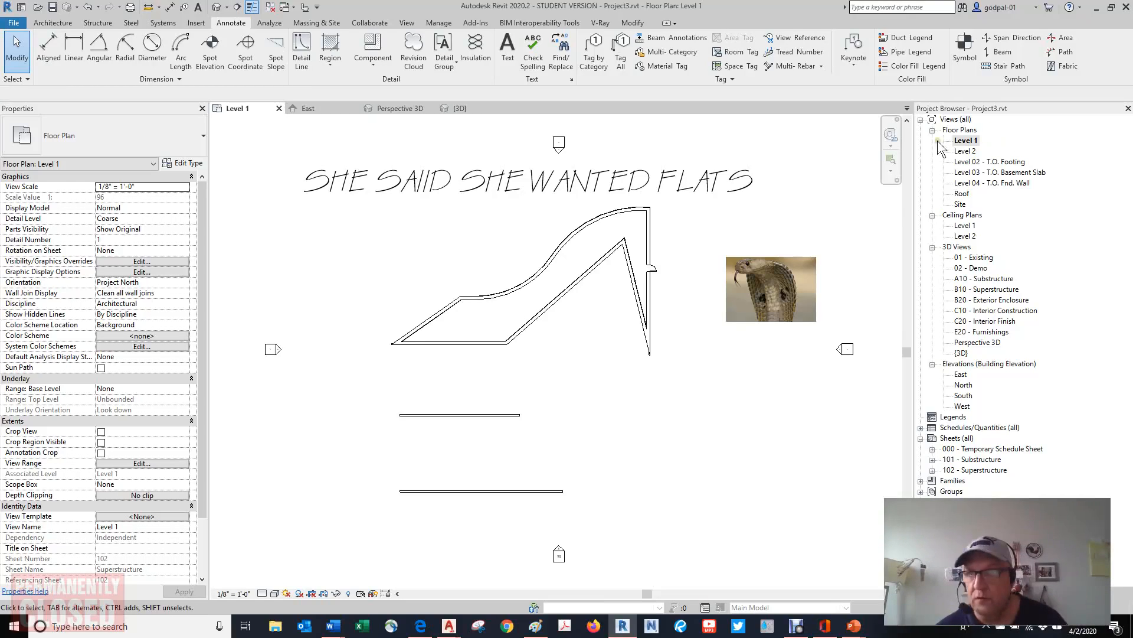
- Collapse the Floor Plans, Ceiling Plans, 3D Views and Elevations branches under Views (all)
{"action": "left_click", "coordinate": [949, 120]}
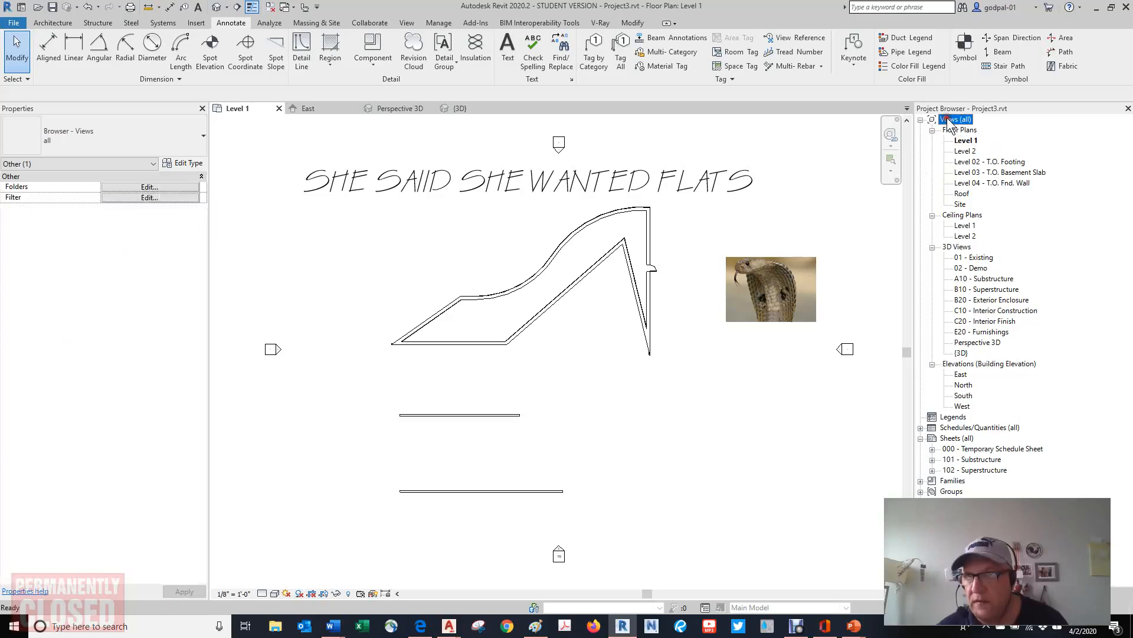
{"action": "left_click", "coordinate": [932, 131]}
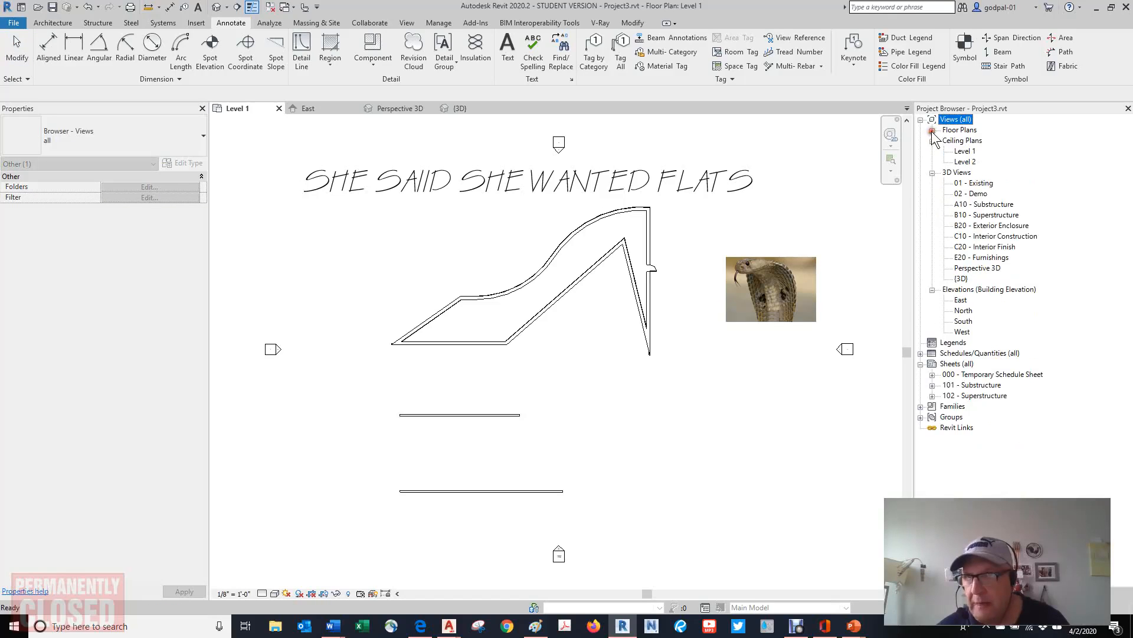
{"action": "left_click", "coordinate": [932, 139]}
{"action": "left_click", "coordinate": [931, 151]}
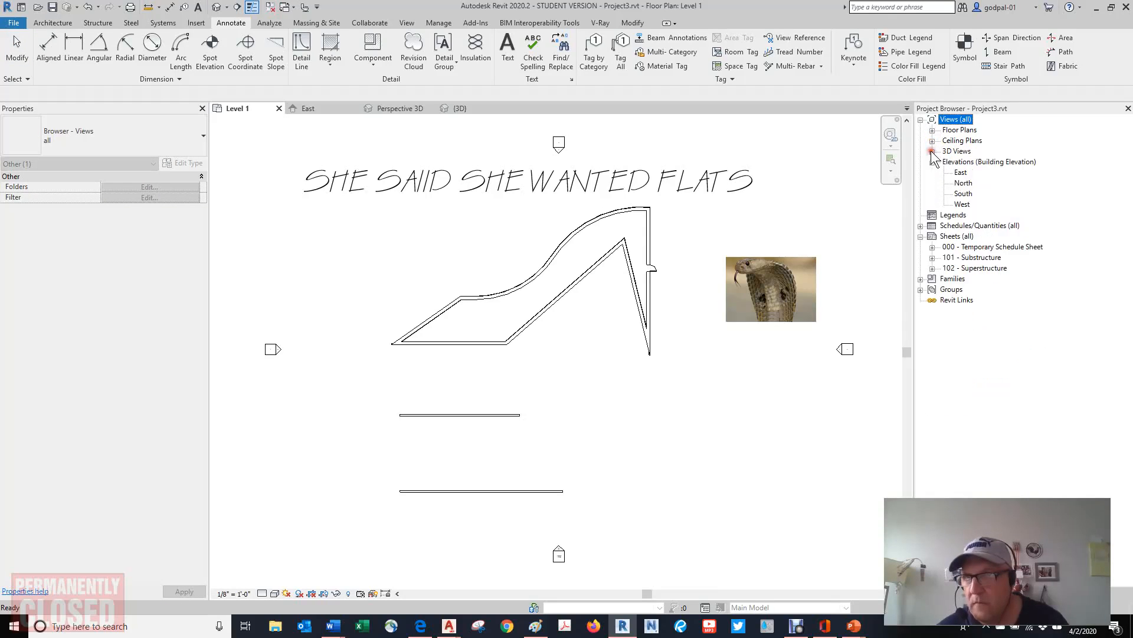
{"action": "left_click", "coordinate": [932, 161]}
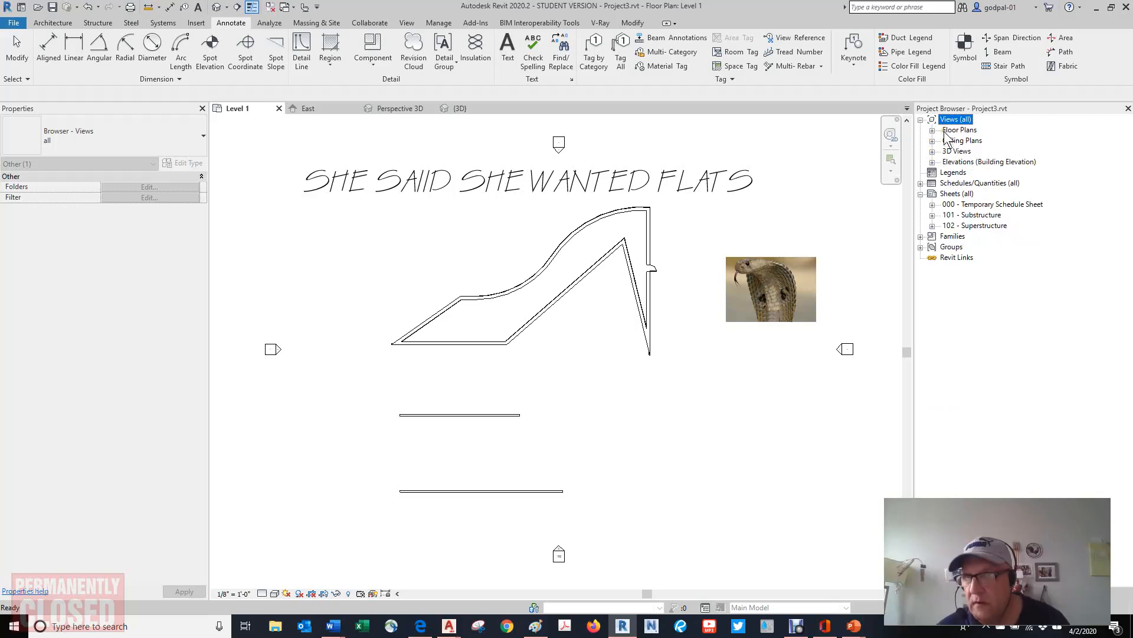
- Select the Legends category and expand the Schedules/Quantities (all) branch
{"action": "left_click", "coordinate": [948, 173]}
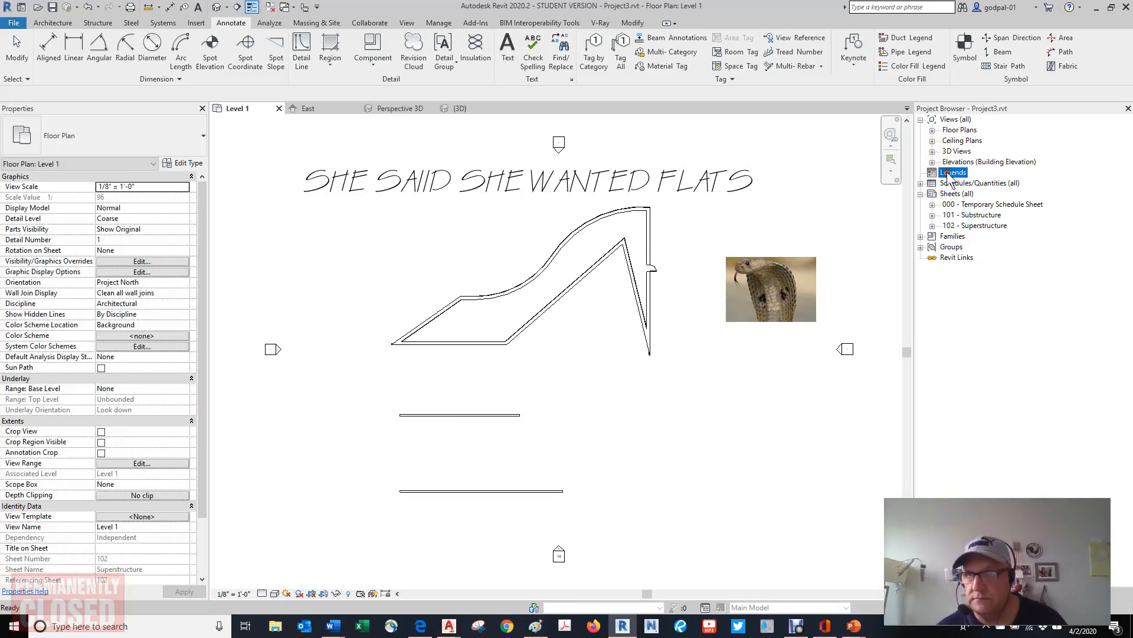
{"action": "left_click", "coordinate": [920, 184]}
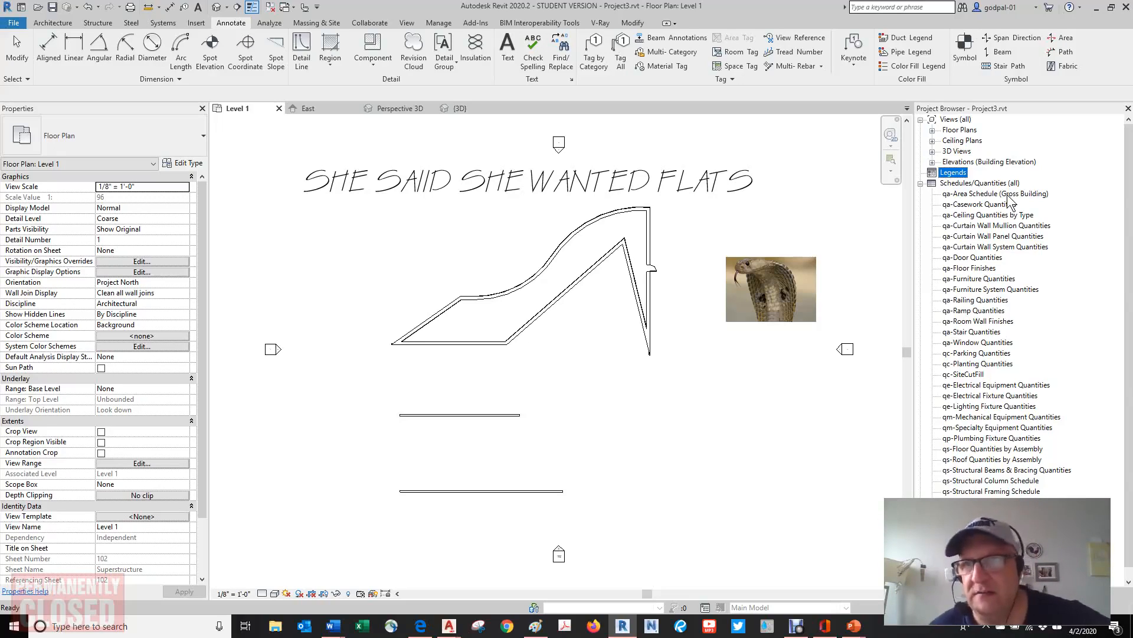
{"action": "left_click", "coordinate": [956, 183]}
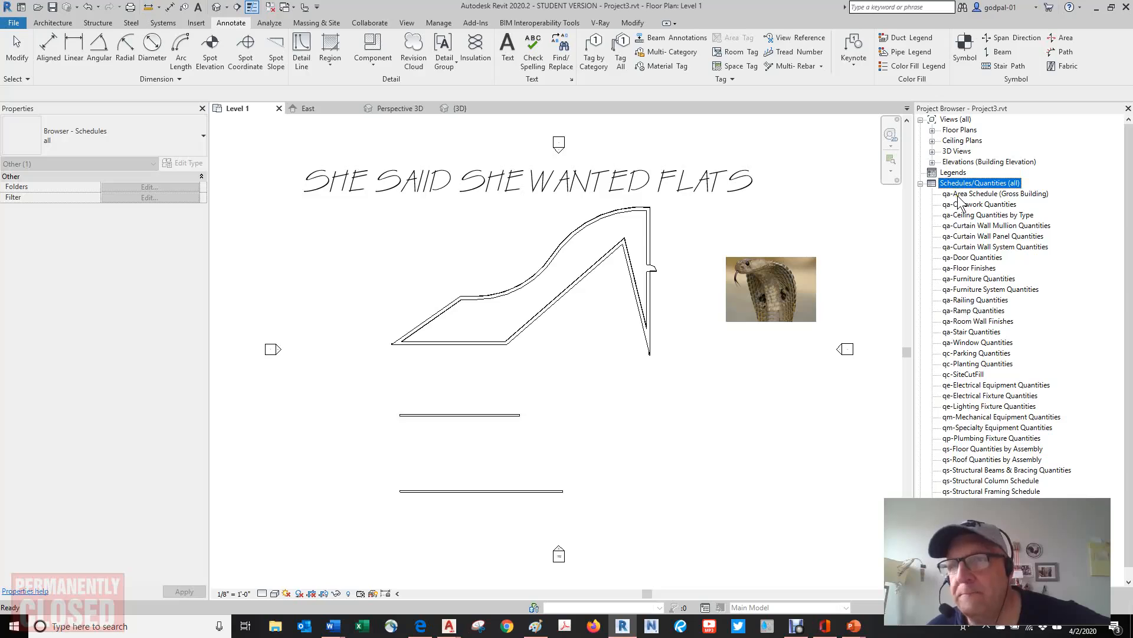
- Step through the schedules under Schedules/Quantities (all), from qa-Area Schedule (Gross Building) down to Room Area by Department, reviewing each one's properties
{"action": "left_click", "coordinate": [954, 198]}
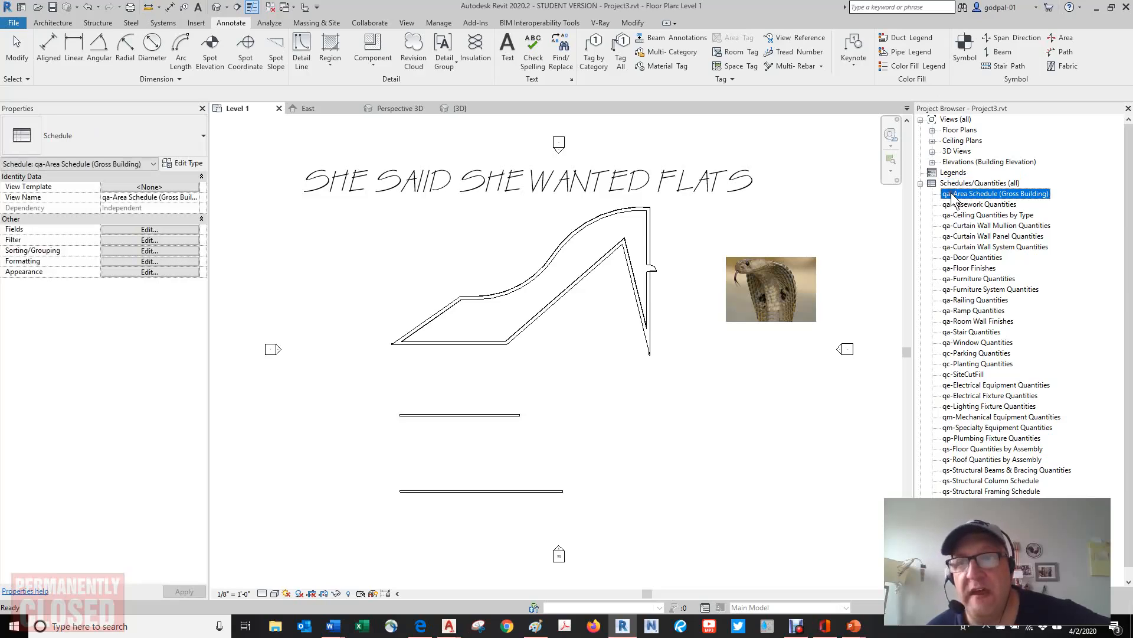
{"action": "left_click", "coordinate": [1010, 204]}
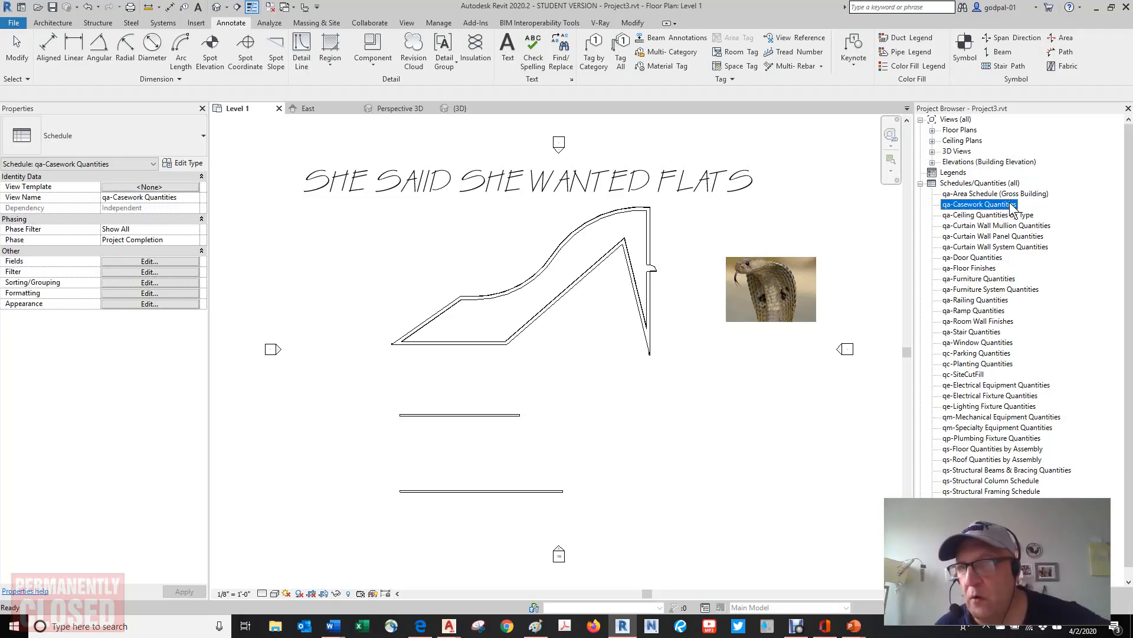
{"action": "key", "text": "Down"}
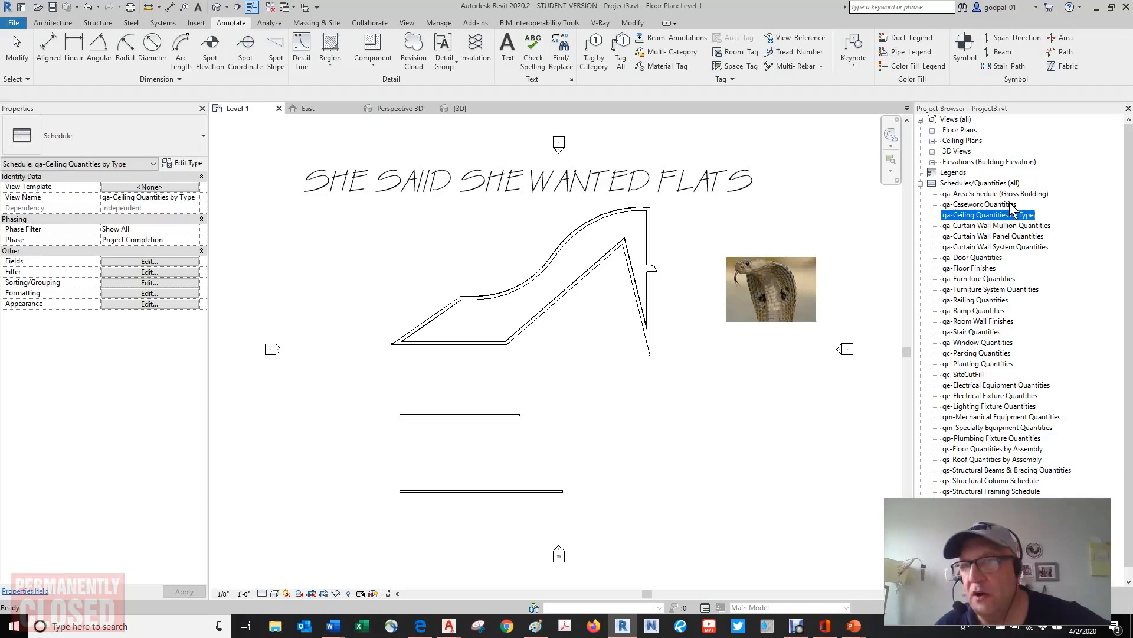
{"action": "key", "text": "Down"}
{"action": "key", "text": "Down"}
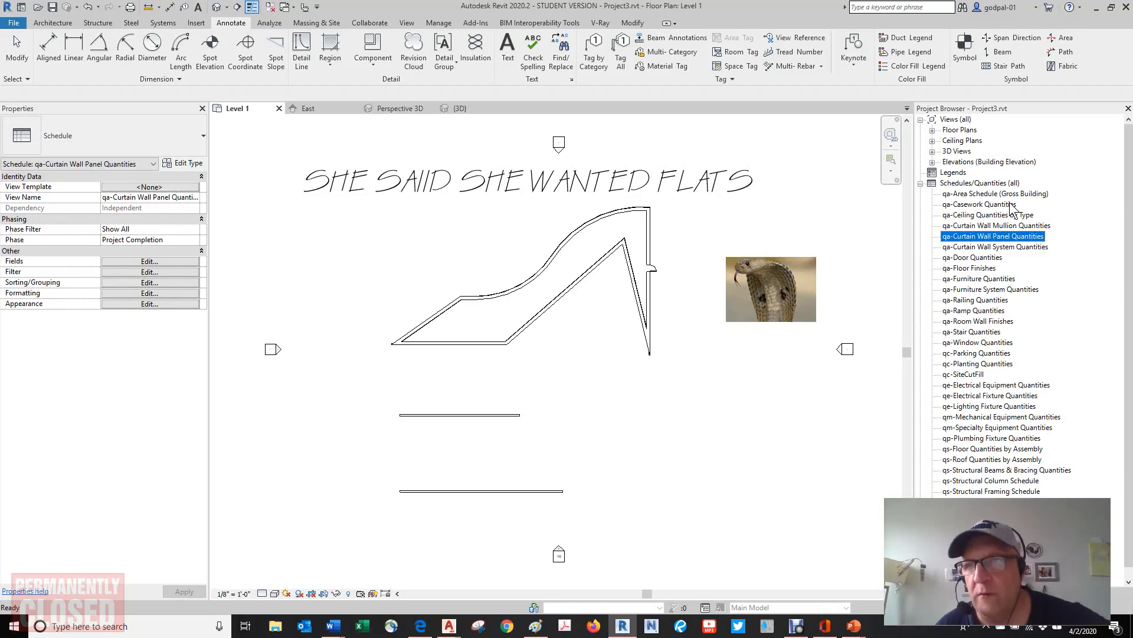
{"action": "key", "text": "Down"}
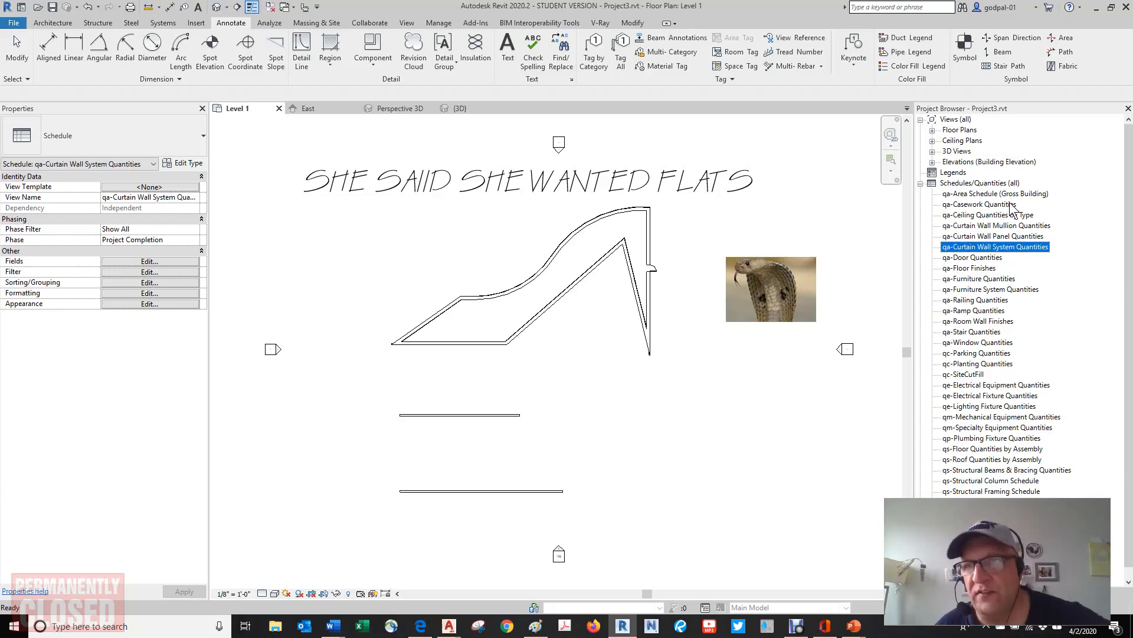
{"action": "key", "text": "Down"}
{"action": "key", "text": "Down"}
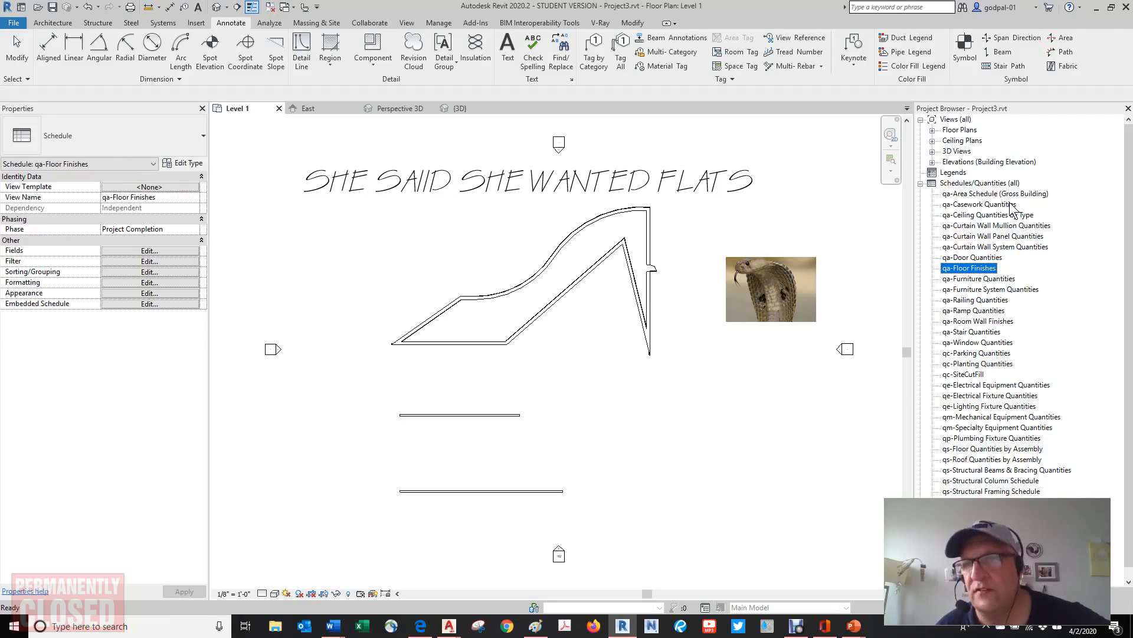
{"action": "key", "text": "Down"}
{"action": "key", "text": "Down"}
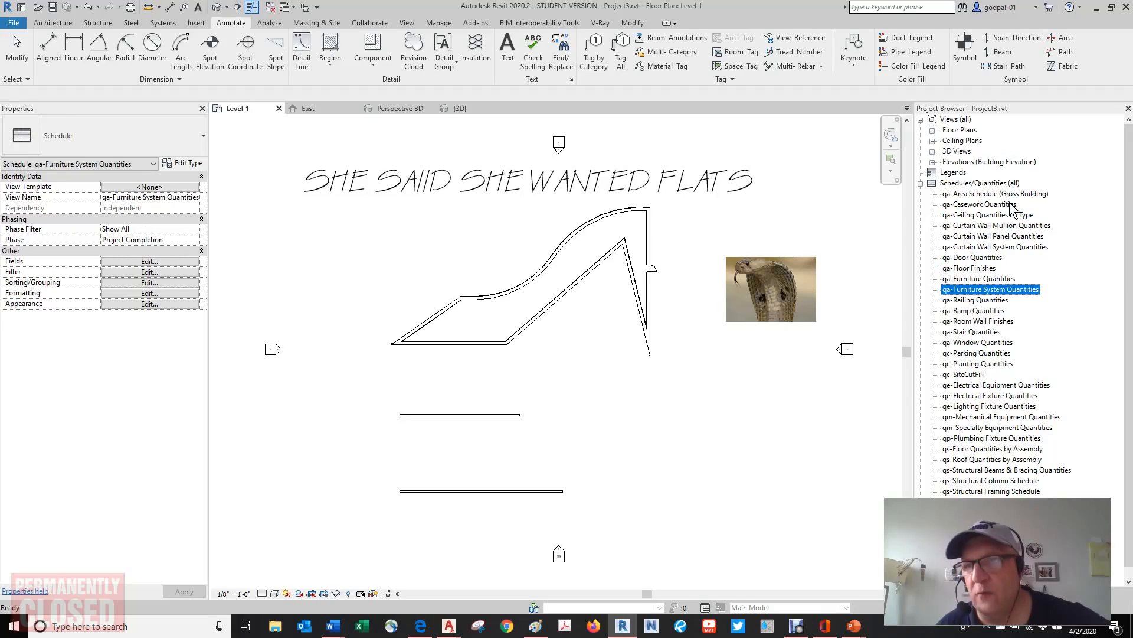
{"action": "key", "text": "Down"}
{"action": "key", "text": "Down"}
{"action": "key", "text": "Down"}
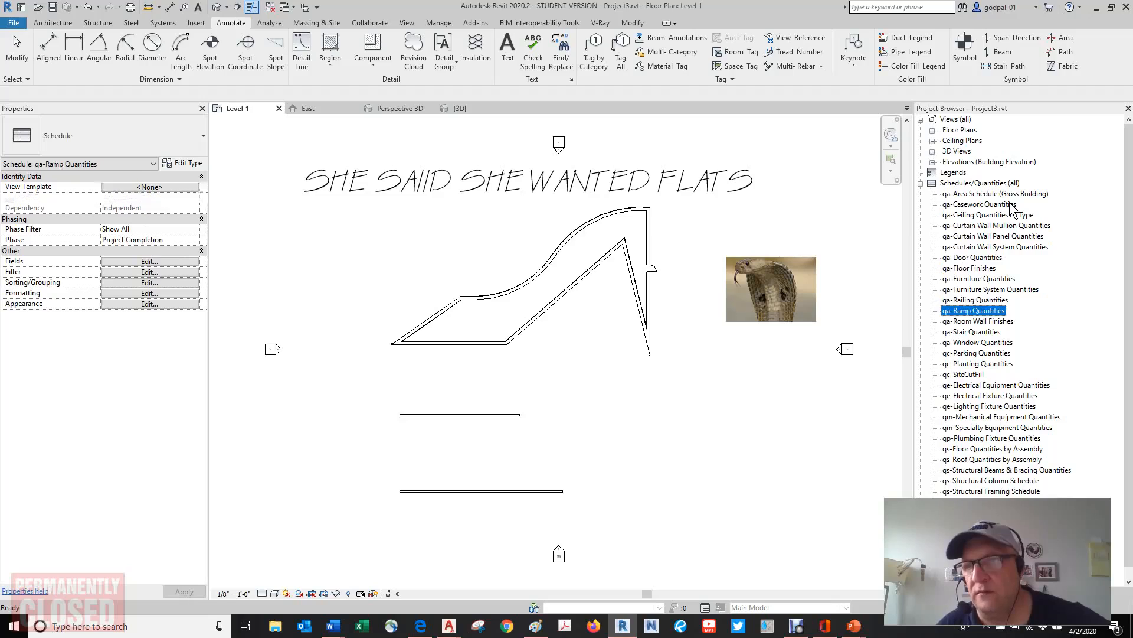
{"action": "key", "text": "Down"}
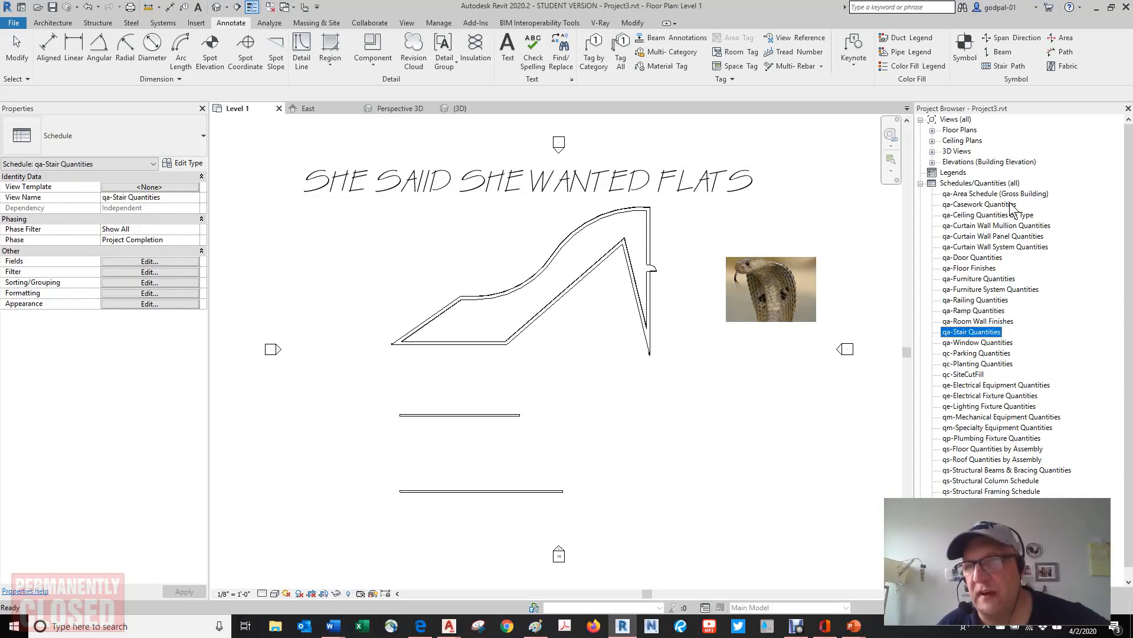
{"action": "key", "text": "Down"}
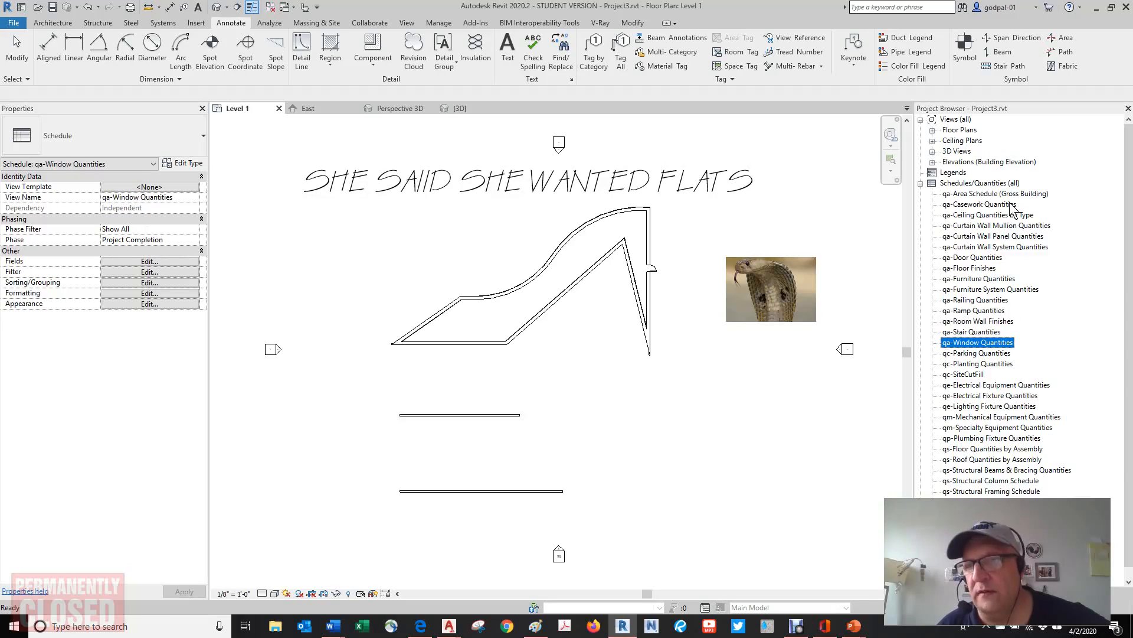
{"action": "key", "text": "Down"}
{"action": "key", "text": "Down"}
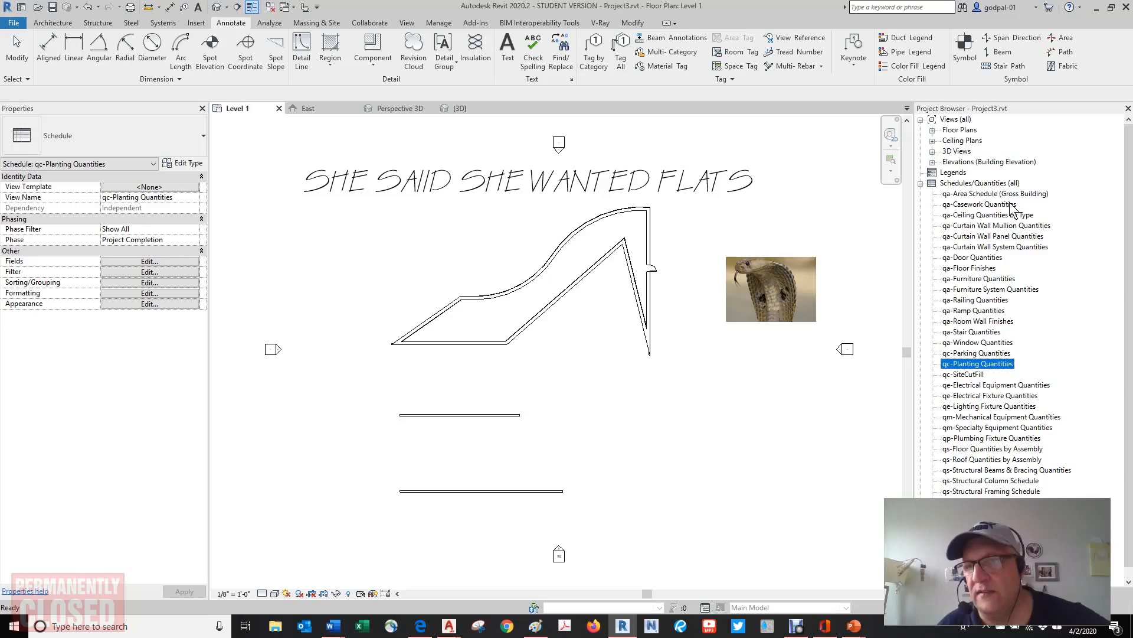
{"action": "key", "text": "Down"}
{"action": "key", "text": "Down"}
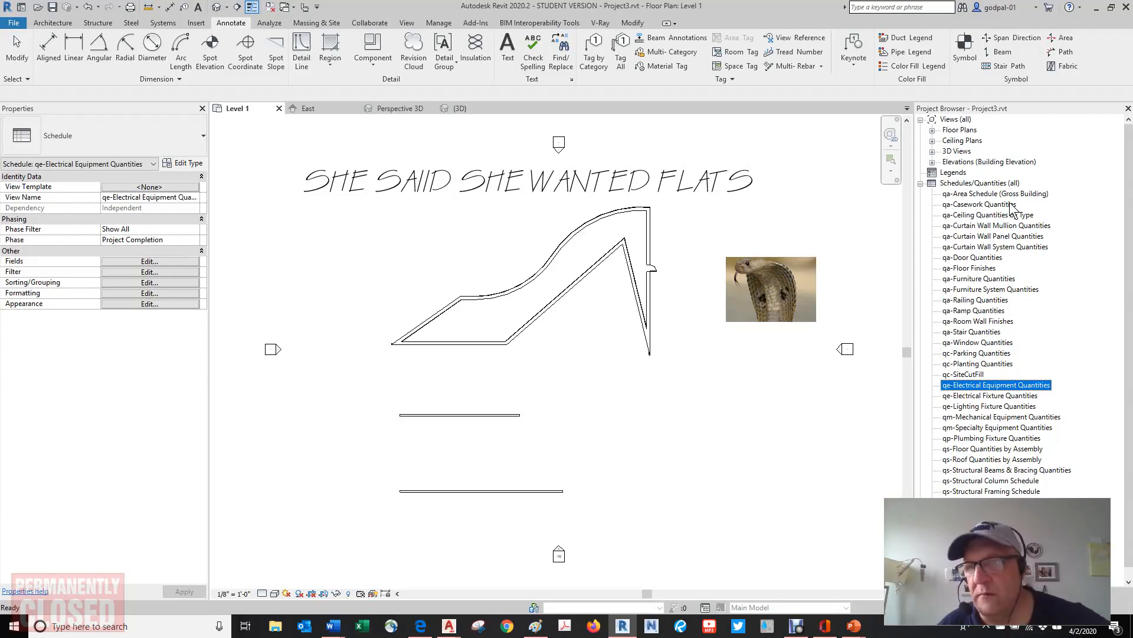
{"action": "key", "text": "Down"}
{"action": "key", "text": "Down"}
{"action": "key", "text": "Down"}
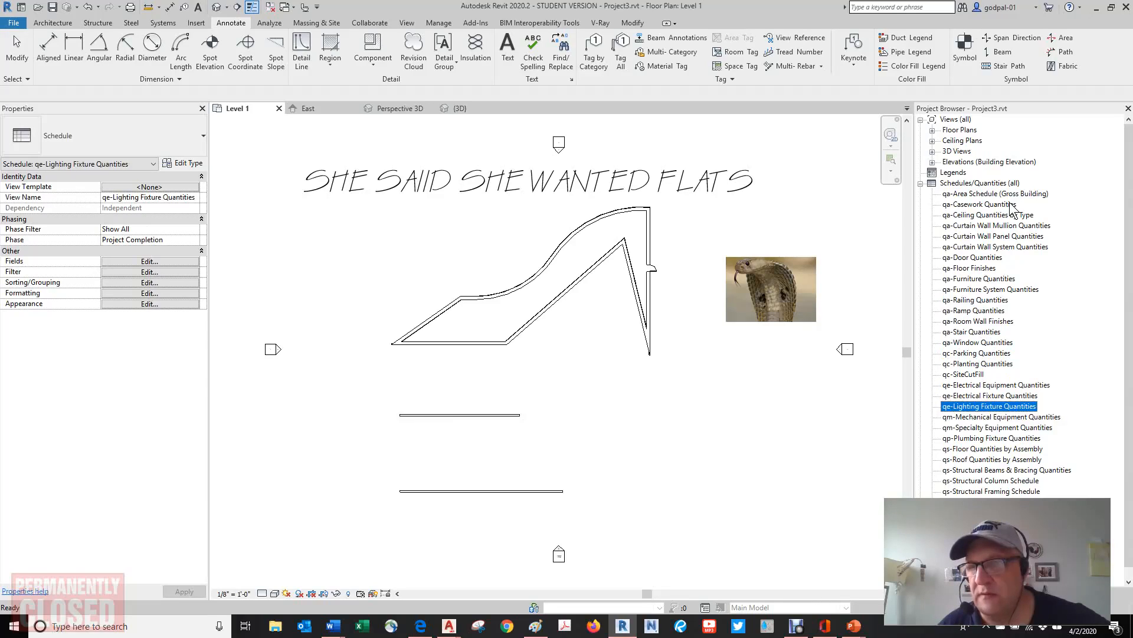
{"action": "key", "text": "Down"}
{"action": "key", "text": "Down"}
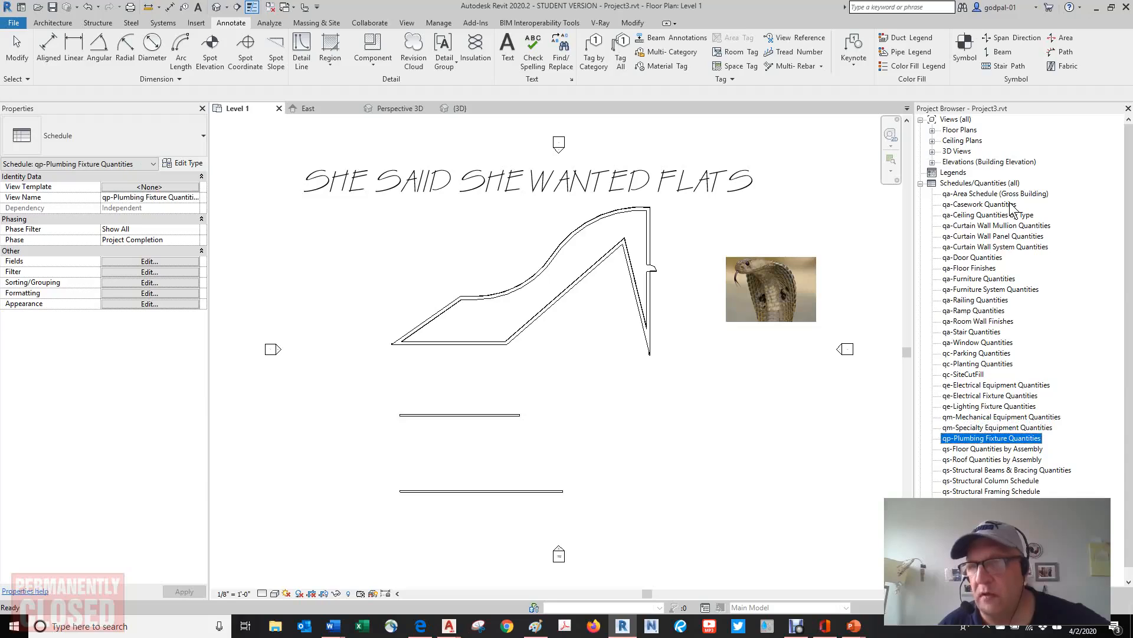
{"action": "key", "text": "Down"}
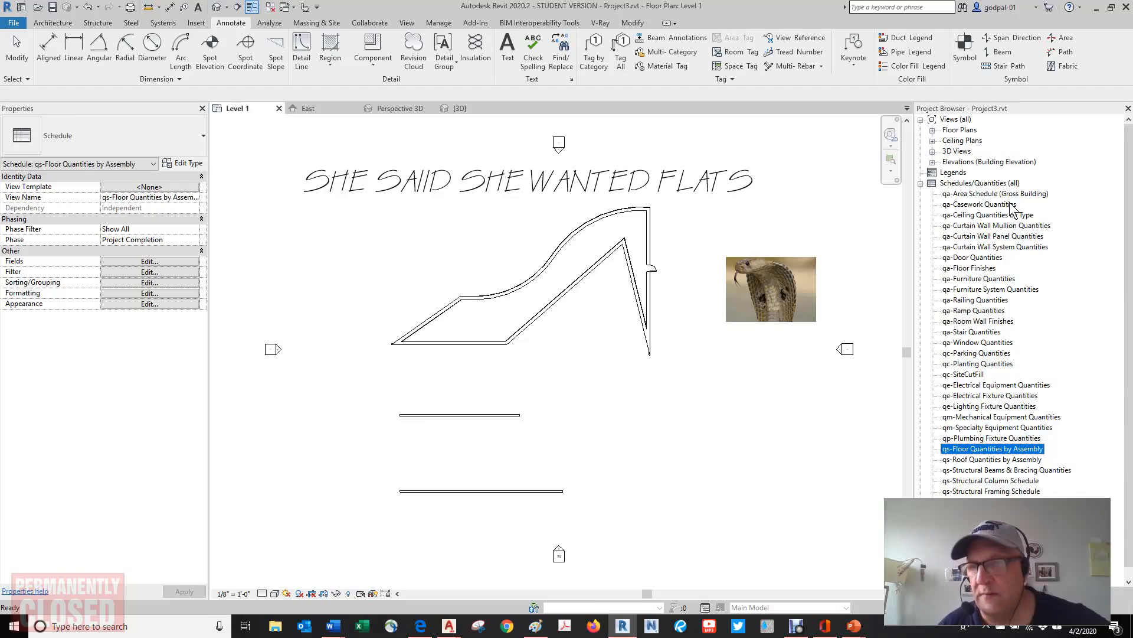
{"action": "key", "text": "Down"}
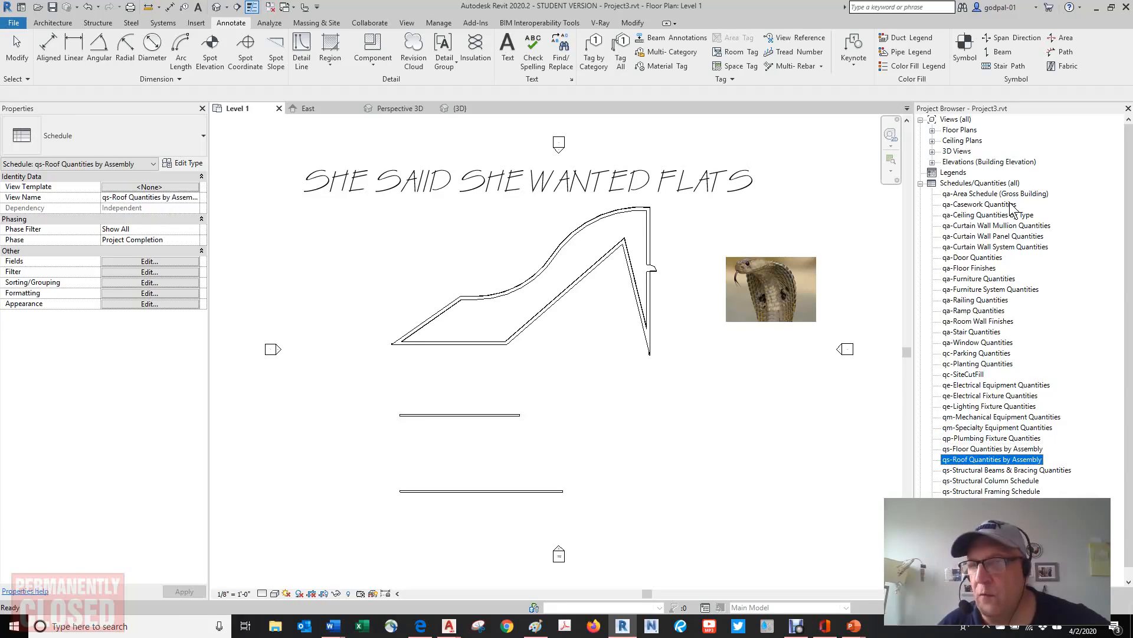
{"action": "key", "text": "Down"}
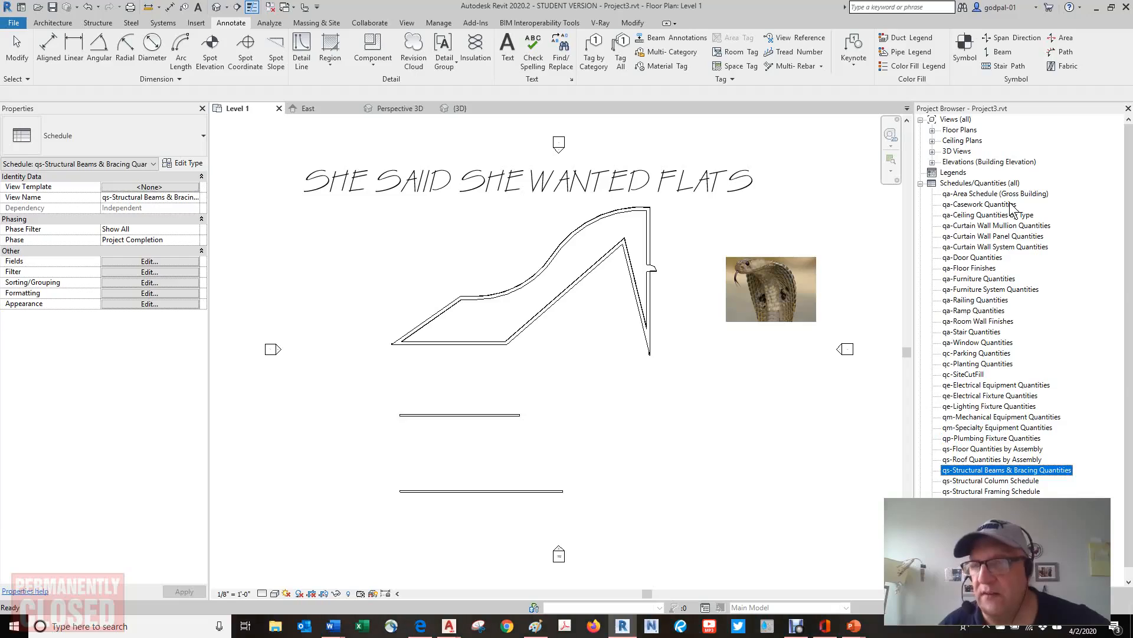
{"action": "key", "text": "Down"}
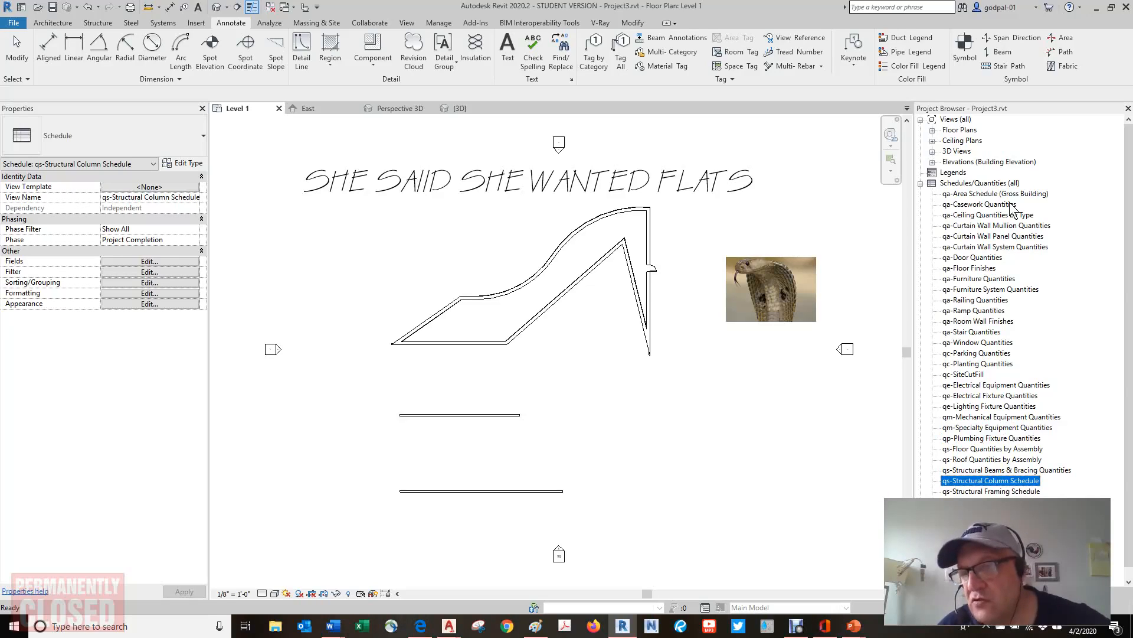
{"action": "key", "text": "Down"}
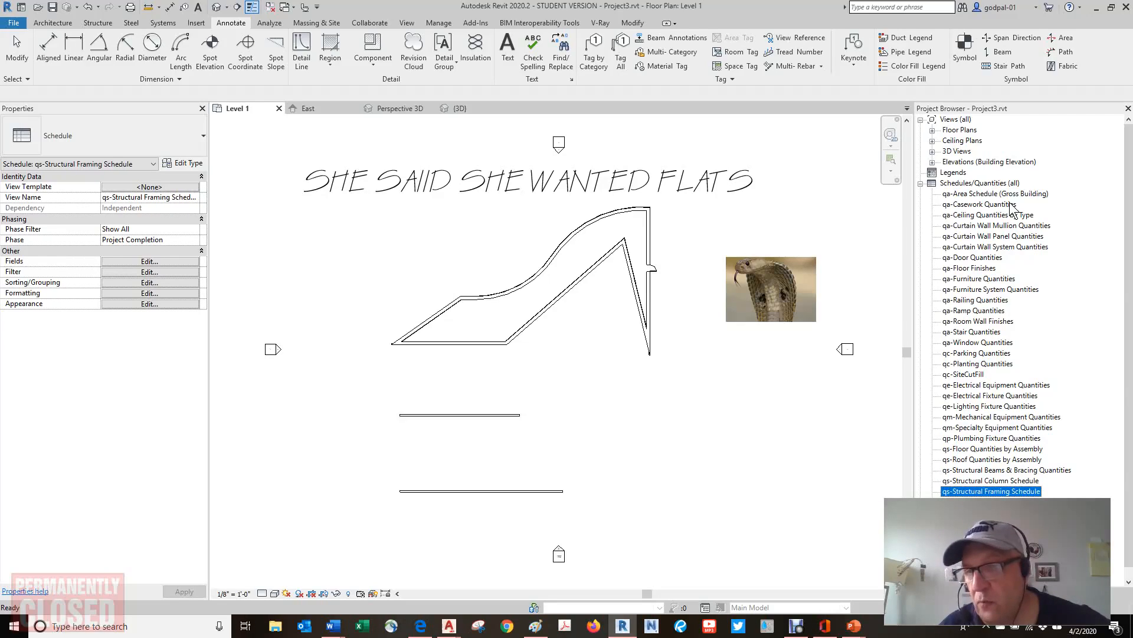
{"action": "key", "text": "Down"}
{"action": "key", "text": "Down"}
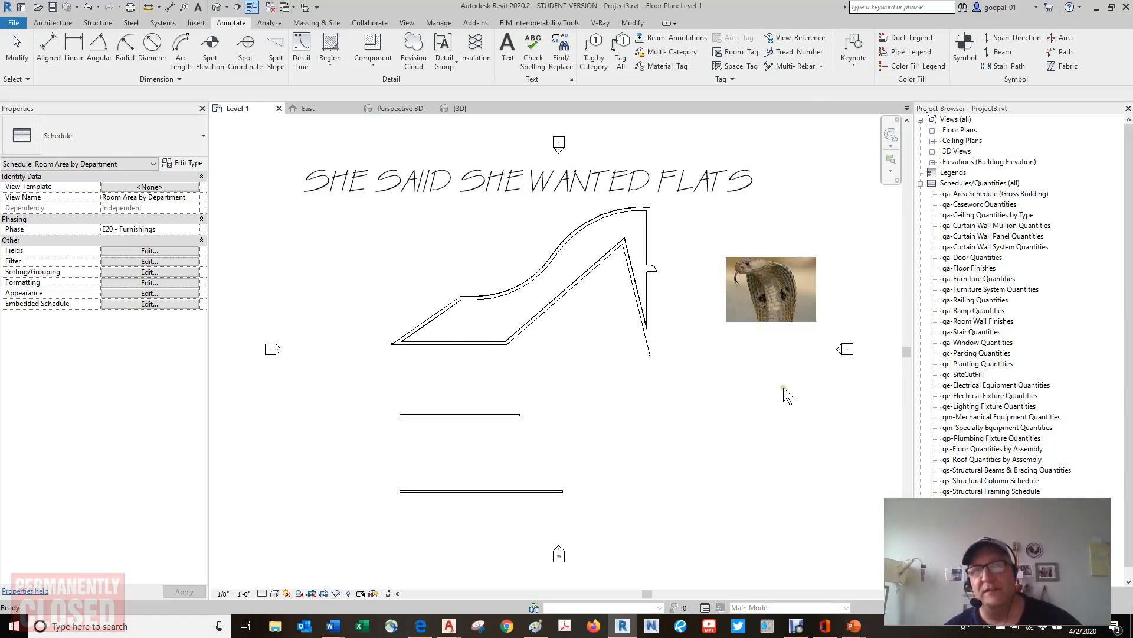
- Collapse and re-expand the Sheets (all) branch and compare the schedules on sheet 000 - Temporary Schedule Sheet with the Schedules/Quantities list
{"action": "scroll", "coordinate": [784, 388], "scroll_direction": "down", "scroll_amount": 1}
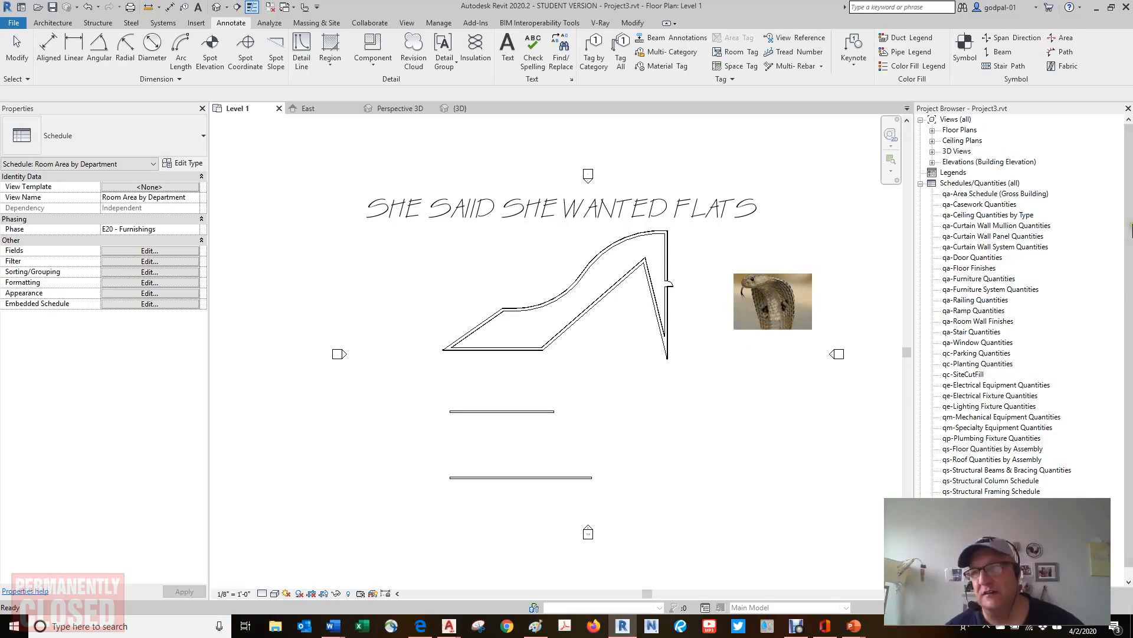
{"action": "scroll", "coordinate": [1129, 281], "scroll_direction": "down", "scroll_amount": 1}
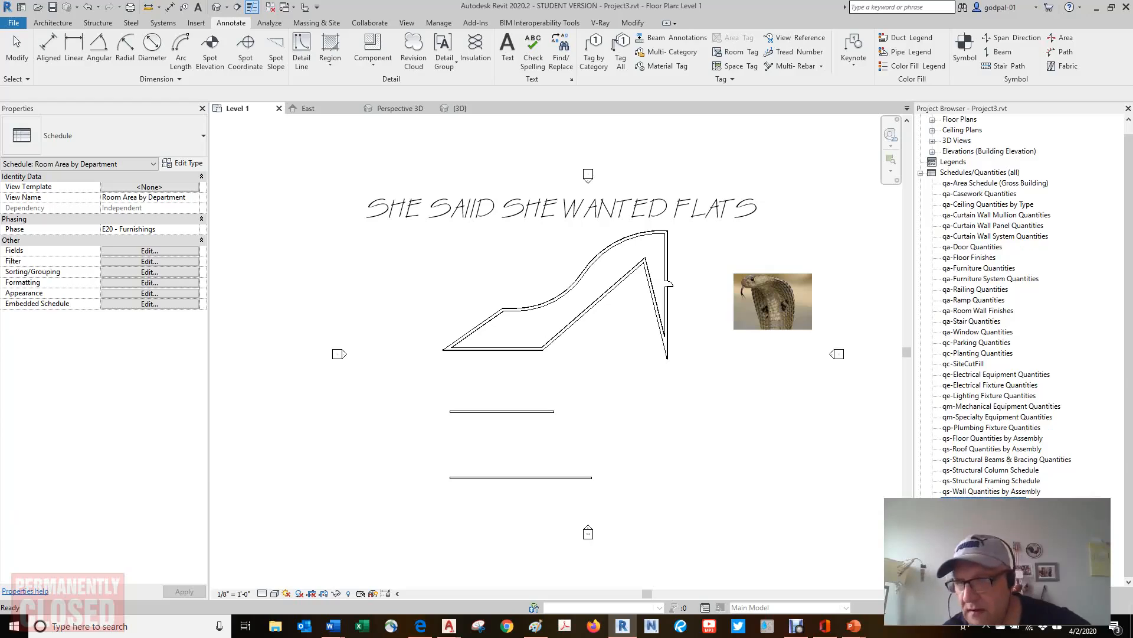
{"action": "scroll", "coordinate": [941, 445], "scroll_direction": "down", "scroll_amount": 9}
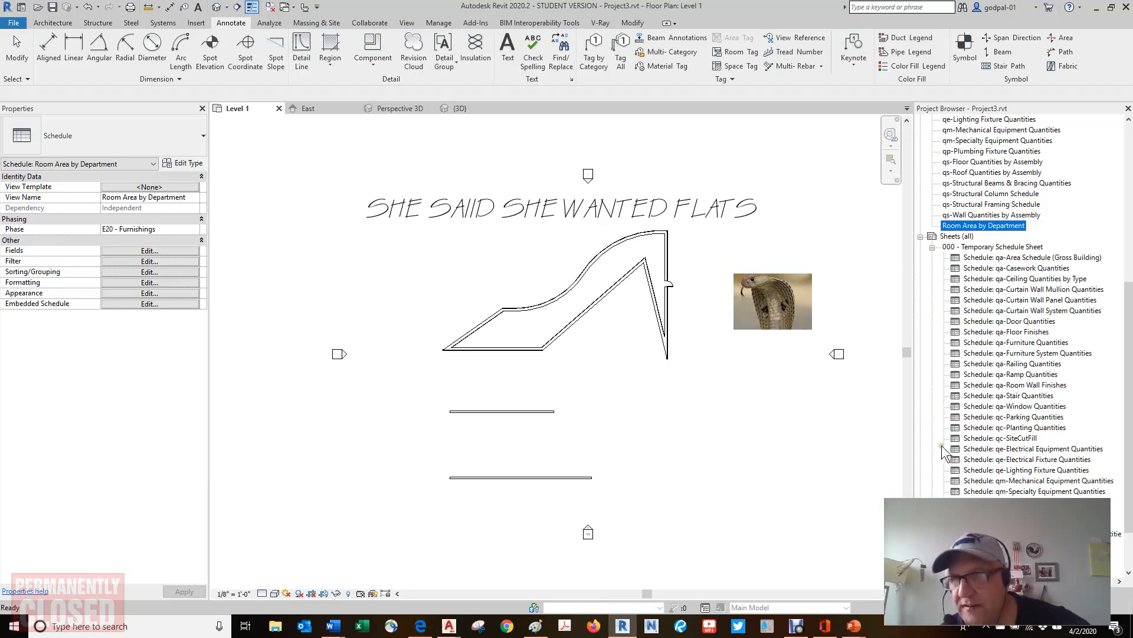
{"action": "left_click", "coordinate": [920, 236]}
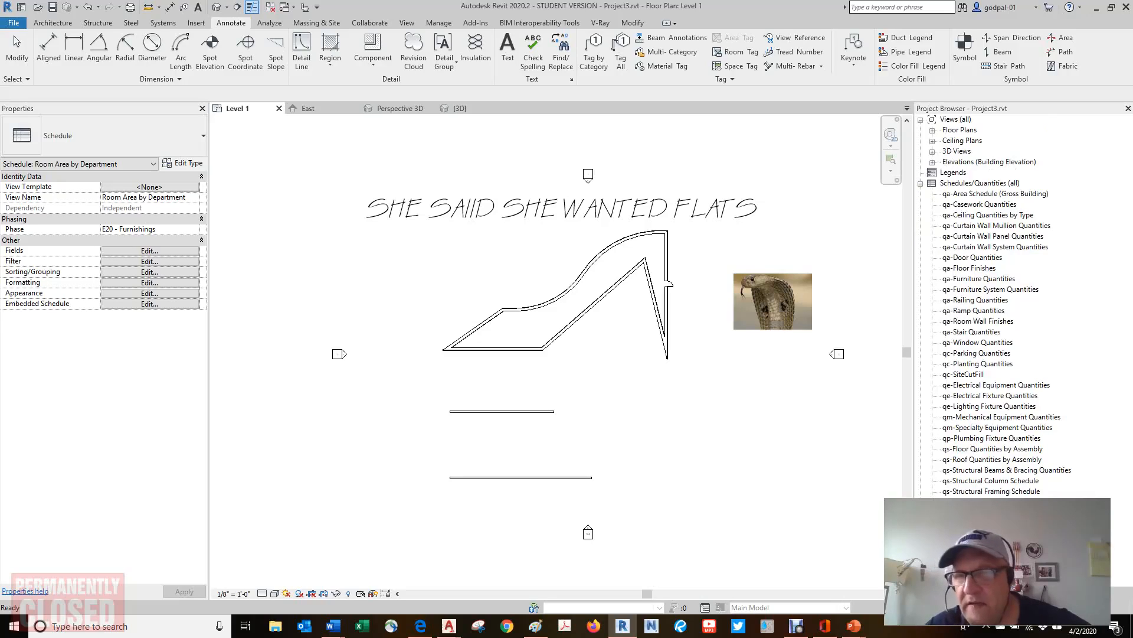
{"action": "left_click", "coordinate": [920, 523]}
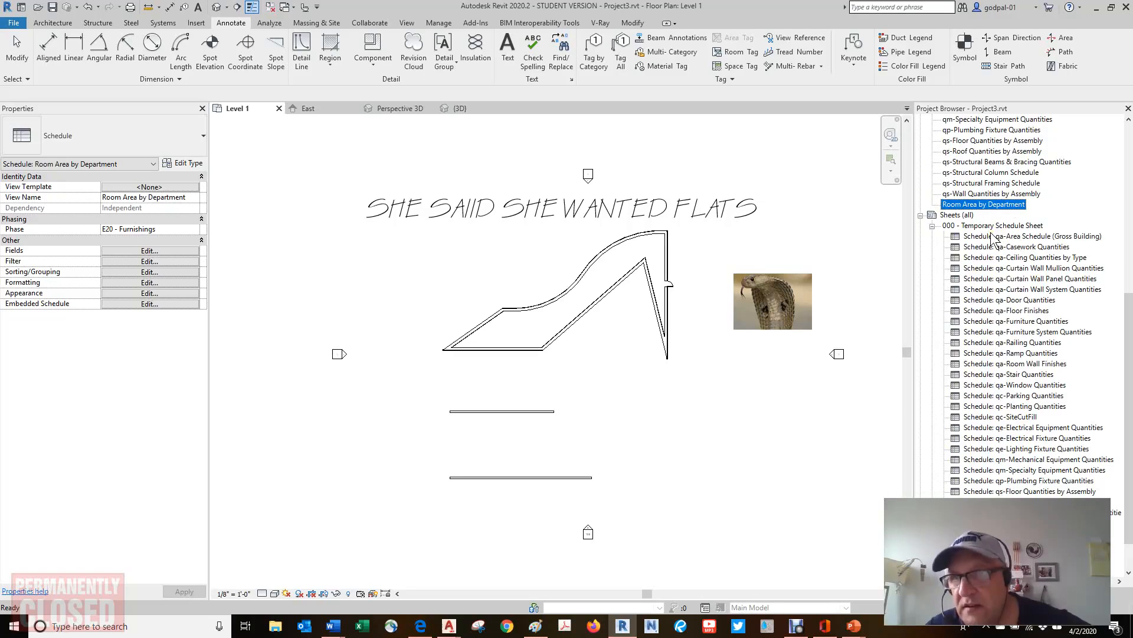
{"action": "scroll", "coordinate": [983, 213], "scroll_direction": "up", "scroll_amount": 6}
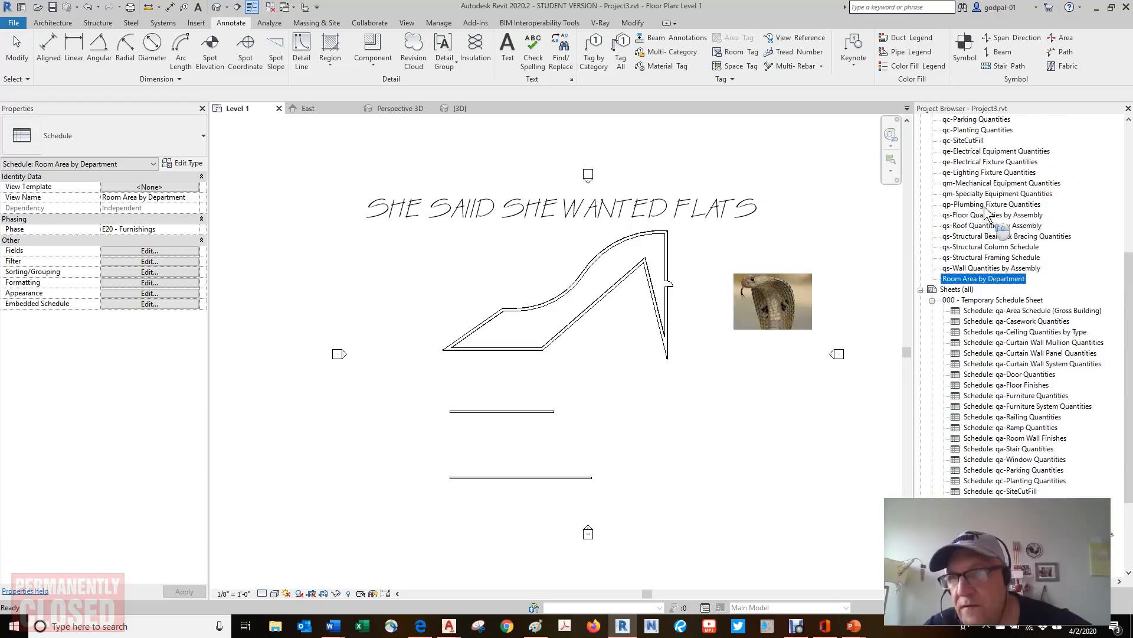
{"action": "scroll", "coordinate": [985, 207], "scroll_direction": "up", "scroll_amount": 4}
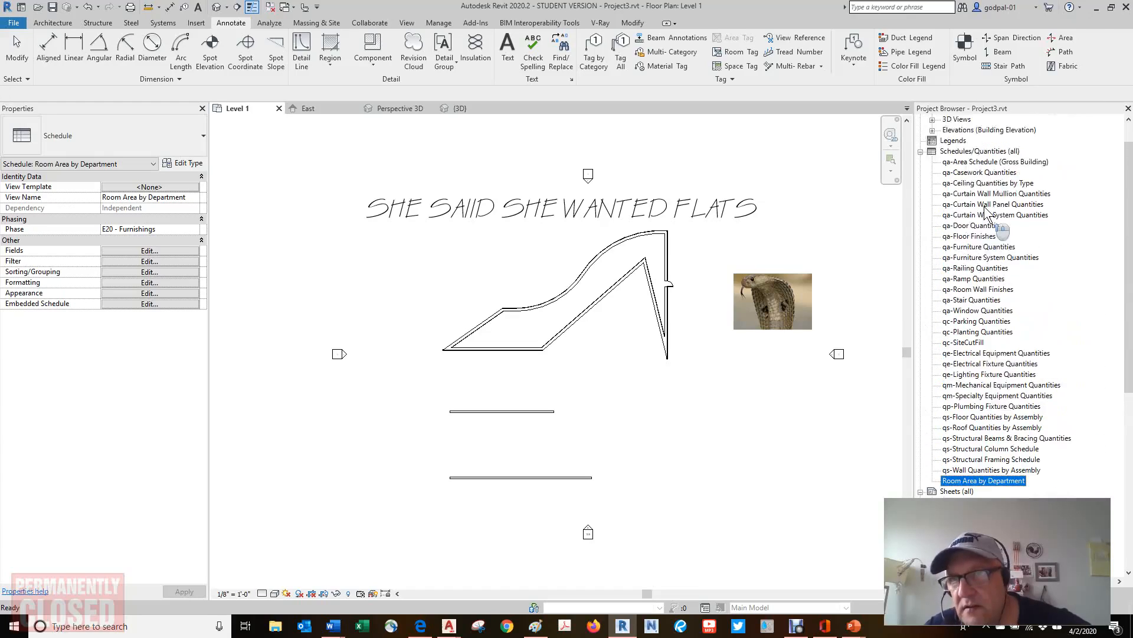
{"action": "scroll", "coordinate": [948, 199], "scroll_direction": "down", "scroll_amount": 5}
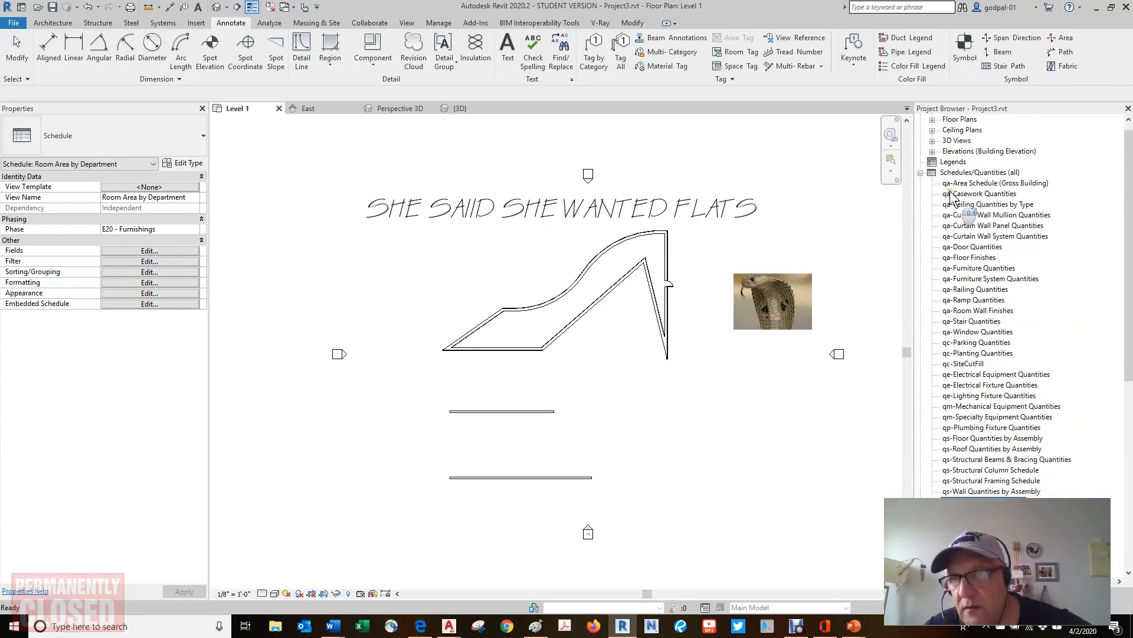
{"action": "scroll", "coordinate": [951, 201], "scroll_direction": "down", "scroll_amount": 5}
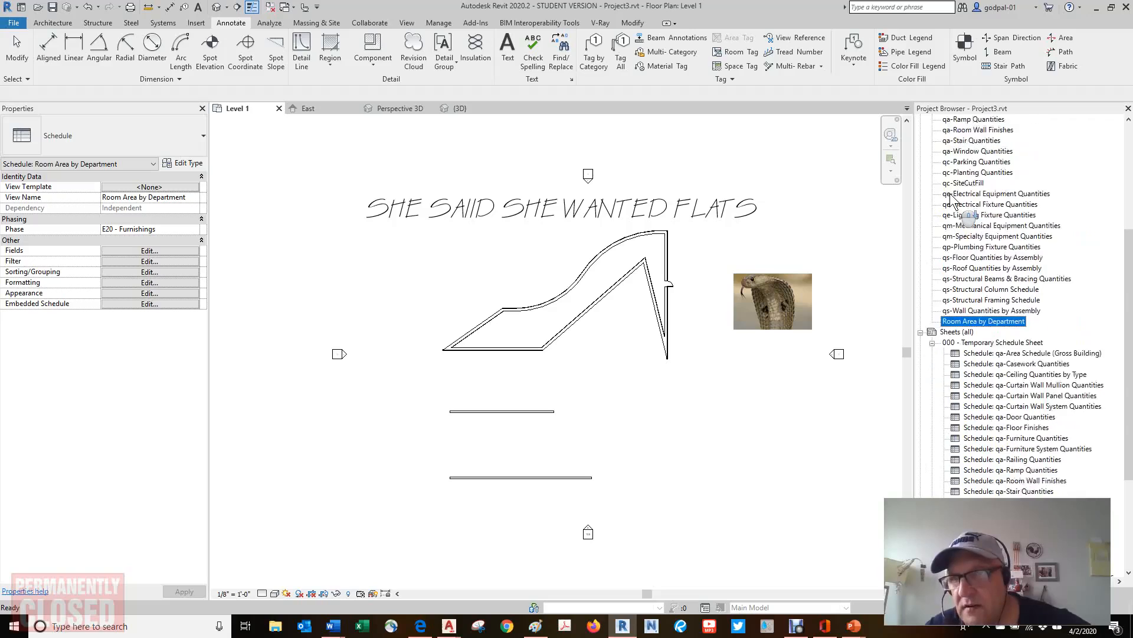
{"action": "scroll", "coordinate": [952, 201], "scroll_direction": "down", "scroll_amount": 3}
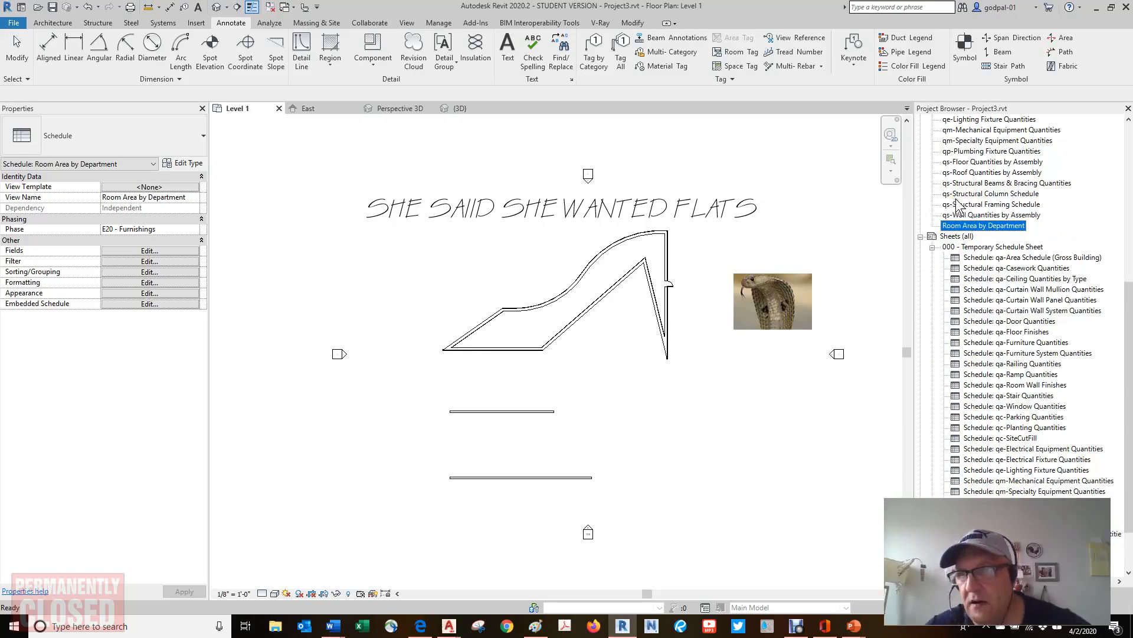
- Open the qa-Area Schedule (Gross Building) and Room Area by Department schedules from sheet 000 - Temporary Schedule Sheet
{"action": "left_click", "coordinate": [999, 226]}
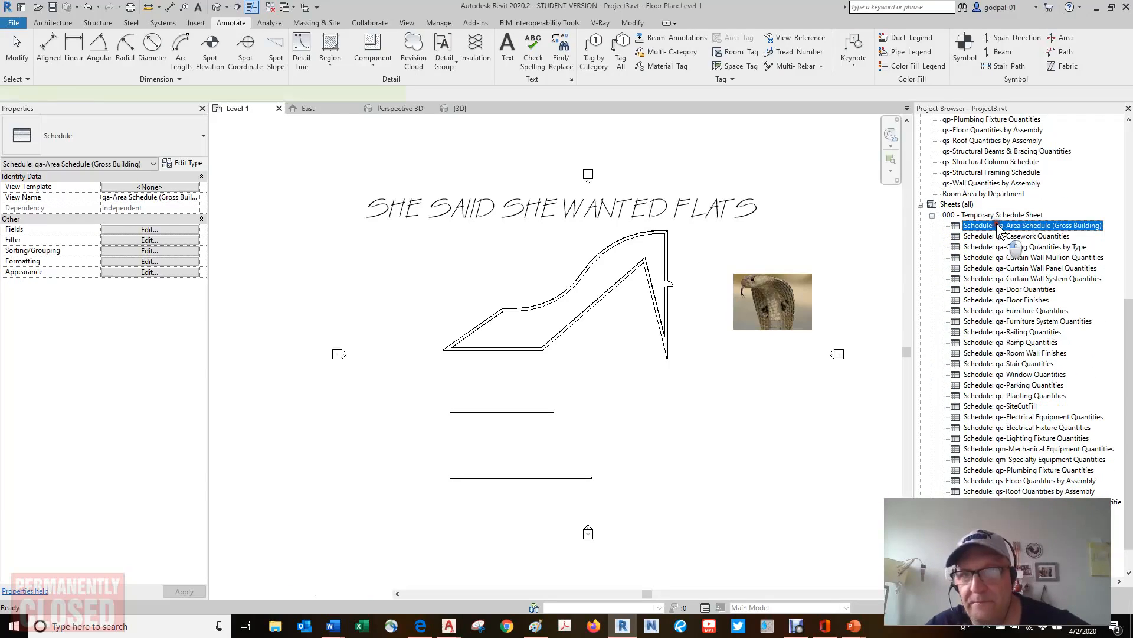
{"action": "double_click", "coordinate": [997, 228]}
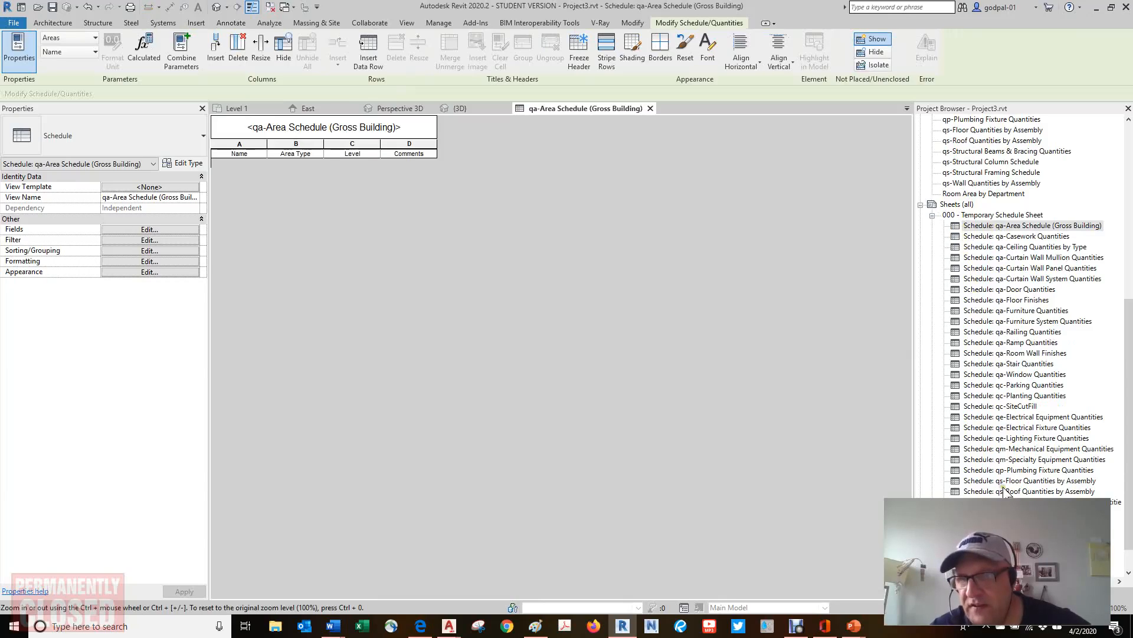
{"action": "double_click", "coordinate": [998, 543]}
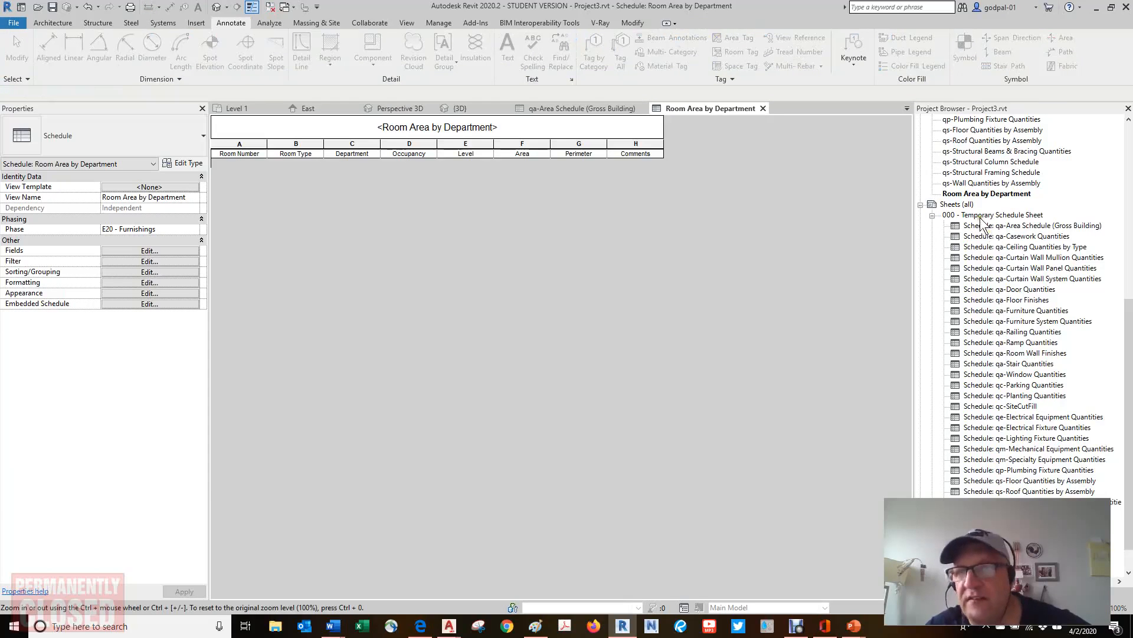
- Open the qp-Plumbing Fixture Quantities schedule listed under sheet 000 - Temporary Schedule Sheet
{"action": "scroll", "coordinate": [977, 262], "scroll_direction": "down", "scroll_amount": 3}
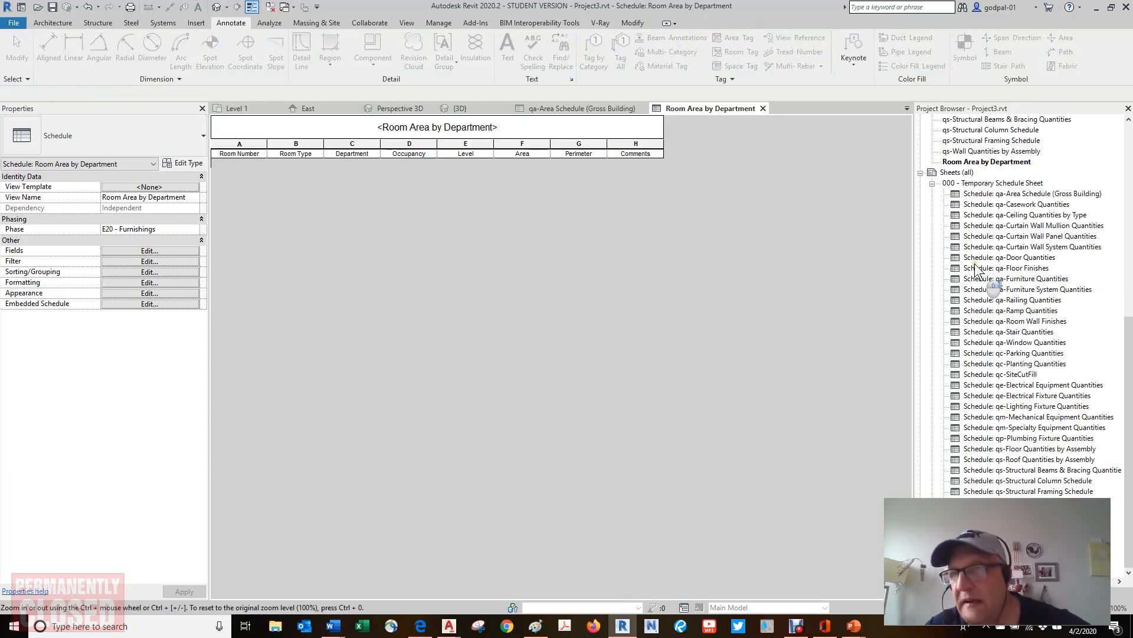
{"action": "left_click", "coordinate": [981, 438]}
{"action": "double_click", "coordinate": [981, 438]}
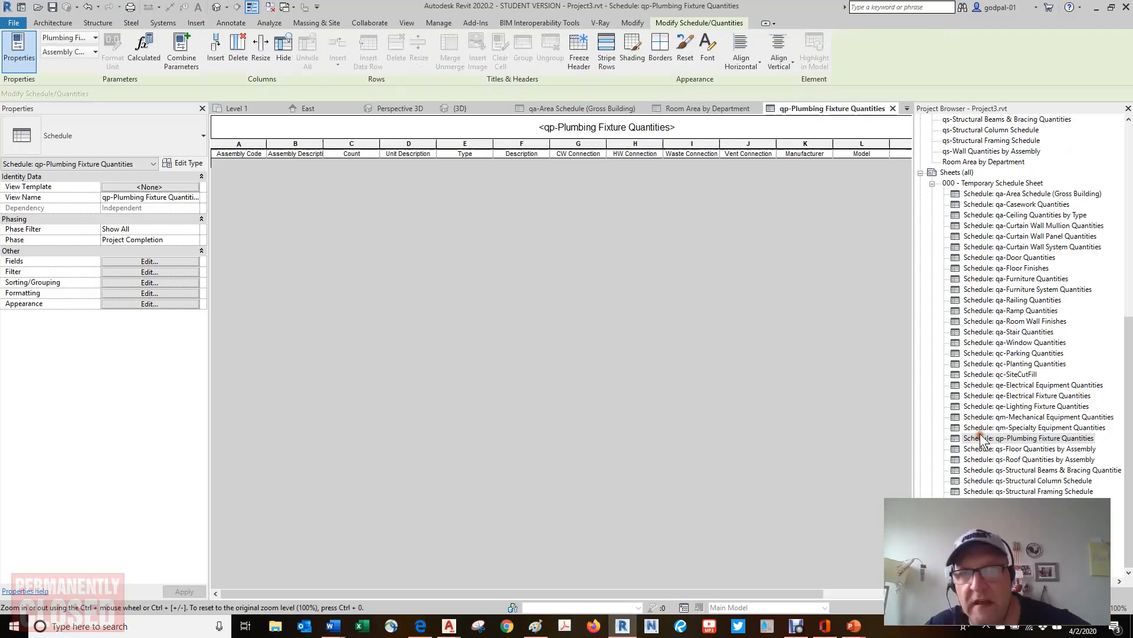
- Open the qc-Parking Quantities schedule listed under sheet 000 - Temporary Schedule Sheet
{"action": "left_click", "coordinate": [976, 353]}
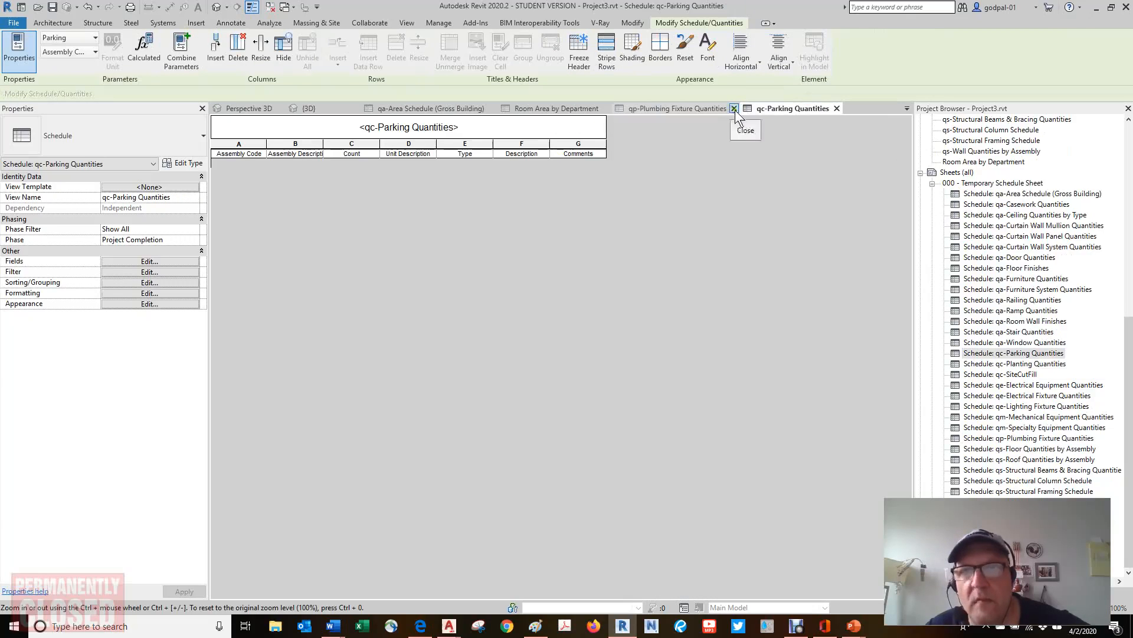
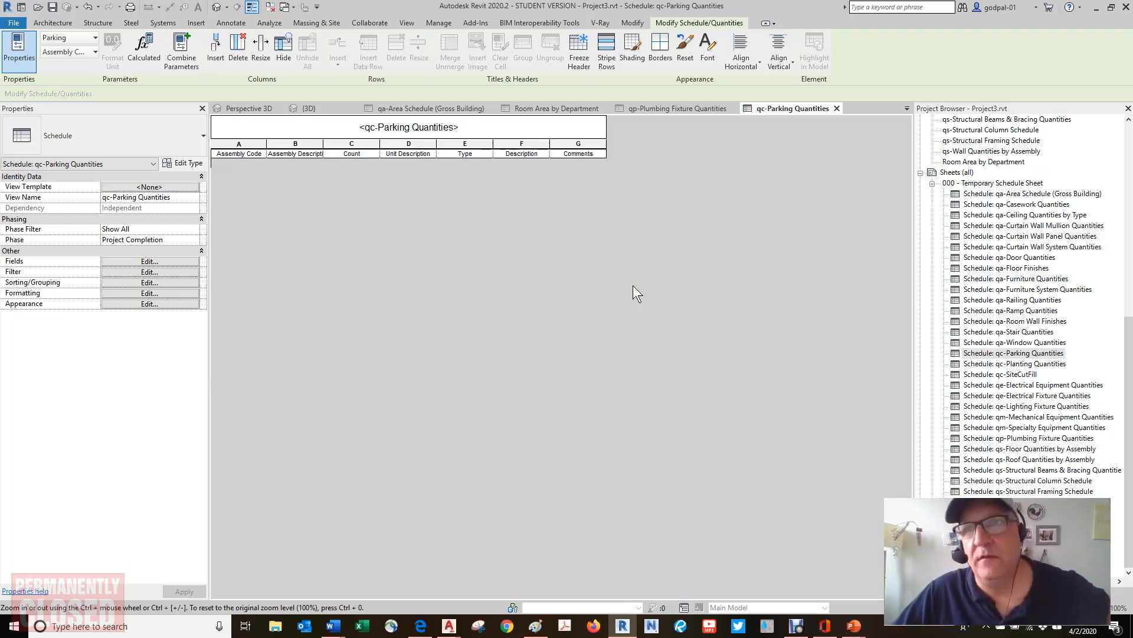
{"action": "left_click", "coordinate": [1129, 330]}
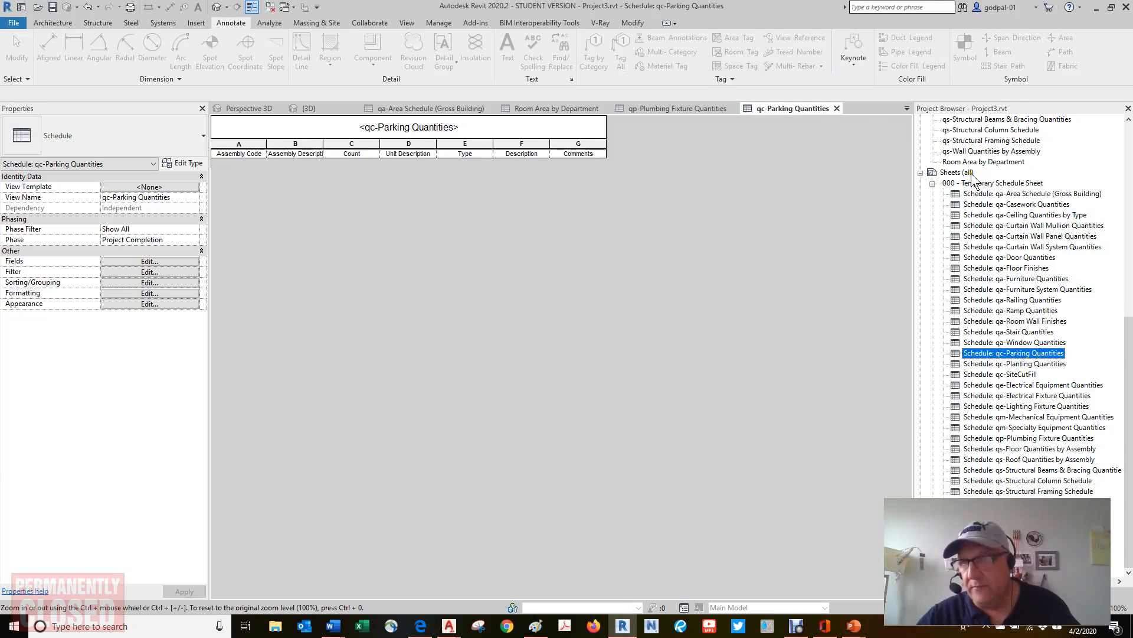
- Collapse the Sheets (all), Schedules/Quantities (all) and Views (all) branches of the Project Browser
{"action": "left_click", "coordinate": [920, 173]}
{"action": "left_click", "coordinate": [920, 183]}
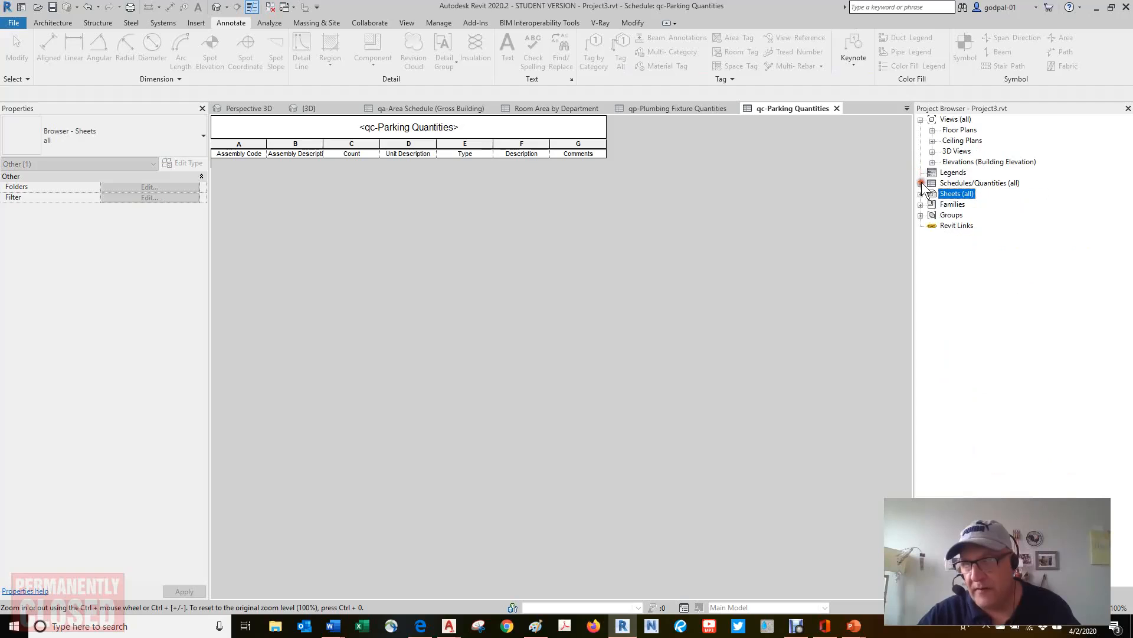
{"action": "left_click", "coordinate": [921, 183]}
{"action": "left_click", "coordinate": [921, 183]}
{"action": "double_click", "coordinate": [921, 183]}
{"action": "left_click", "coordinate": [921, 183]}
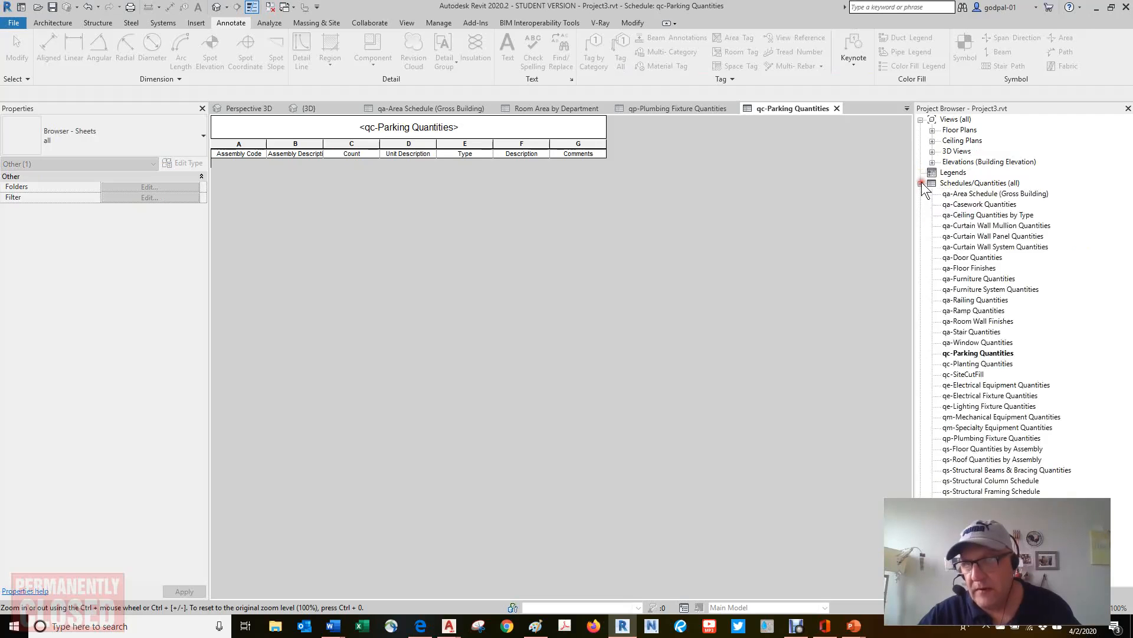
{"action": "double_click", "coordinate": [921, 183]}
{"action": "left_click", "coordinate": [921, 183]}
{"action": "double_click", "coordinate": [921, 183]}
{"action": "left_click", "coordinate": [921, 183]}
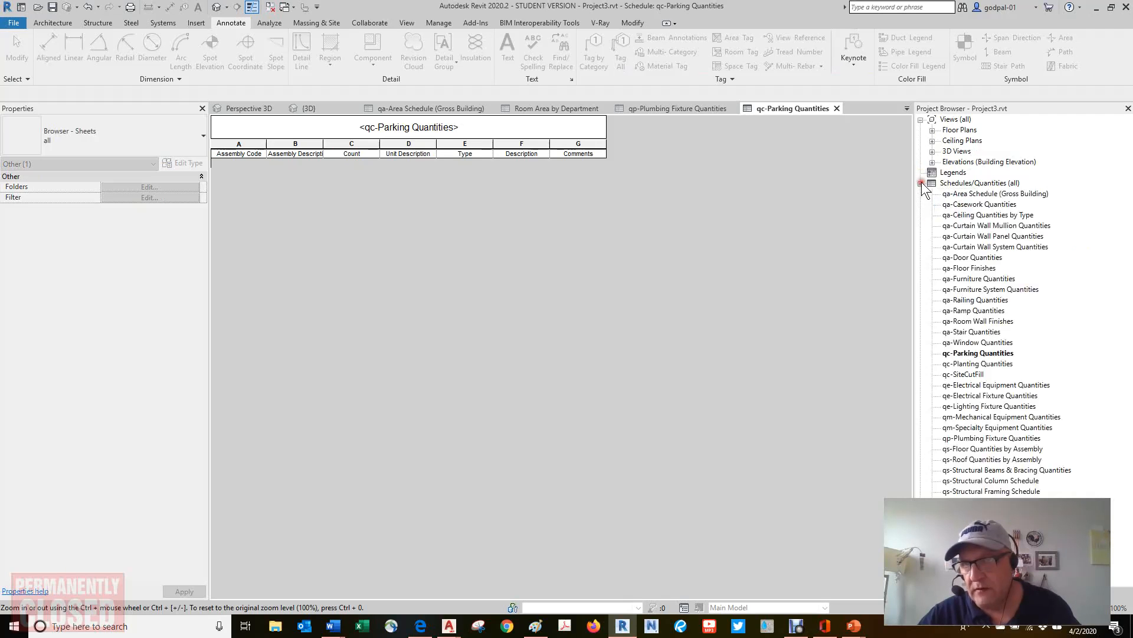
{"action": "left_click", "coordinate": [921, 183]}
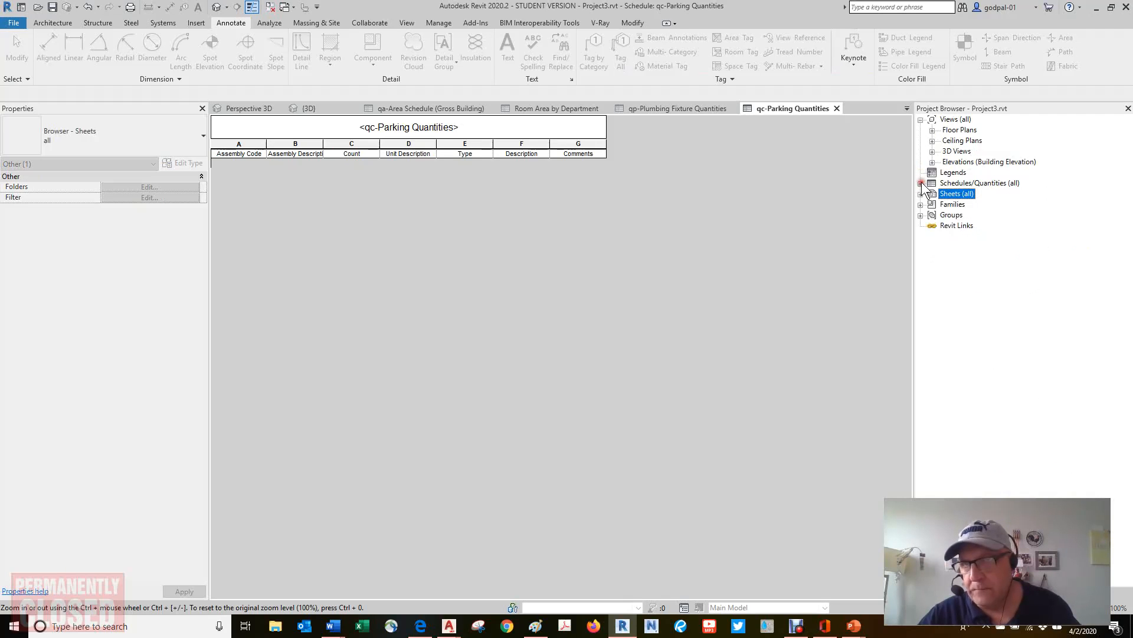
{"action": "left_click", "coordinate": [921, 120]}
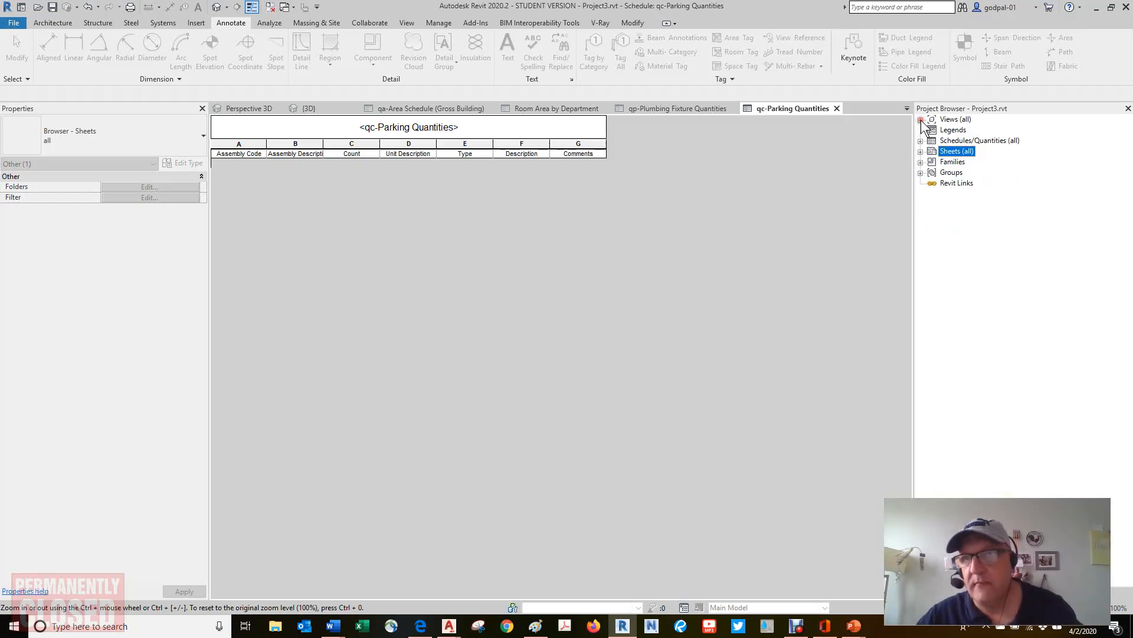
- Expand the Families branch in the Project Browser and briefly look inside its Annotation Symbols category
{"action": "left_click", "coordinate": [921, 162]}
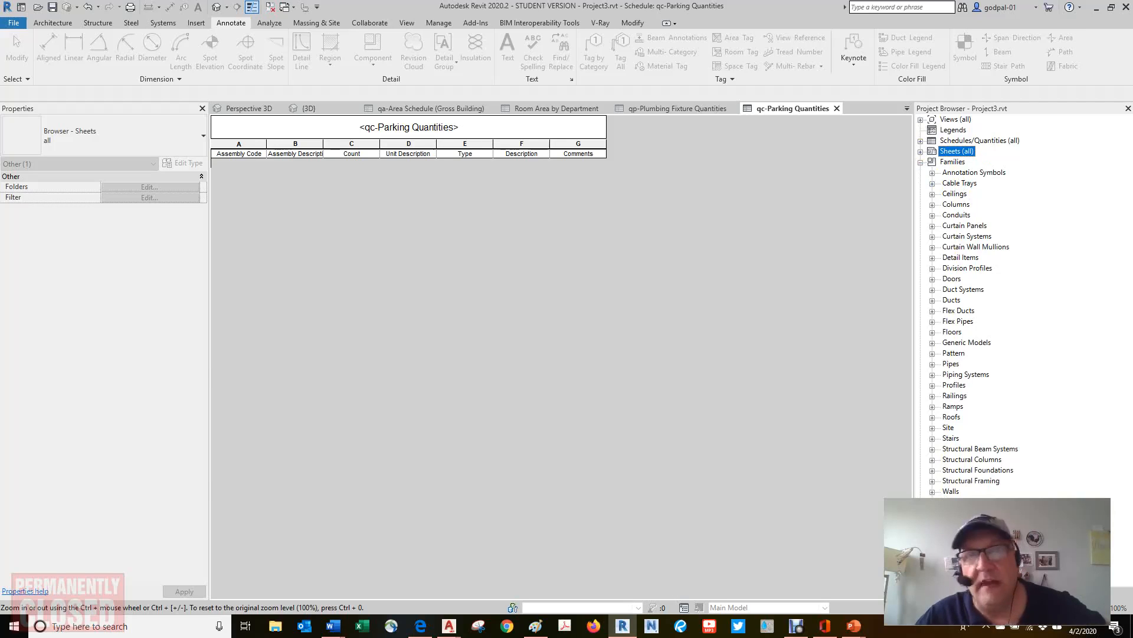
{"action": "left_click", "coordinate": [933, 172]}
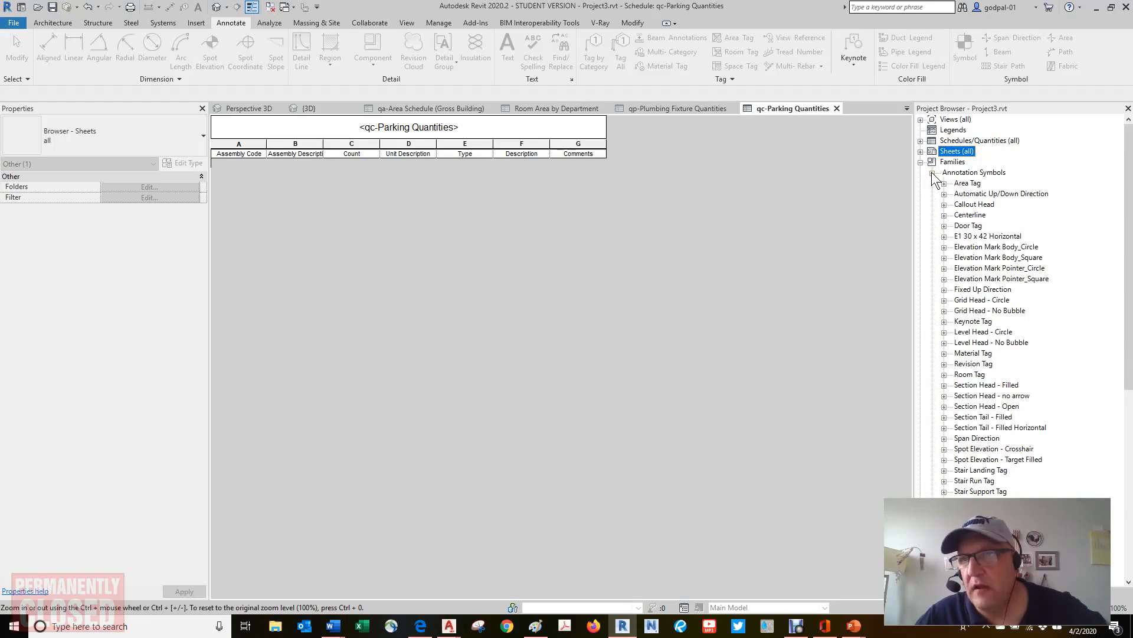
{"action": "left_click", "coordinate": [932, 173]}
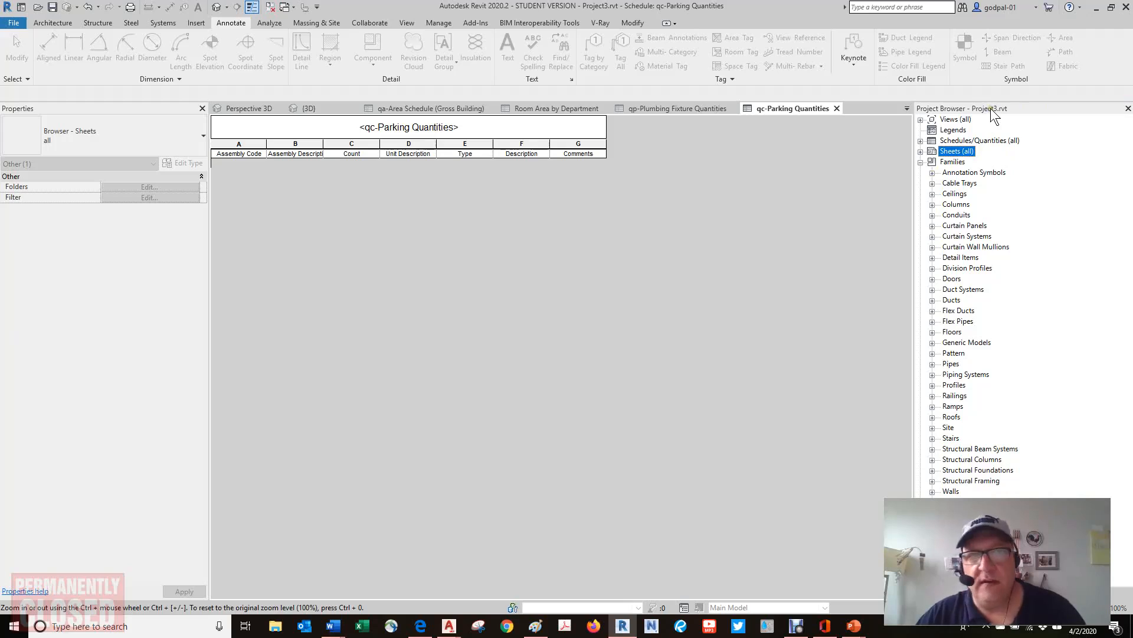
- Expand the Views (all) branch and search the Project Browser for "Cable Trays" with Match case enabled
{"action": "left_click", "coordinate": [920, 119]}
{"action": "left_click", "coordinate": [957, 120]}
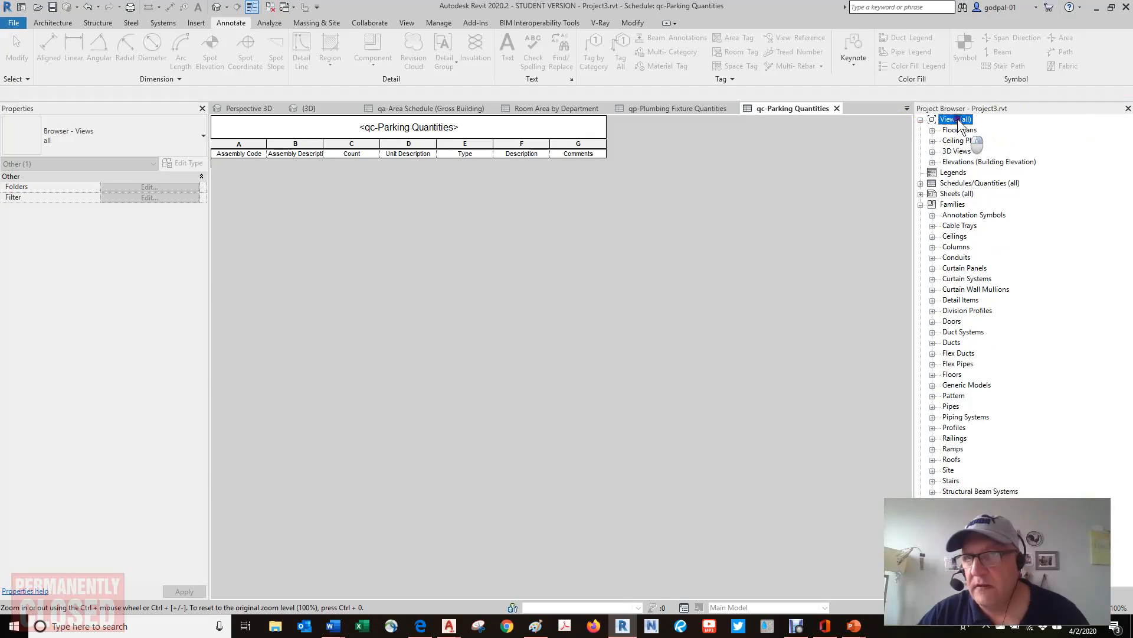
{"action": "right_click", "coordinate": [960, 124]}
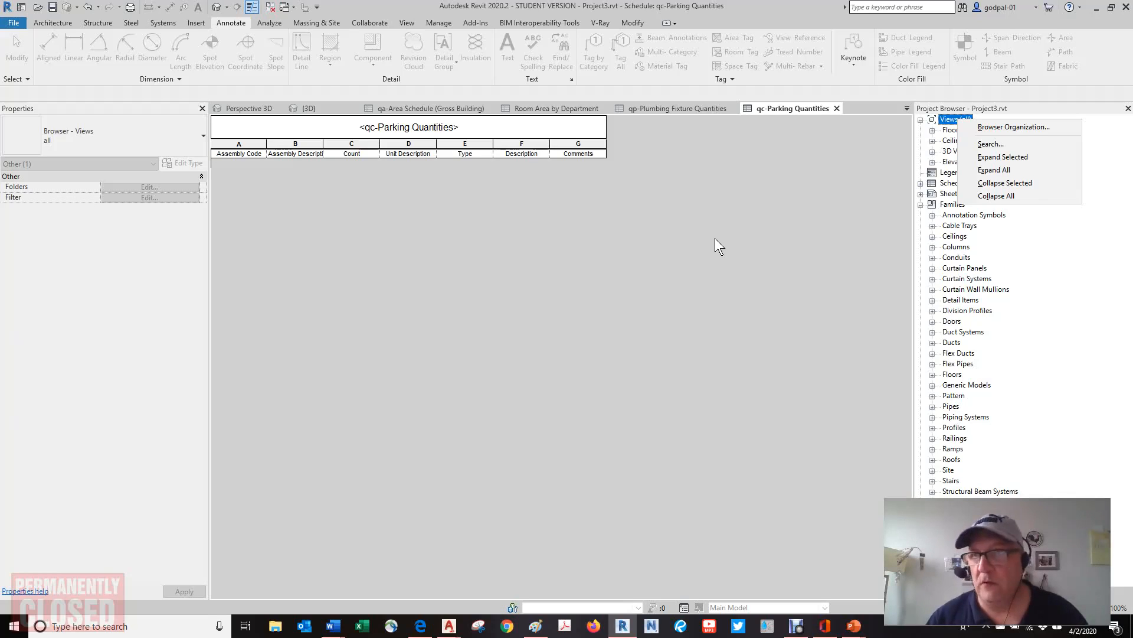
{"action": "left_click", "coordinate": [993, 144]}
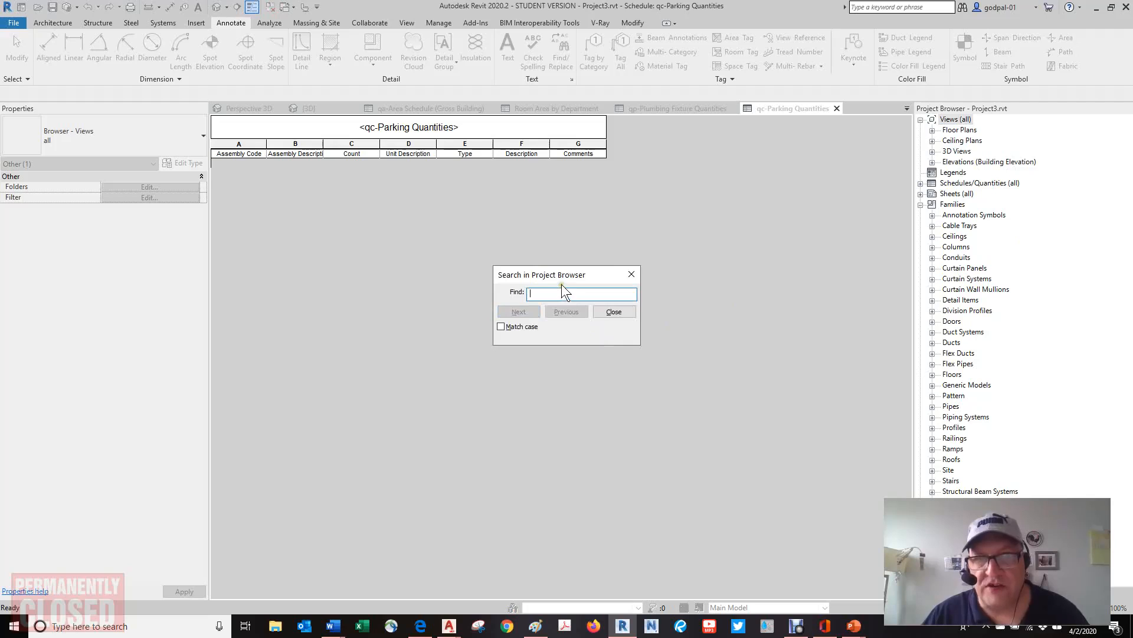
{"action": "left_click", "coordinate": [501, 327]}
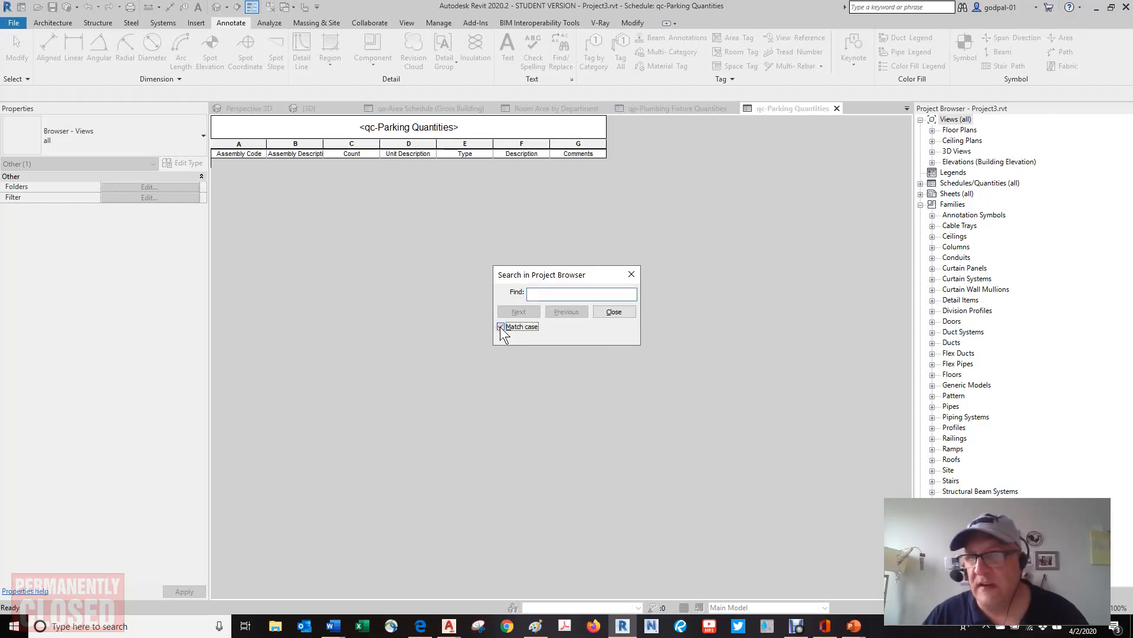
{"action": "left_click", "coordinate": [533, 294]}
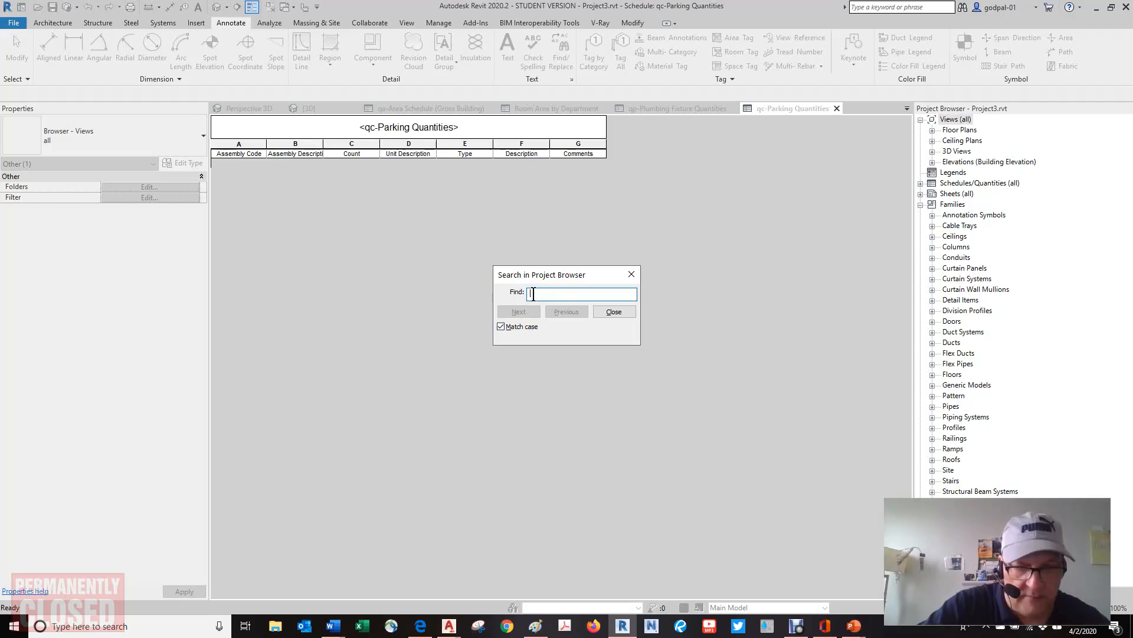
{"action": "type", "text": "Cab"}
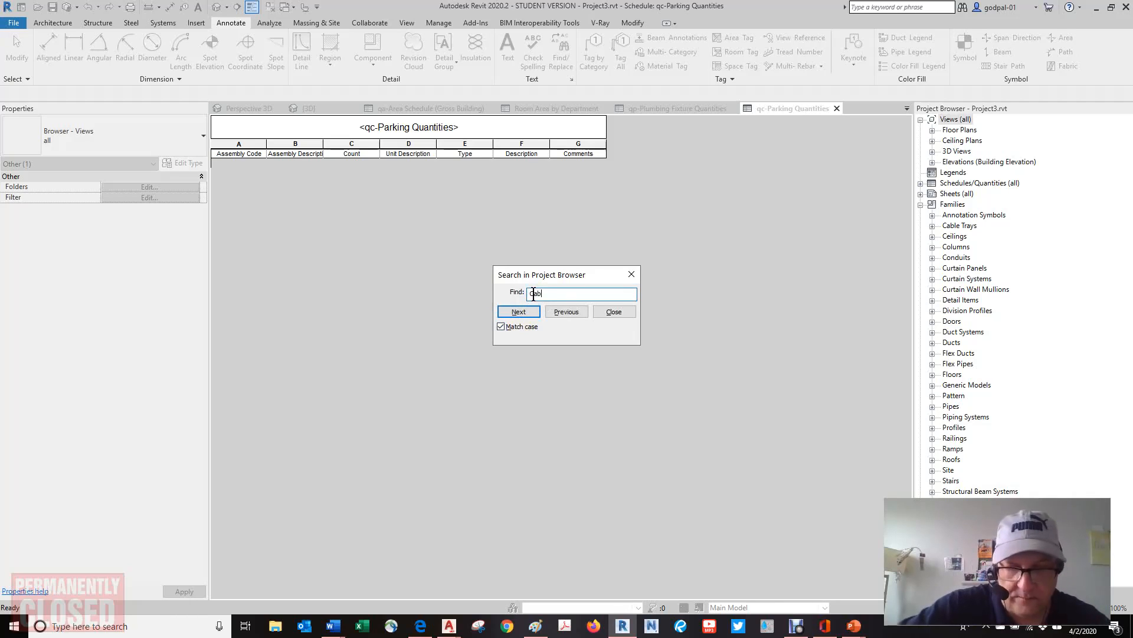
{"action": "type", "text": "le T"}
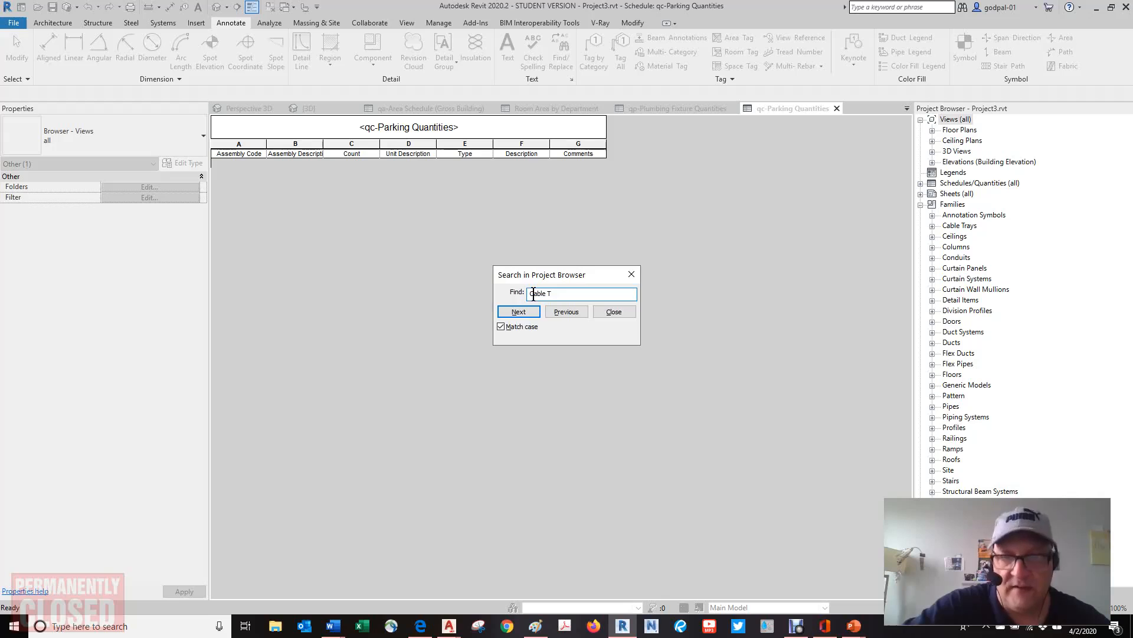
{"action": "type", "text": "r"}
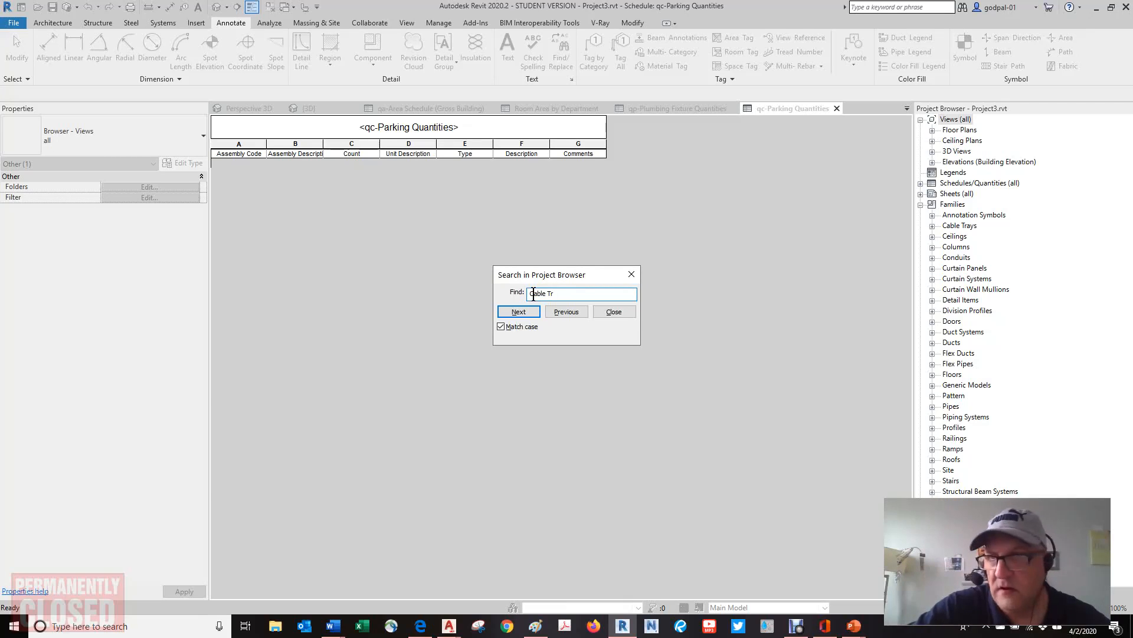
{"action": "type", "text": "ays"}
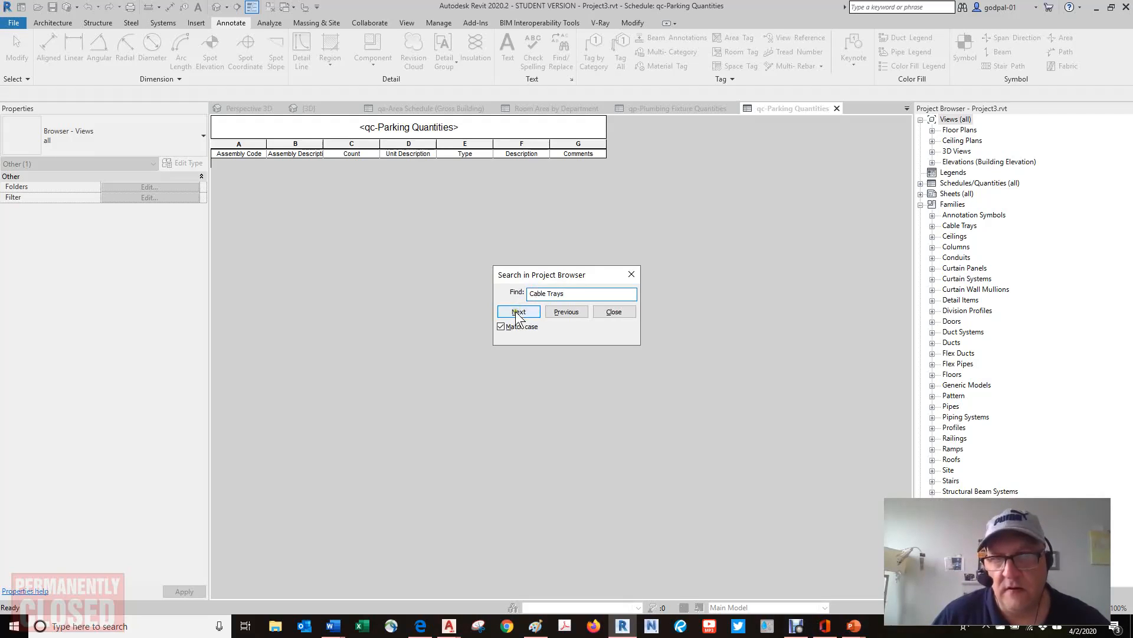
{"action": "left_click", "coordinate": [517, 312]}
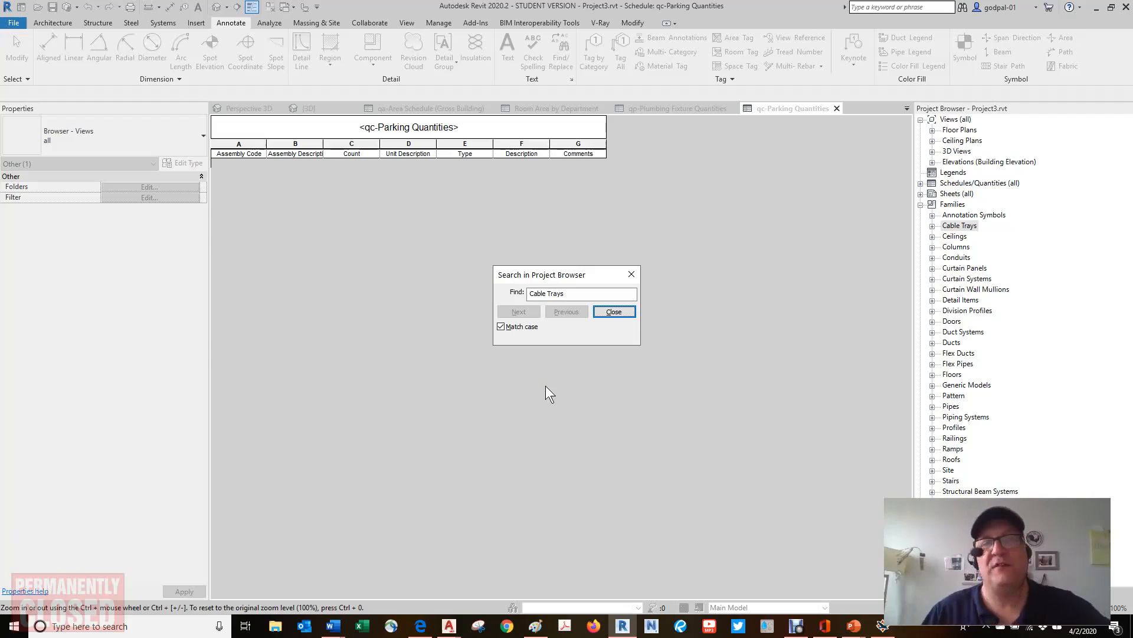
{"action": "left_click", "coordinate": [615, 313]}
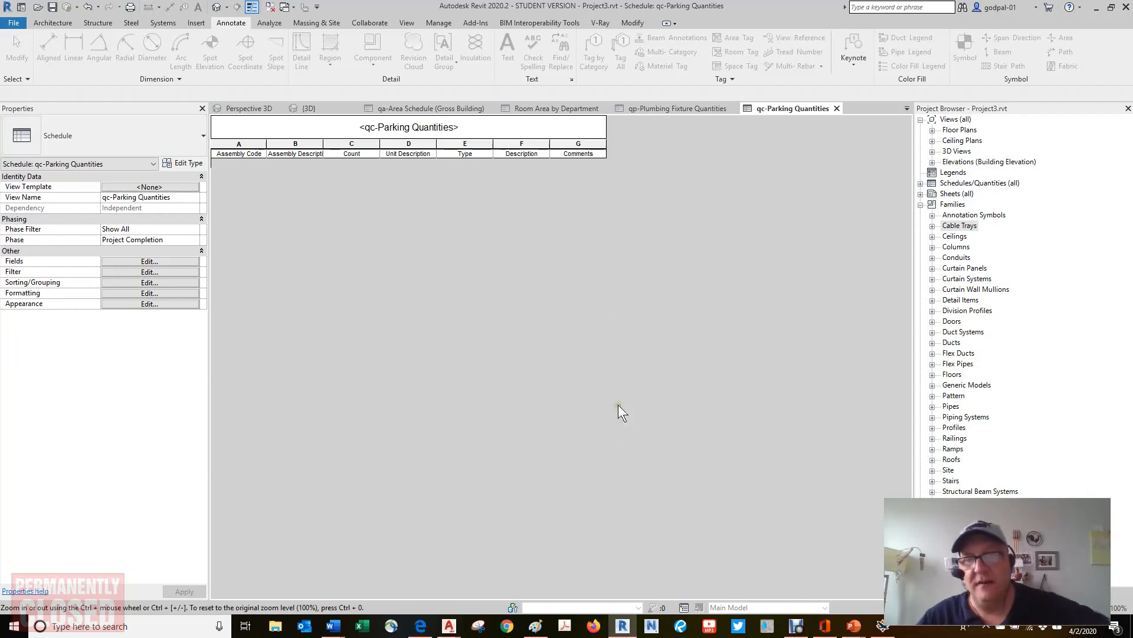
- Switch to the Edge browser, adjust the volume of the YouTube wind chimes and rain video, and return to Revit
{"action": "left_click", "coordinate": [420, 626]}
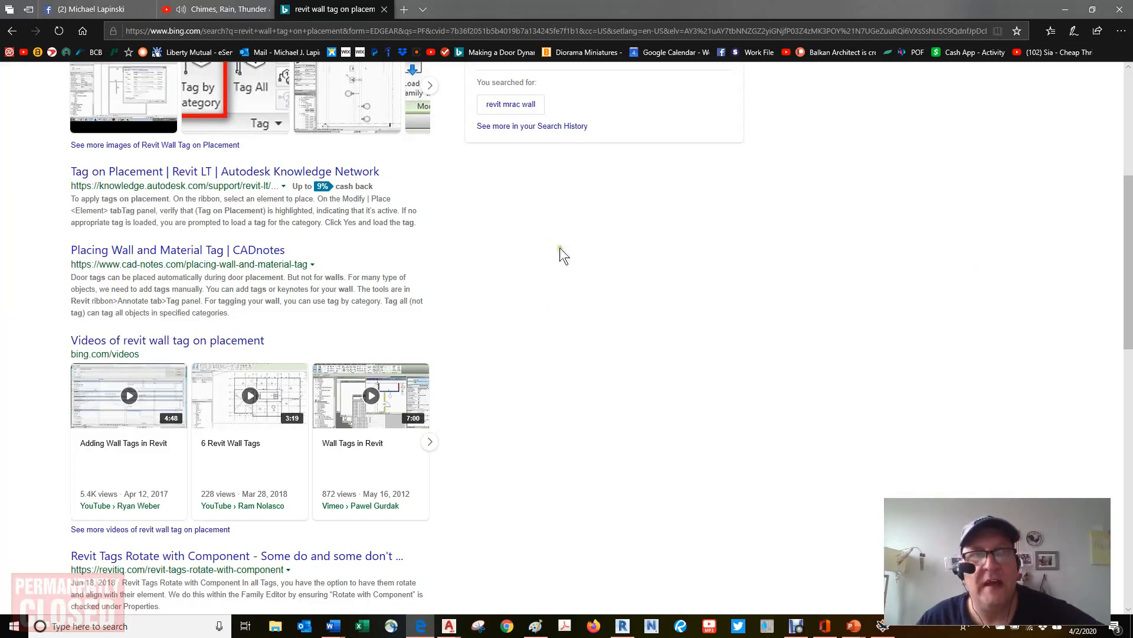
{"action": "left_click", "coordinate": [214, 9]}
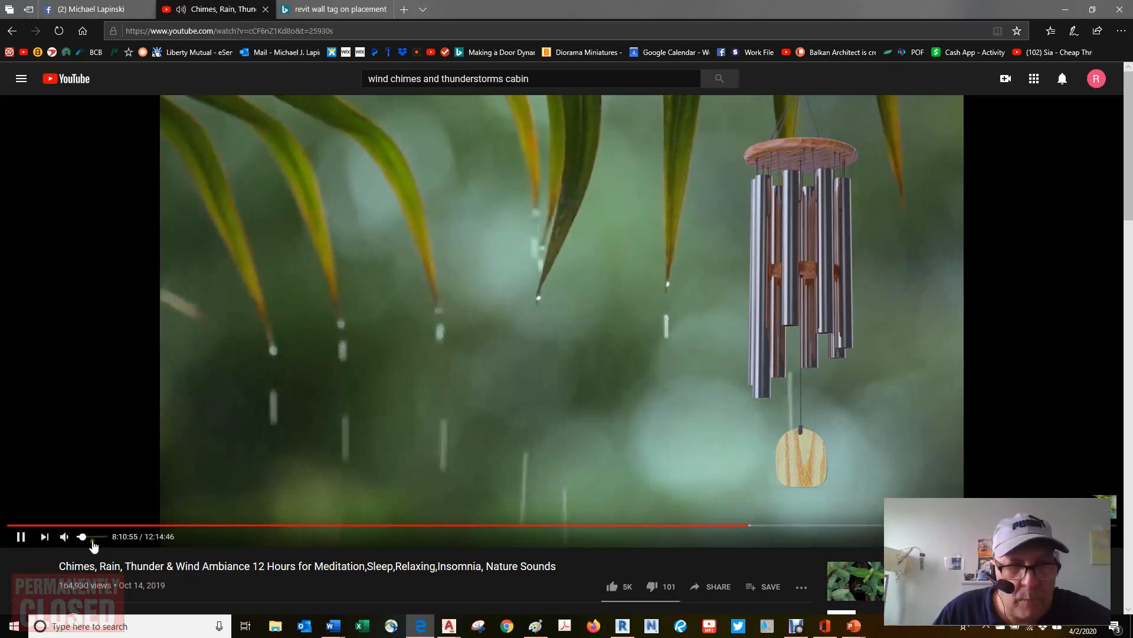
{"action": "left_click_drag", "start_coordinate": [90, 537], "coordinate": [104, 537]}
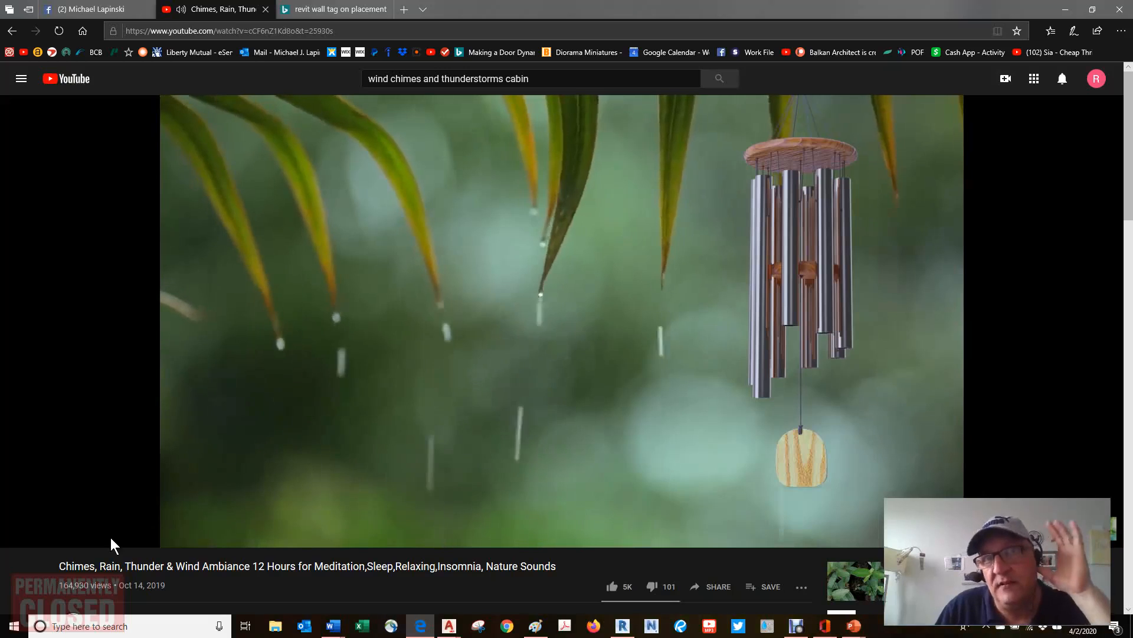
{"action": "mouse_move", "coordinate": [114, 537]}
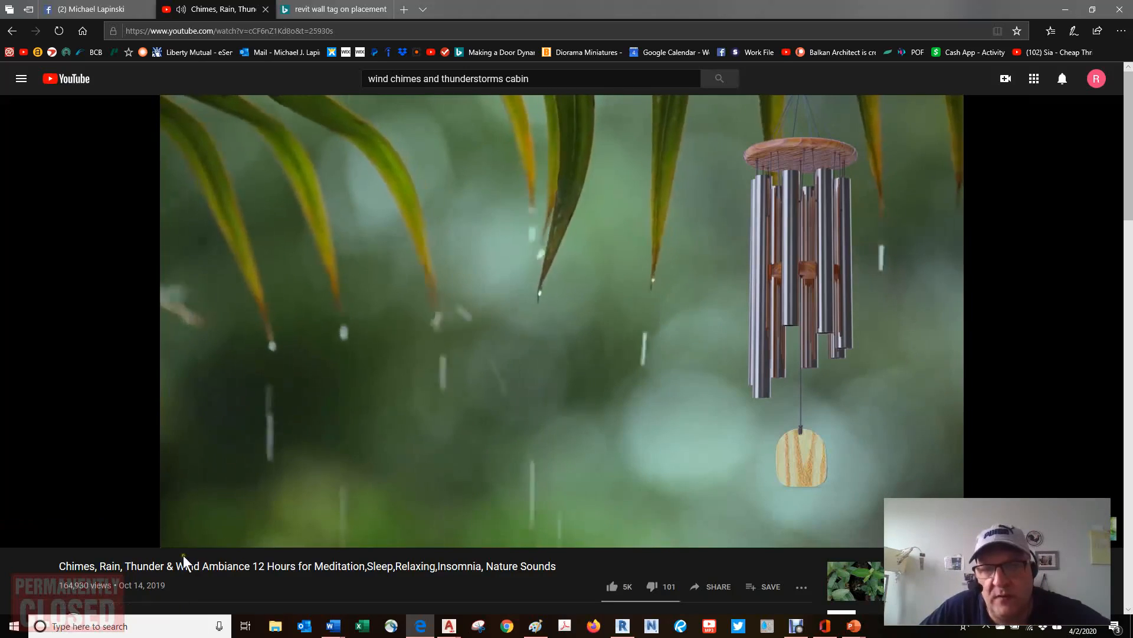
{"action": "left_click", "coordinate": [622, 625]}
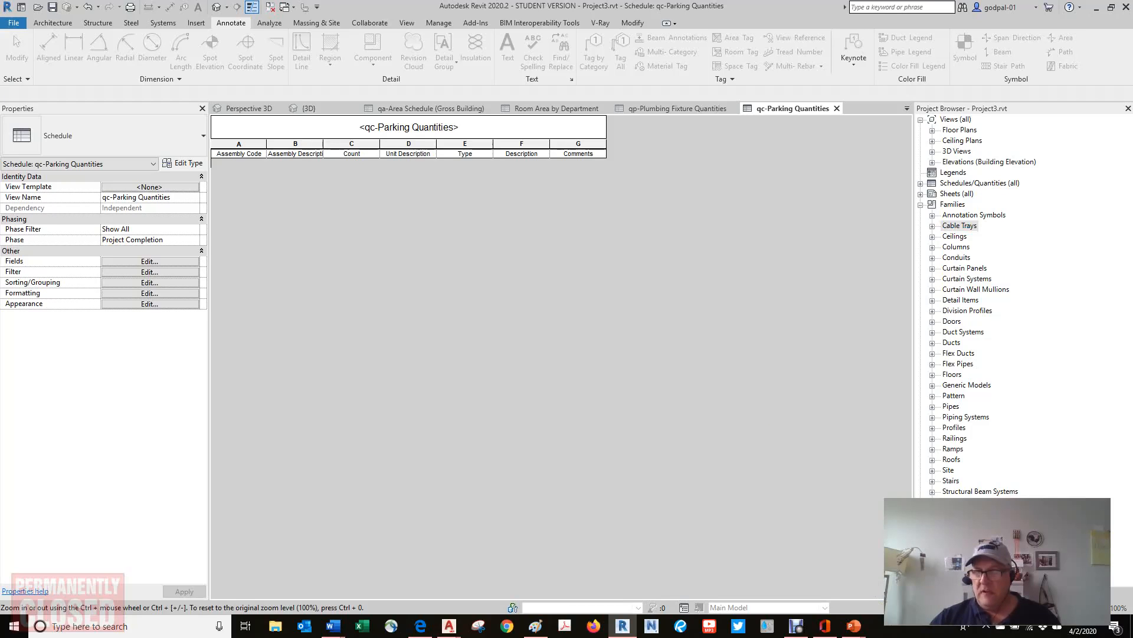
- Display the System Browser for the project
{"action": "key", "text": "F9"}
{"action": "key", "text": "F9"}
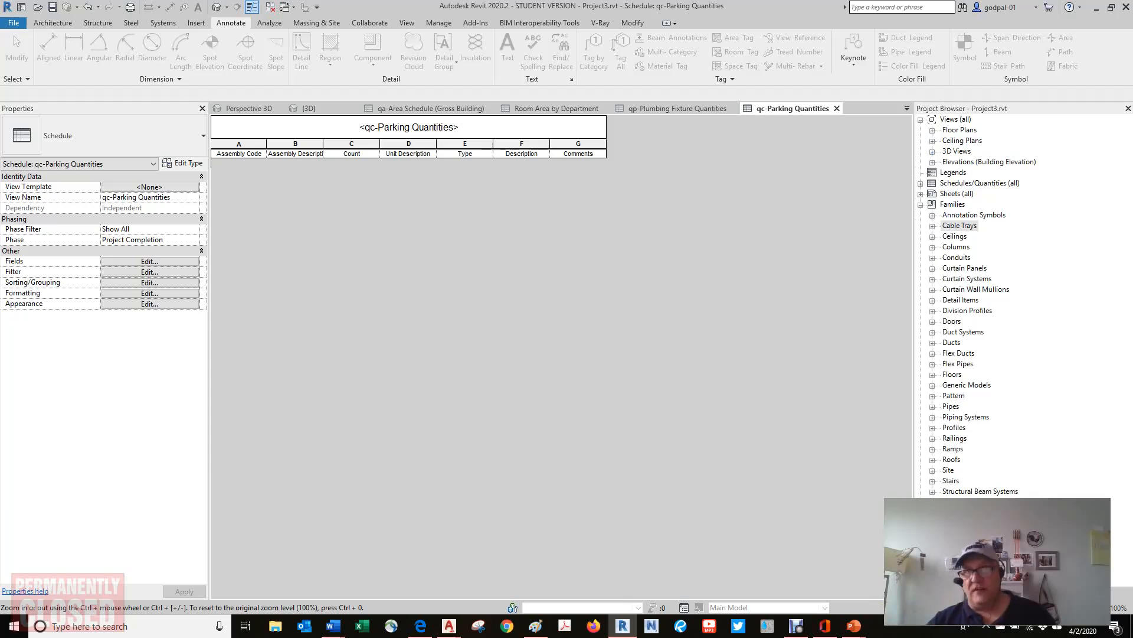
{"action": "key", "text": "F9"}
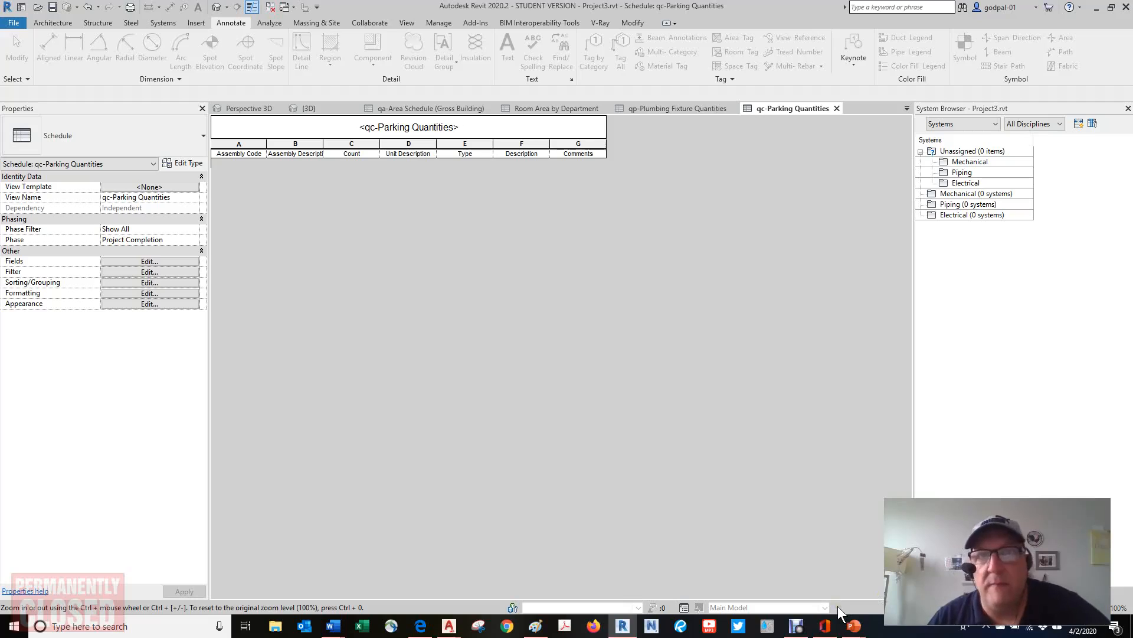
{"action": "mouse_move", "coordinate": [824, 625]}
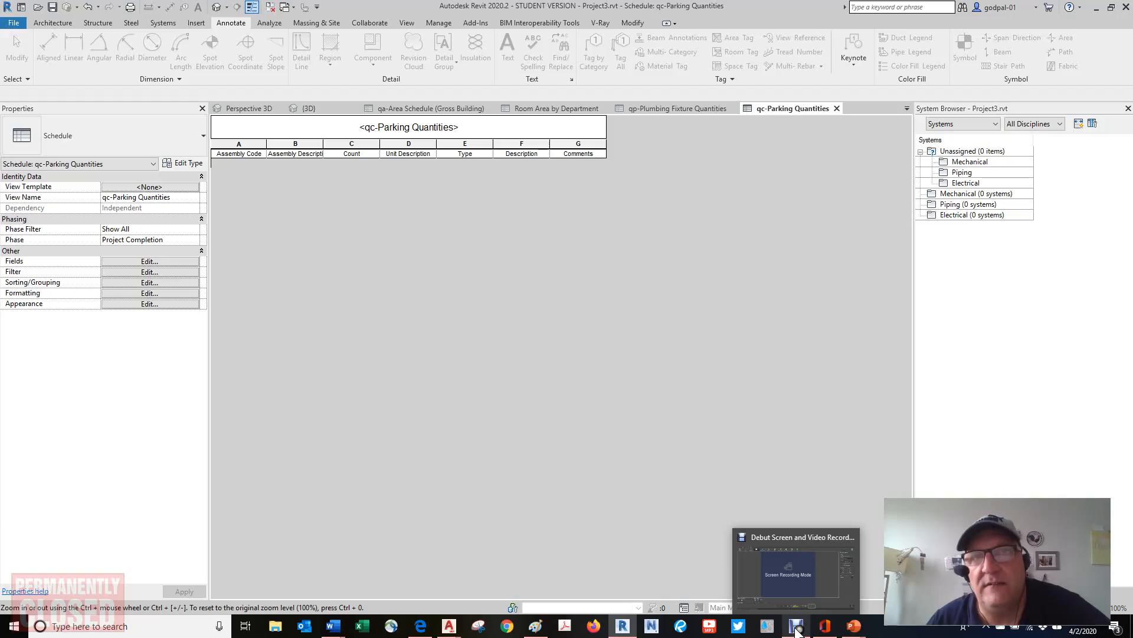
{"action": "left_click", "coordinate": [797, 629]}
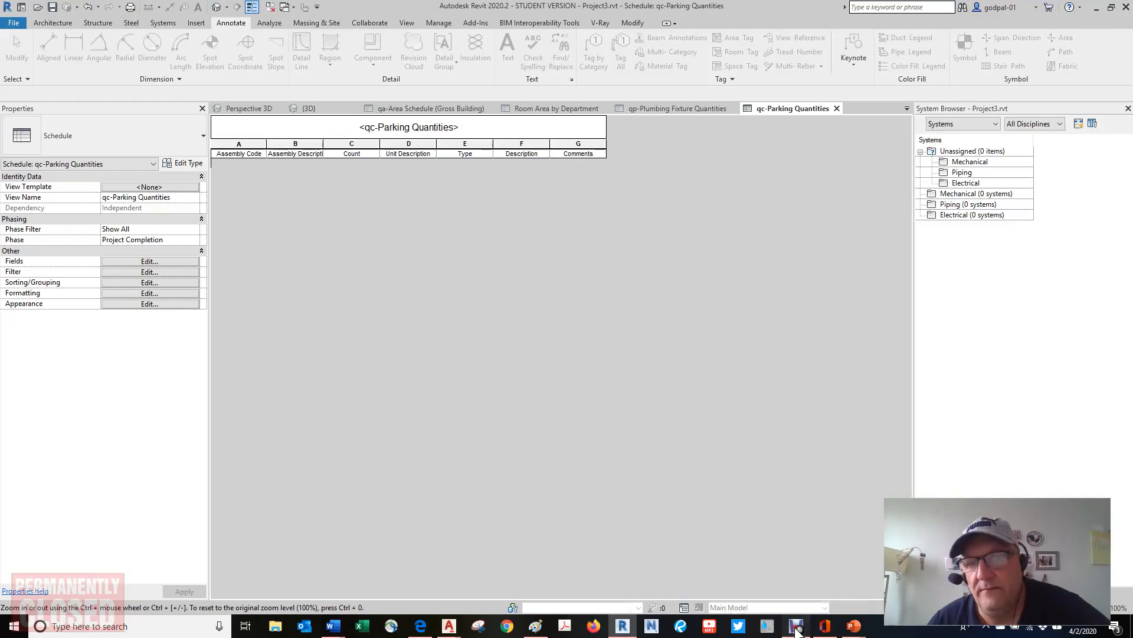